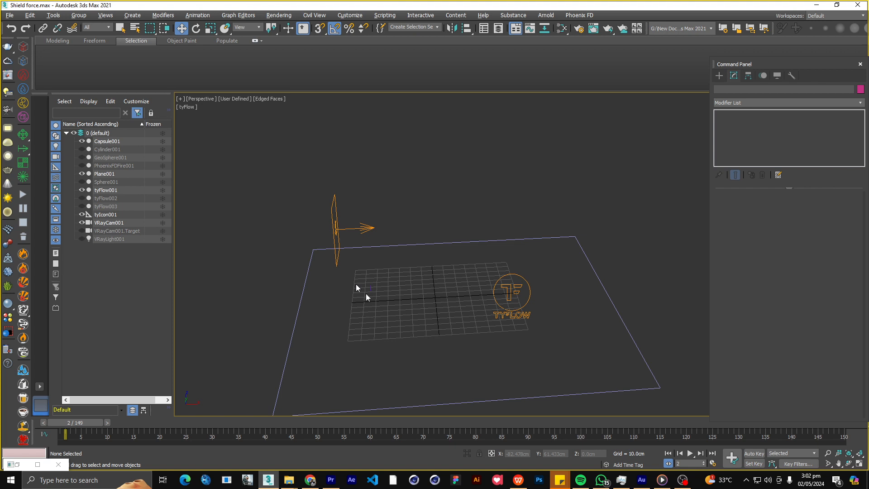
# Play the finished shield force animation and examine the particle motion from several viewing angles.
pyautogui.moveTo(360, 278); pyautogui.dragTo(366, 255, button='middle')
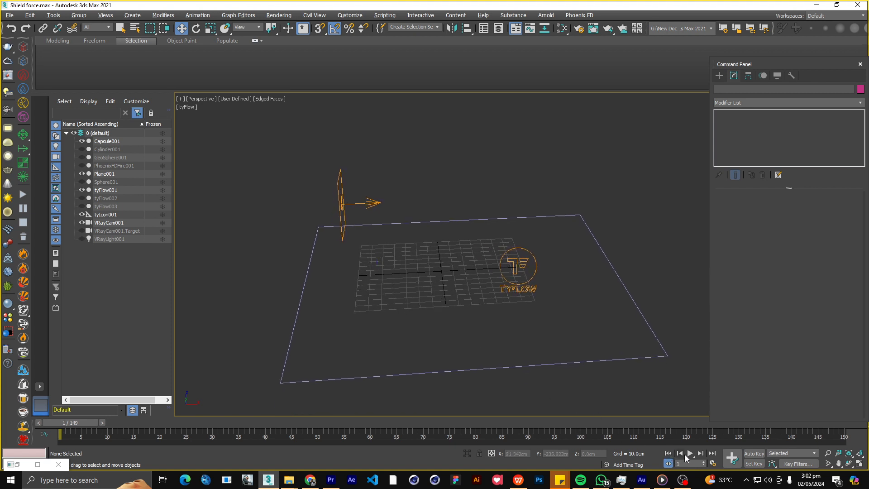
pyautogui.click(689, 452)
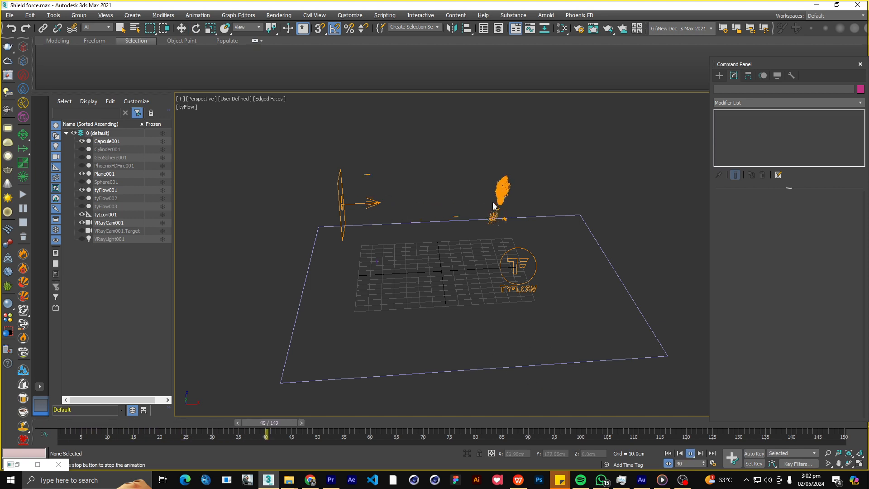
pyautogui.moveTo(491, 208)
pyautogui.keyDown('alt'); pyautogui.mouseDown(button='middle')
pyautogui.moveTo(514, 186)
pyautogui.moveTo(498, 202)
pyautogui.mouseUp(button='middle'); pyautogui.keyUp('alt')
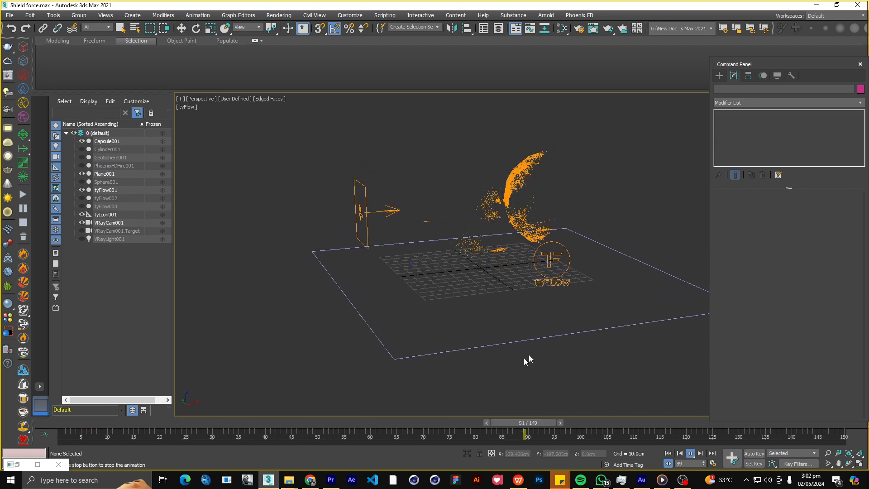
pyautogui.moveTo(384, 229); pyautogui.dragTo(370, 239, button='middle')
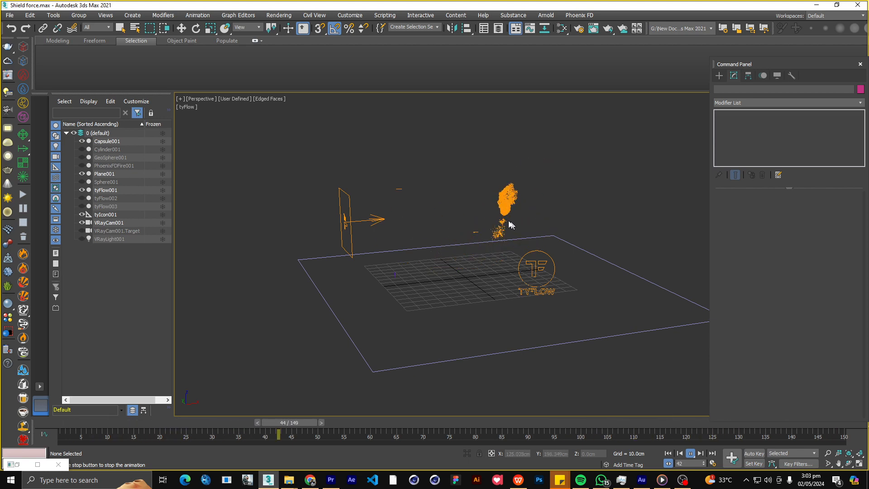
pyautogui.keyDown('alt'); pyautogui.moveTo(500, 221); pyautogui.dragTo(460, 220, button='middle'); pyautogui.keyUp('alt')
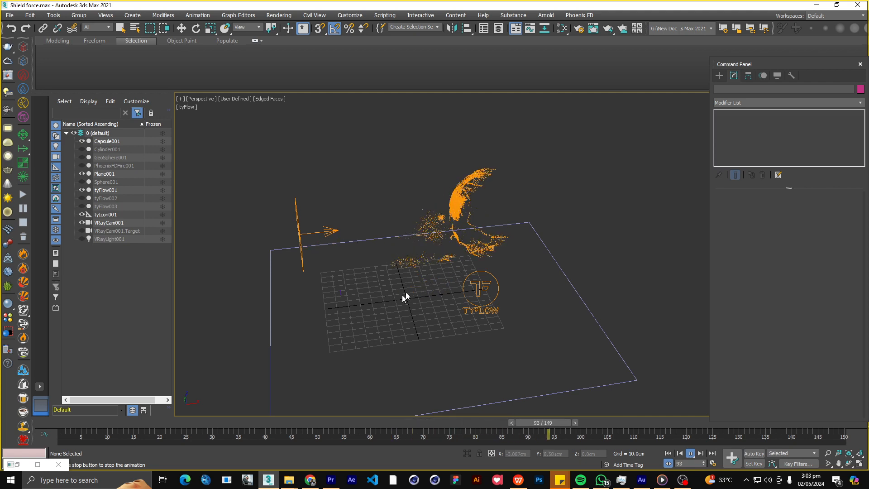
pyautogui.keyDown('alt'); pyautogui.moveTo(406, 291); pyautogui.dragTo(403, 268, button='middle'); pyautogui.keyUp('alt')
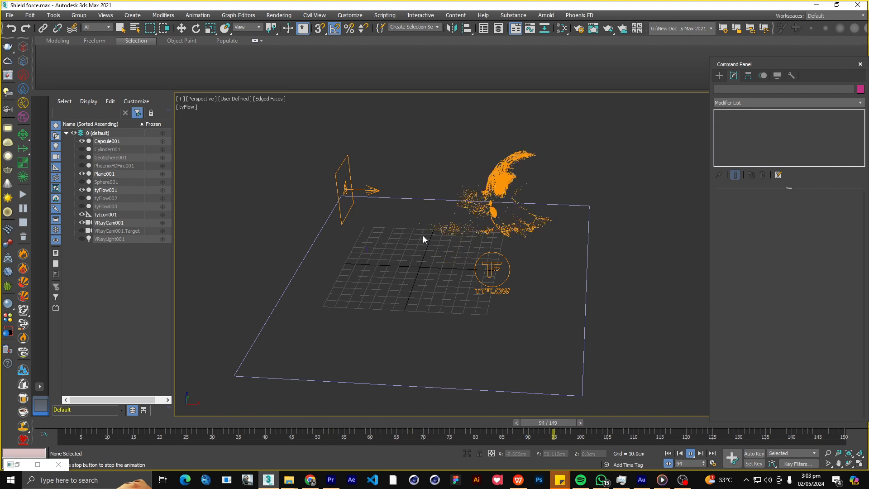
# Start a new empty scene, discarding the unsaved changes to the shield force scene.
pyautogui.click(9, 15)
pyautogui.moveTo(67, 30)
pyautogui.click(167, 31)
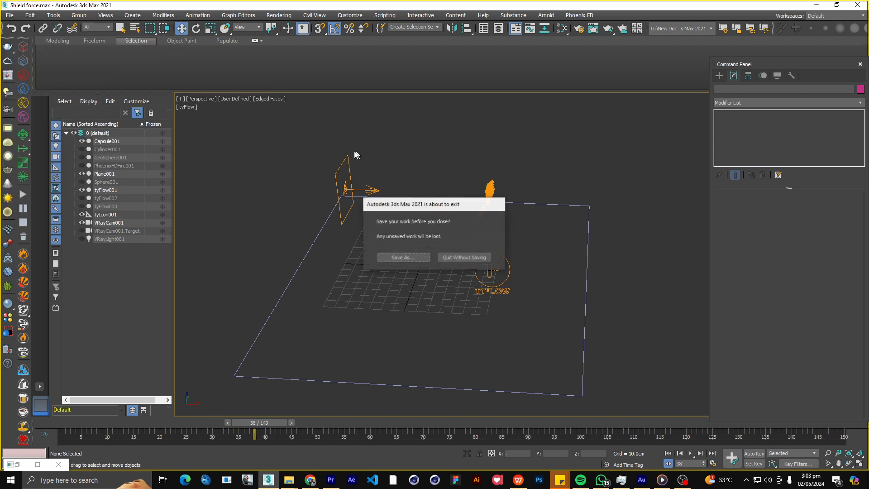
pyautogui.click(453, 257)
# Create a GeoSphere with a radius of about 24 cm at the centre of the grid.
pyautogui.keyDown('alt'); pyautogui.moveTo(423, 276); pyautogui.dragTo(452, 309, button='middle'); pyautogui.keyUp('alt')
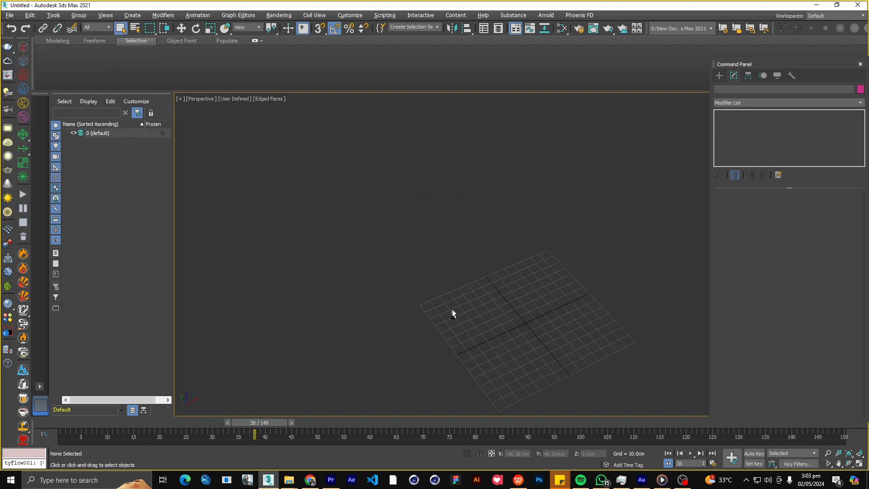
pyautogui.moveTo(466, 272); pyautogui.dragTo(392, 237, button='middle')
pyautogui.scroll(3, 428, 241)
pyautogui.moveTo(503, 281); pyautogui.dragTo(475, 245, button='middle')
pyautogui.scroll(3, 480, 249)
pyautogui.click(719, 75)
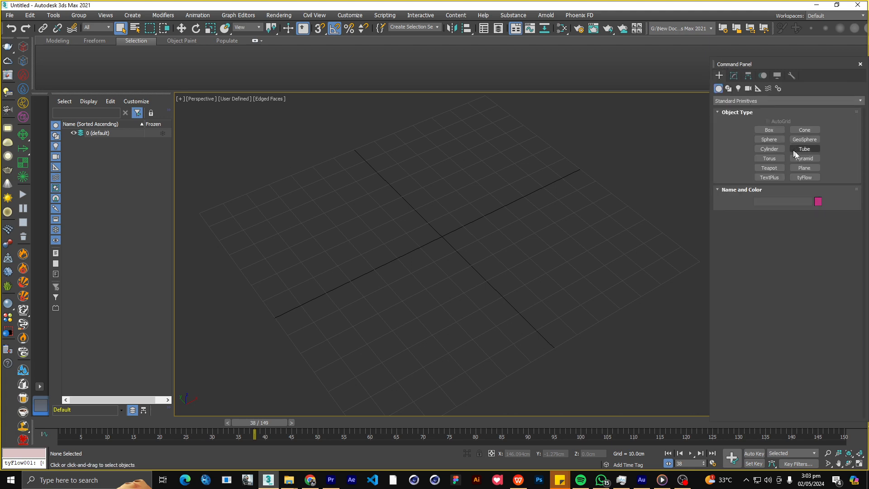
pyautogui.click(803, 141)
pyautogui.moveTo(441, 232); pyautogui.dragTo(498, 213)
pyautogui.rightClick(497, 213)
pyautogui.keyDown('alt'); pyautogui.moveTo(497, 213); pyautogui.dragTo(475, 170, button='middle'); pyautogui.keyUp('alt')
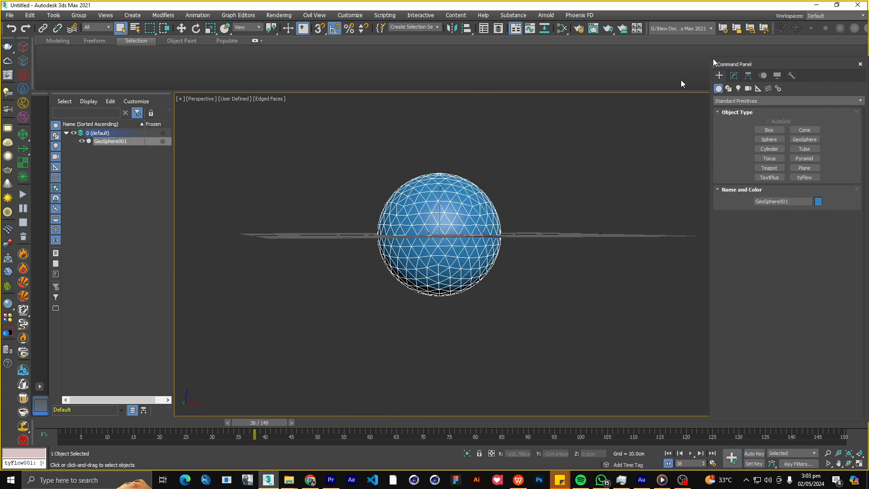
# Set the GeoSphere's radius to 46 cm.
pyautogui.click(734, 76)
pyautogui.keyDown('alt'); pyautogui.moveTo(553, 204); pyautogui.dragTo(555, 219, button='middle'); pyautogui.keyUp('alt')
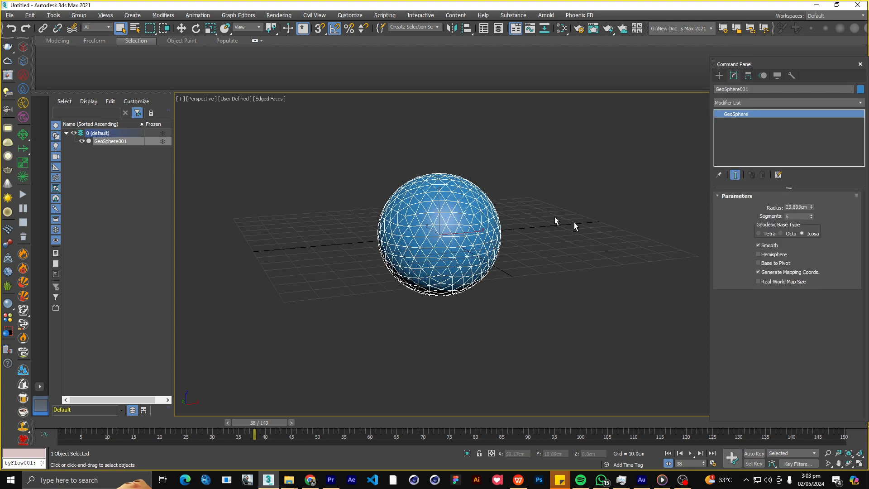
pyautogui.doubleClick(797, 207)
pyautogui.write('46')
pyautogui.press('Return')
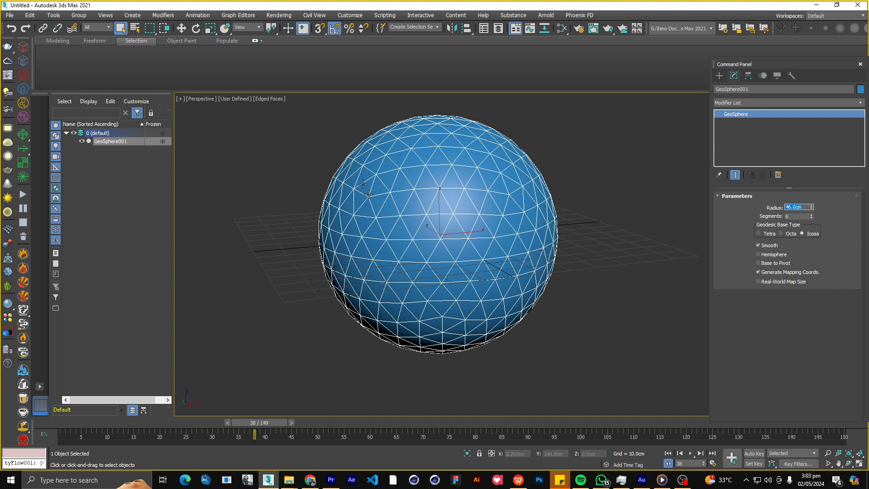
# Move the GeoSphere to about X 37 cm and raise it to about Z 46 cm above the grid.
pyautogui.scroll(-4, 443, 210)
pyautogui.scroll(2, 443, 212)
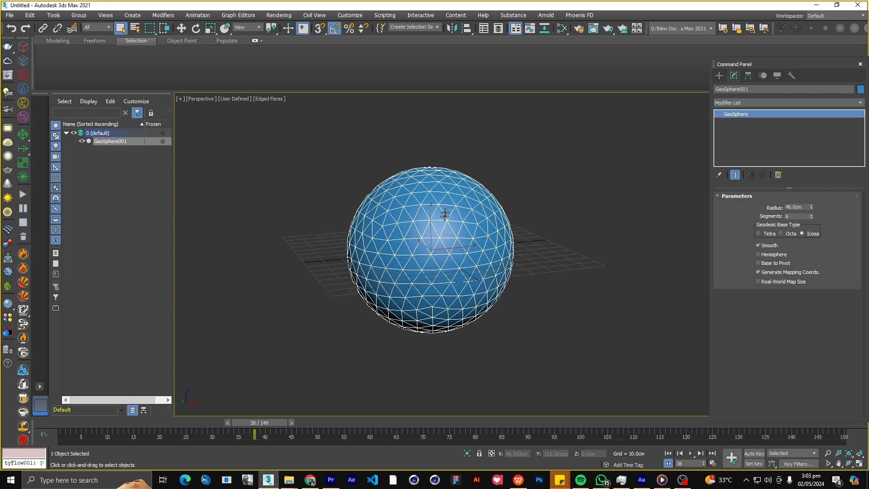
pyautogui.rightClick(461, 232)
pyautogui.click(473, 233)
pyautogui.scroll(2, 435, 239)
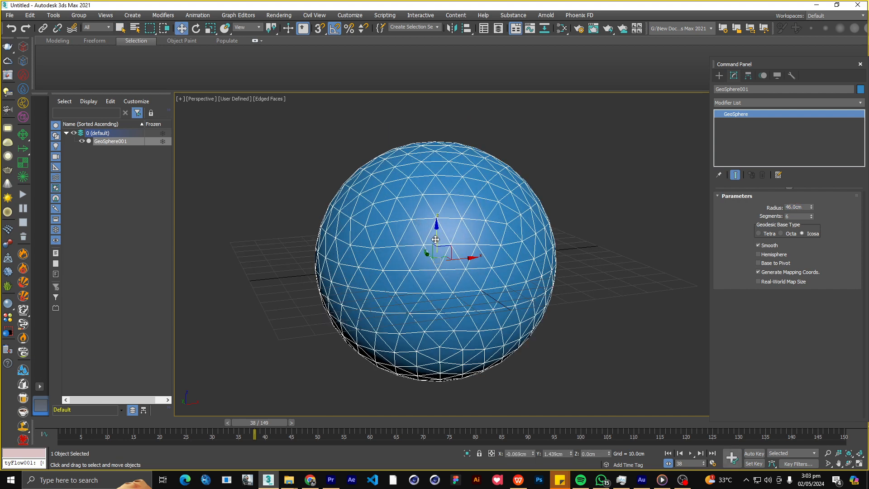
pyautogui.moveTo(435, 238); pyautogui.dragTo(437, 166)
pyautogui.keyDown('alt'); pyautogui.moveTo(446, 202); pyautogui.dragTo(401, 217, button='middle'); pyautogui.keyUp('alt')
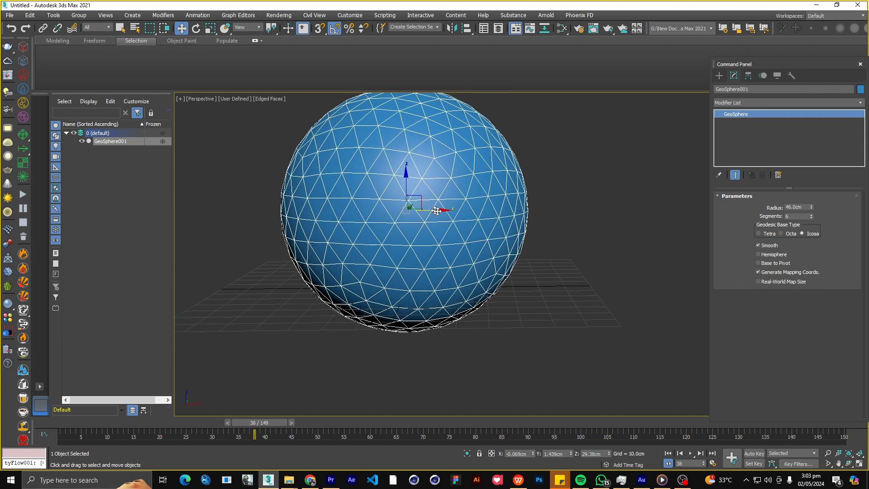
pyautogui.moveTo(436, 211); pyautogui.dragTo(534, 211)
pyautogui.scroll(-4, 499, 213)
pyautogui.keyDown('alt'); pyautogui.moveTo(499, 209); pyautogui.dragTo(518, 221, button='middle'); pyautogui.keyUp('alt')
pyautogui.moveTo(498, 200); pyautogui.dragTo(494, 193)
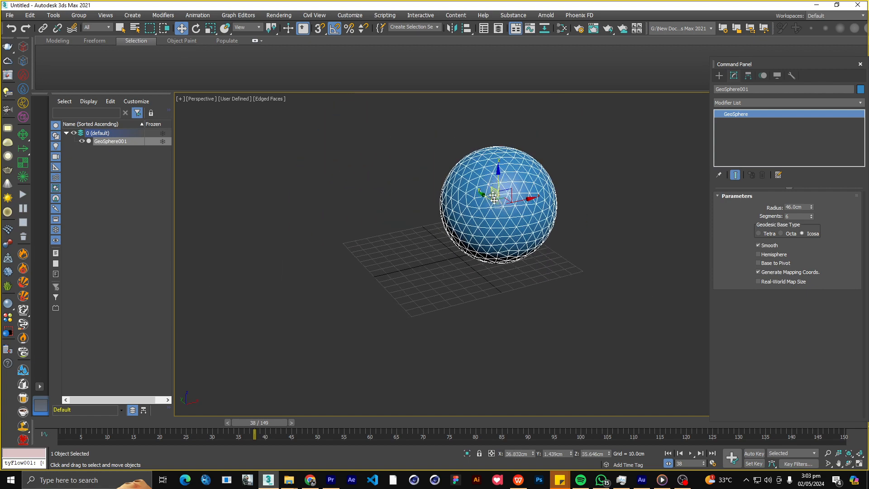
pyautogui.keyDown('alt'); pyautogui.moveTo(493, 198); pyautogui.dragTo(483, 190, button='middle'); pyautogui.keyUp('alt')
pyautogui.moveTo(483, 190); pyautogui.dragTo(469, 205, button='middle')
pyautogui.moveTo(485, 192); pyautogui.dragTo(485, 180)
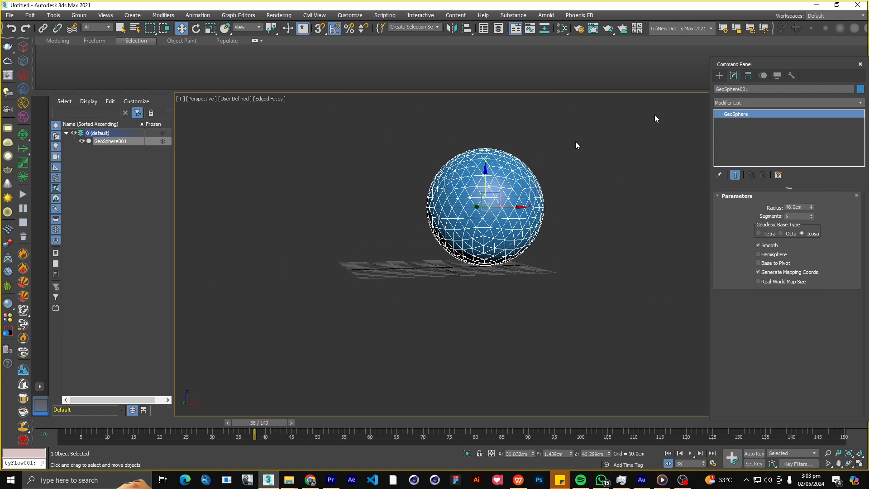
# Apply a TurboSmooth modifier to the GeoSphere.
pyautogui.click(861, 103)
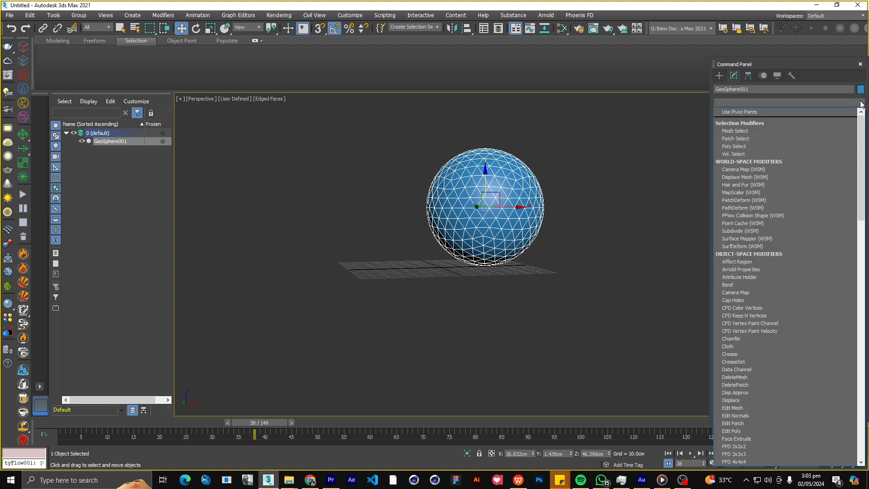
pyautogui.write('tu')
pyautogui.press('Return')
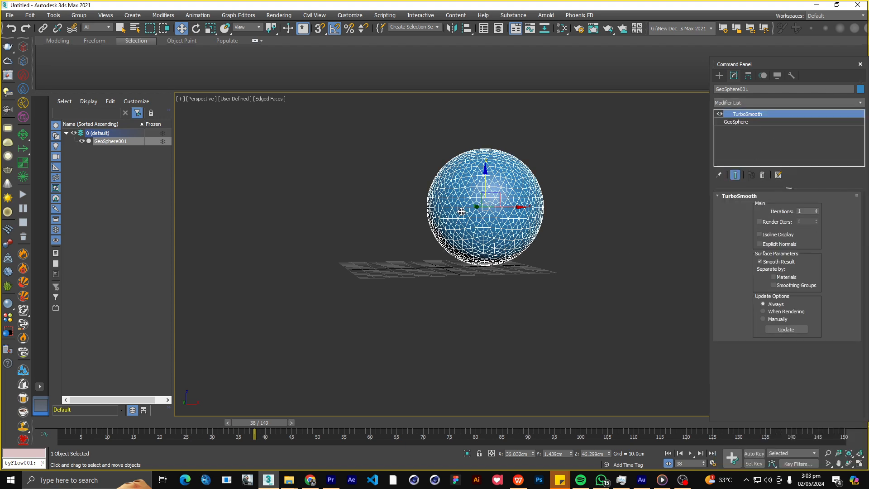
pyautogui.scroll(5, 461, 211)
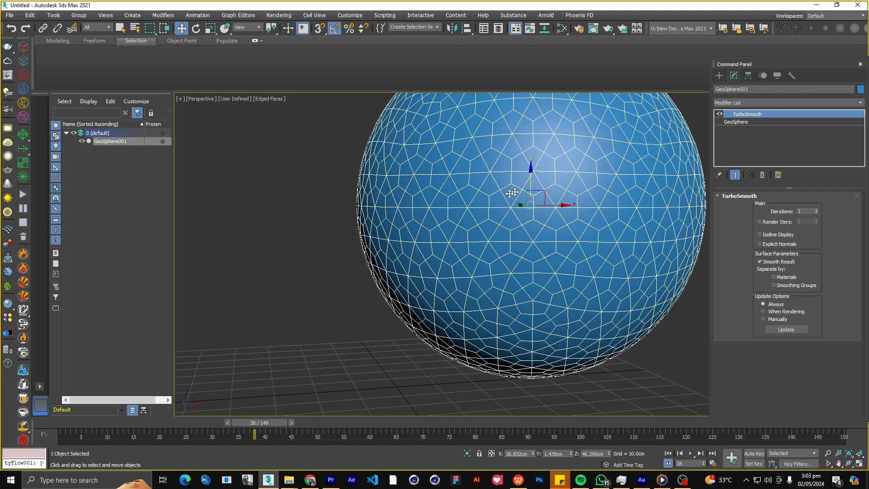
pyautogui.scroll(-2, 518, 208)
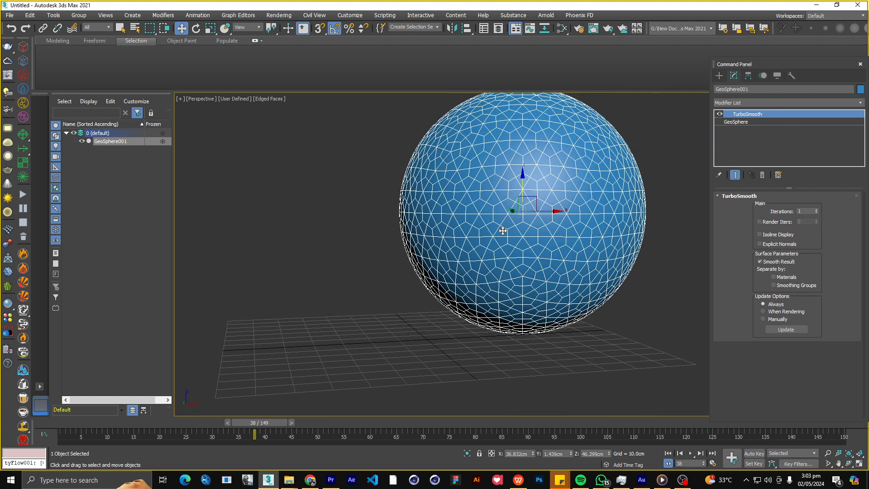
# Convert the smoothed GeoSphere to an Editable Poly.
pyautogui.rightClick(526, 159)
pyautogui.moveTo(602, 247)
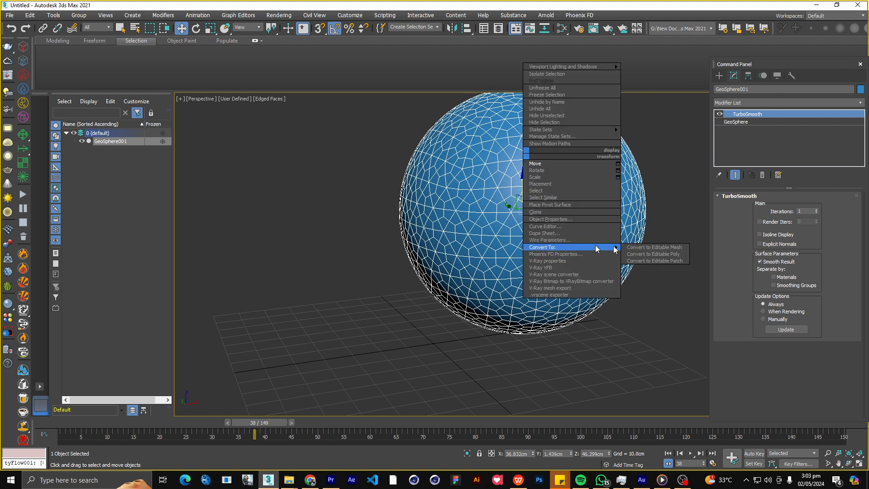
pyautogui.click(649, 254)
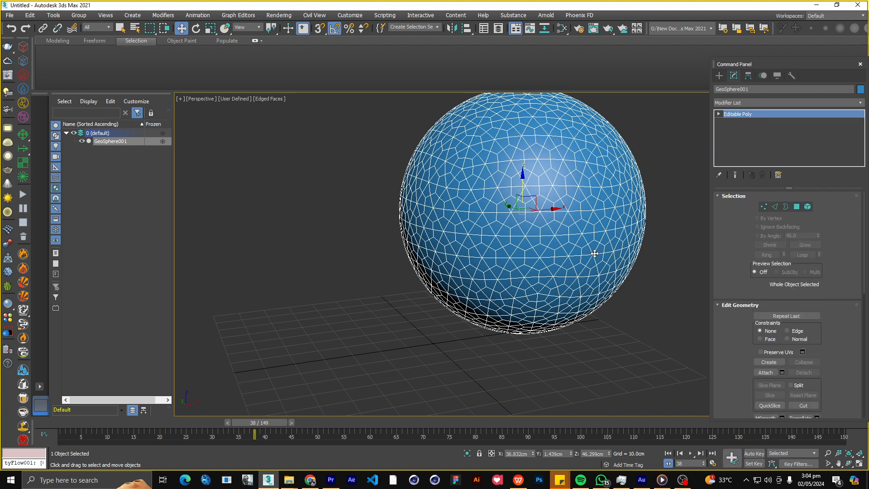
# Select all the sphere's vertices that have more than 4 edges, using the By Numeric selection.
pyautogui.scroll(-2, 517, 273)
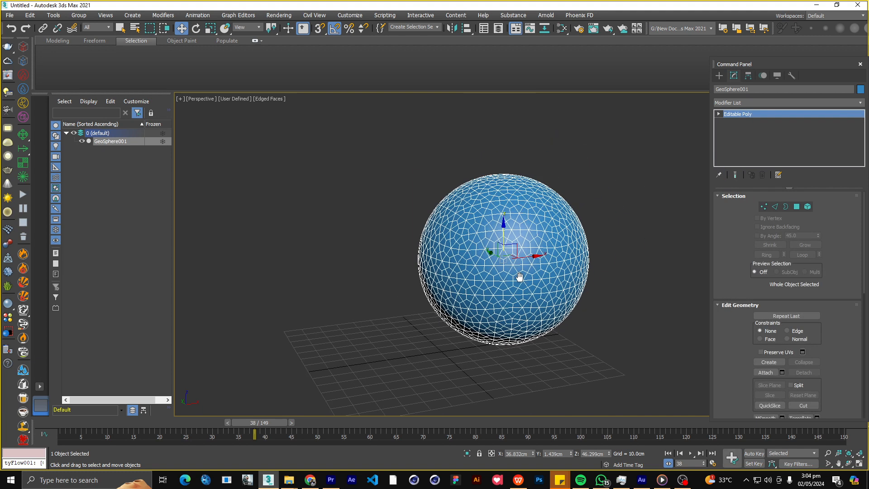
pyautogui.click(764, 206)
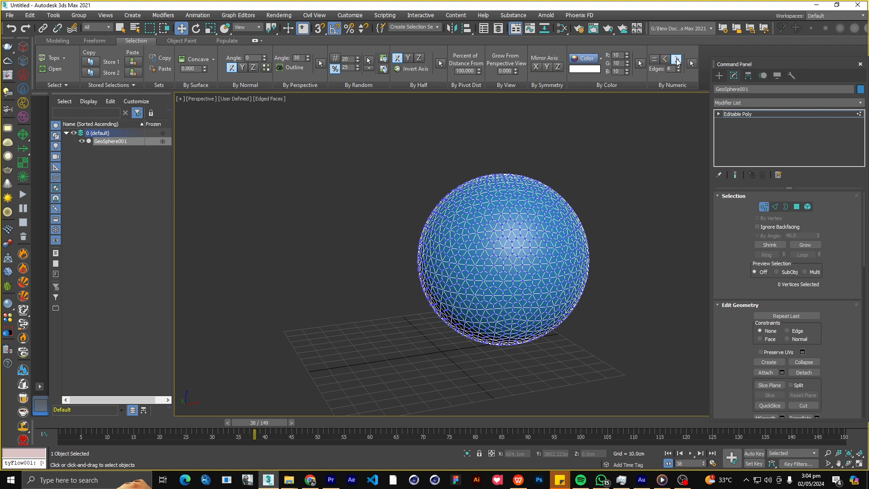
pyautogui.click(691, 64)
pyautogui.moveTo(543, 221); pyautogui.dragTo(482, 213, button='middle')
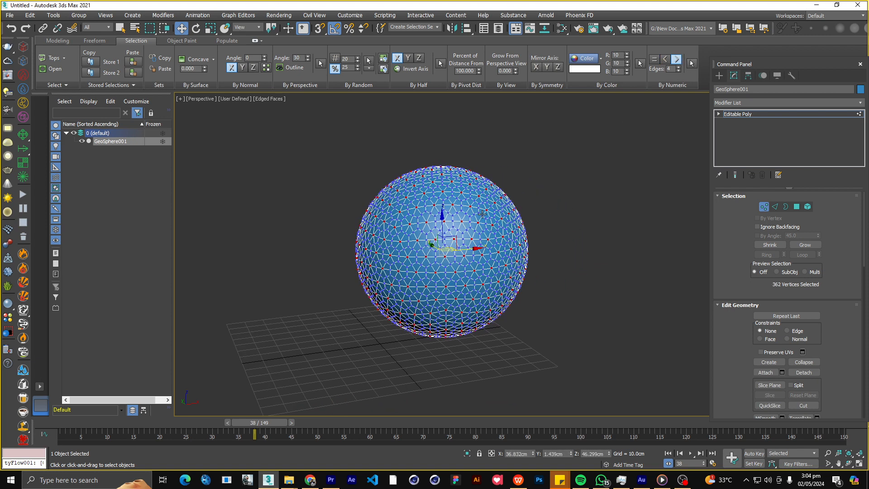
pyautogui.scroll(5, 447, 223)
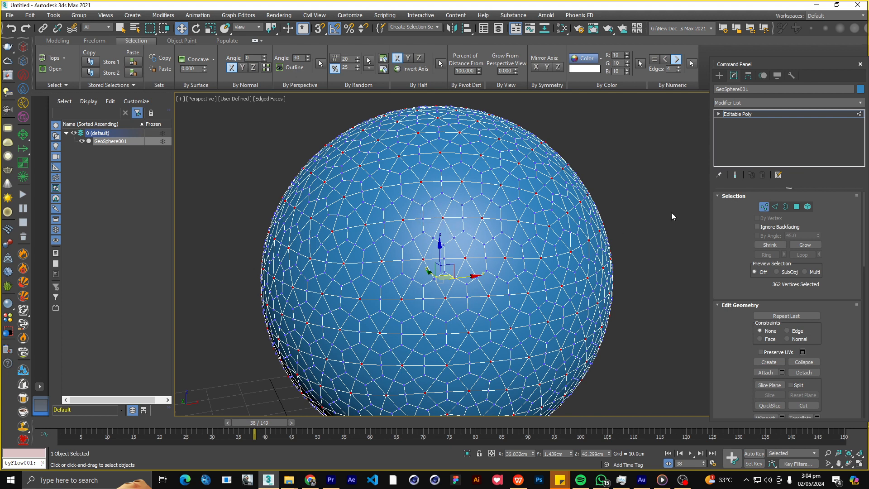
# Convert the vertex selection to its connected edges and remove those edges to form a hexagonal pattern on the sphere.
pyautogui.click(775, 206)
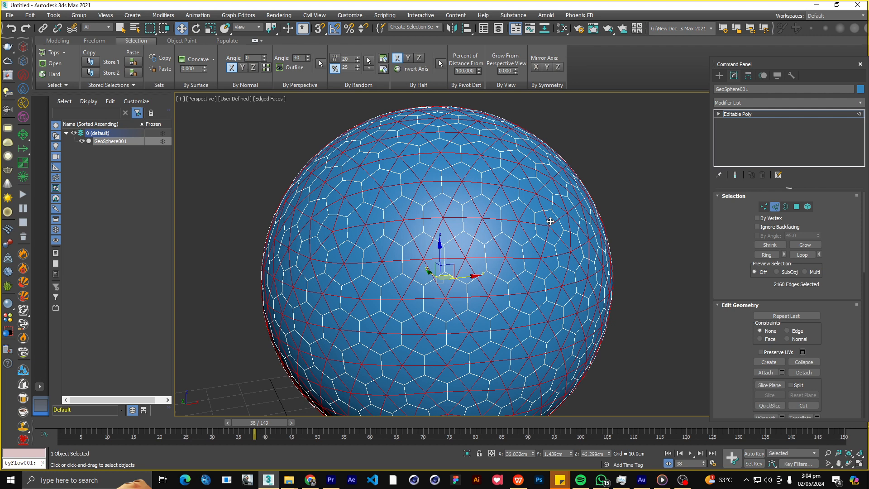
pyautogui.moveTo(735, 336); pyautogui.dragTo(744, 235)
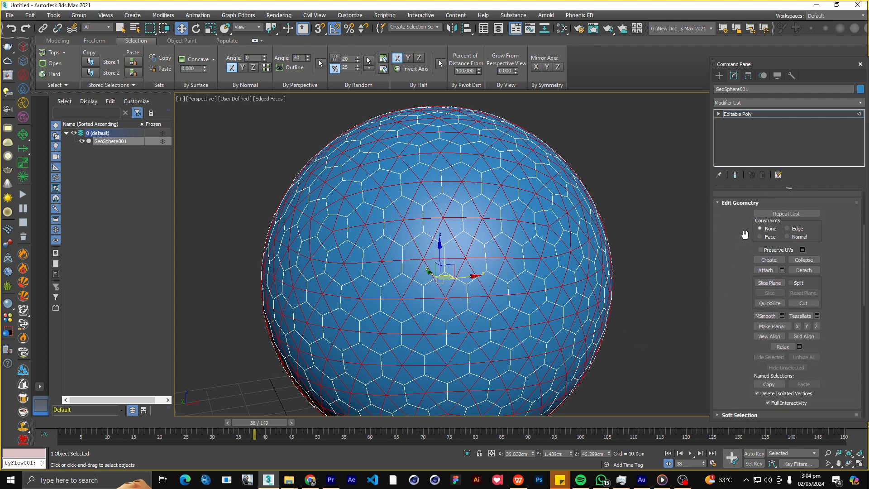
pyautogui.scroll(-5, 741, 246)
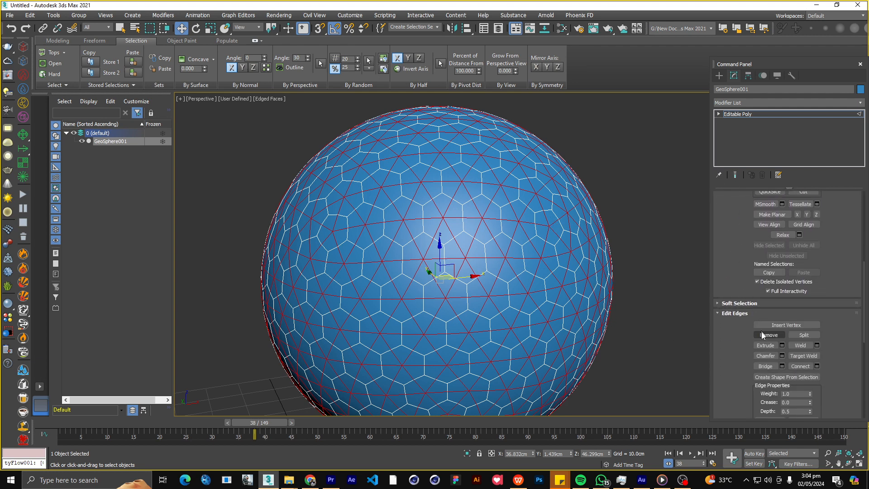
pyautogui.click(763, 335)
# Shift the hexagon-patterned sphere along the X axis to about X 60 cm.
pyautogui.click(719, 76)
pyautogui.scroll(-5, 505, 233)
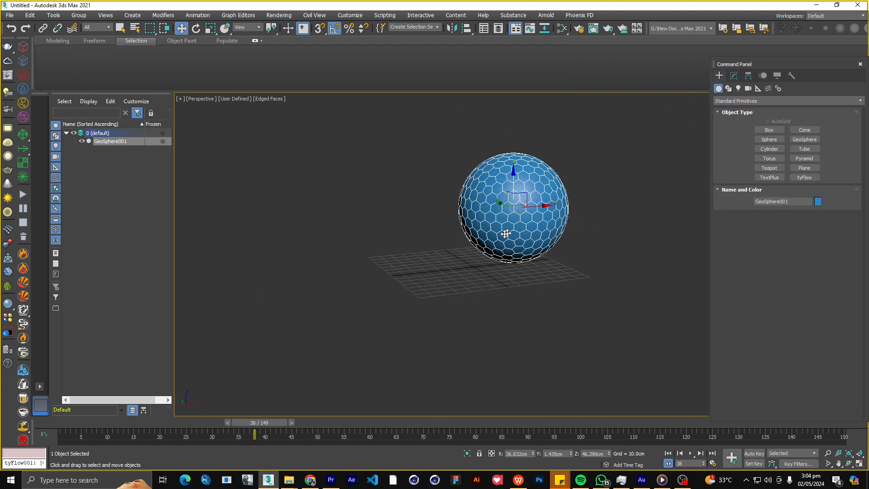
pyautogui.keyDown('alt'); pyautogui.moveTo(506, 233); pyautogui.dragTo(500, 230, button='middle'); pyautogui.keyUp('alt')
pyautogui.moveTo(514, 224); pyautogui.dragTo(489, 241, button='middle')
pyautogui.moveTo(513, 225); pyautogui.dragTo(539, 224)
pyautogui.moveTo(506, 237); pyautogui.dragTo(479, 254, button='middle')
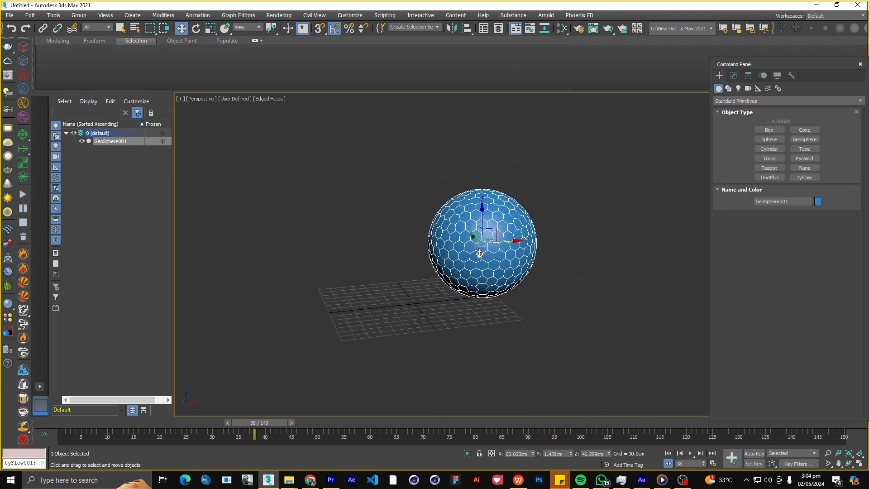
# Create a tyFlow object beside the grid and open its editor, placing the editor window clear of the scene view.
pyautogui.click(804, 177)
pyautogui.moveTo(509, 325); pyautogui.dragTo(526, 336)
pyautogui.click(733, 75)
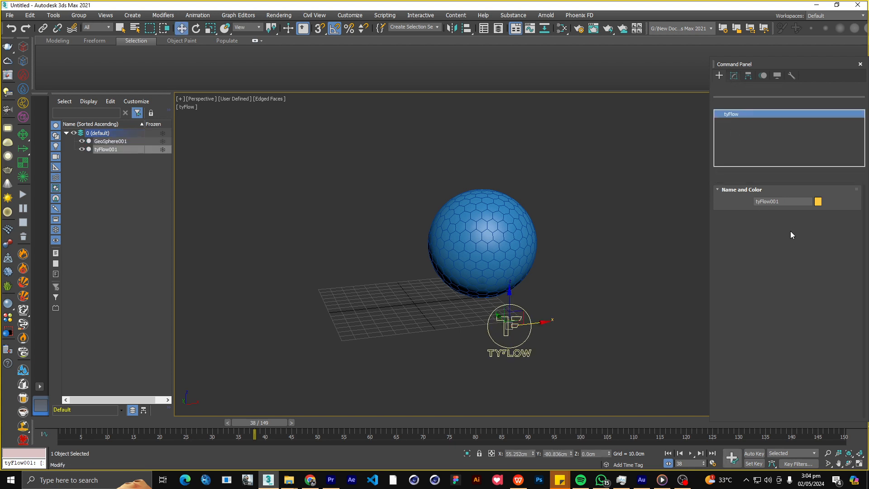
pyautogui.click(773, 220)
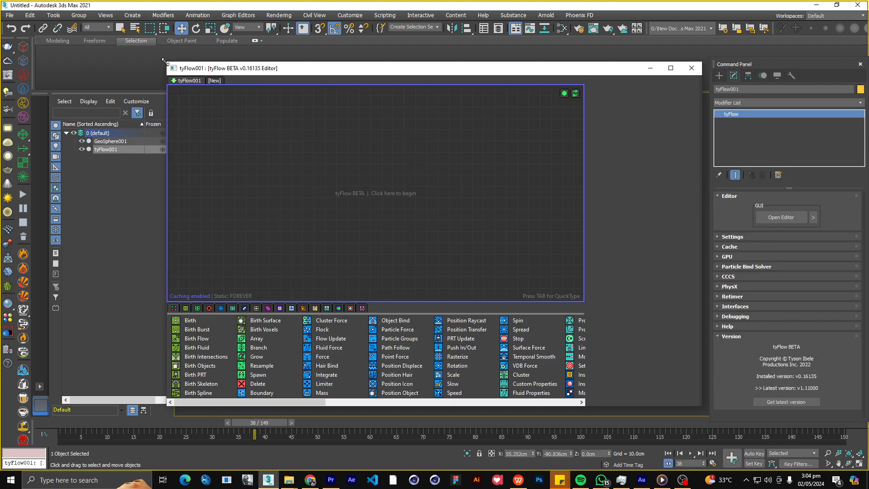
pyautogui.moveTo(164, 60); pyautogui.dragTo(485, 75)
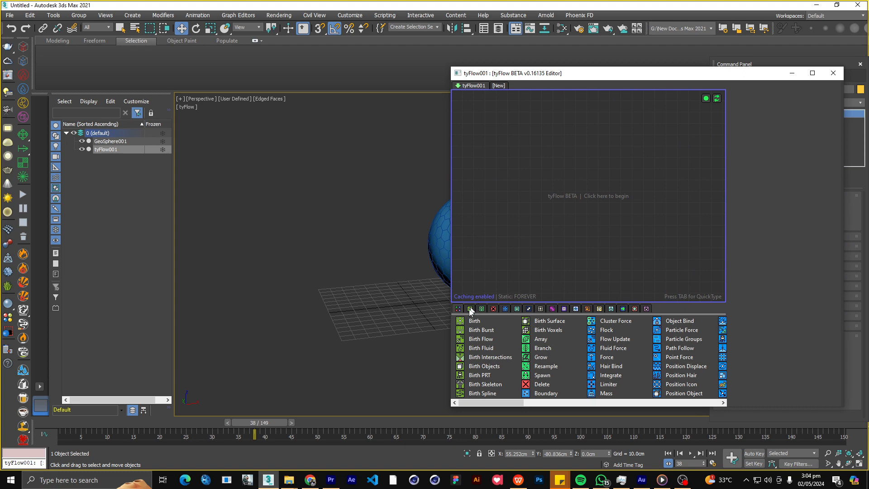
# Start a new event with a Birth operator in the tyFlow editor and set its total to 10 particles.
pyautogui.moveTo(474, 320); pyautogui.dragTo(571, 114)
pyautogui.moveTo(573, 76); pyautogui.dragTo(123, 66)
pyautogui.moveTo(127, 111); pyautogui.dragTo(94, 130)
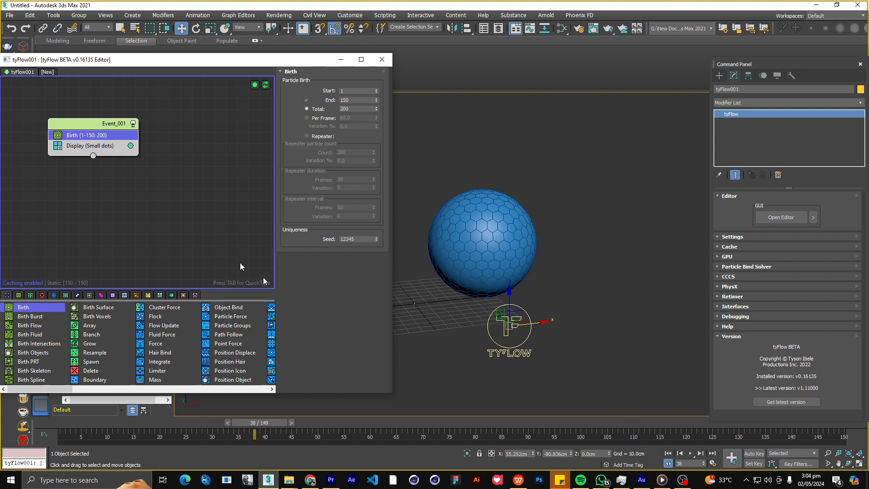
pyautogui.doubleClick(351, 108)
pyautogui.moveTo(151, 59); pyautogui.dragTo(209, 49)
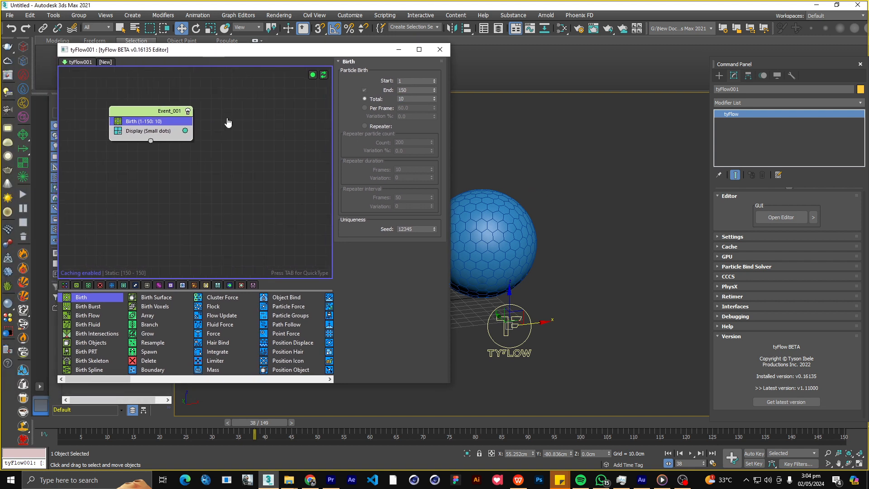
pyautogui.moveTo(228, 123); pyautogui.dragTo(226, 123, button='middle')
# Return to the first frame and create a rectangular tyIcon helper in the Top view, on the negative X side of the sphere.
pyautogui.click(86, 424)
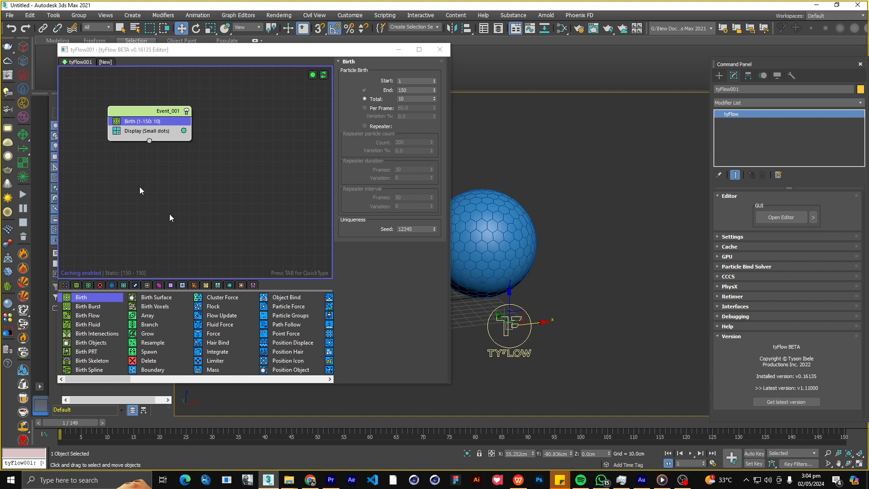
pyautogui.moveTo(265, 48); pyautogui.dragTo(465, 261)
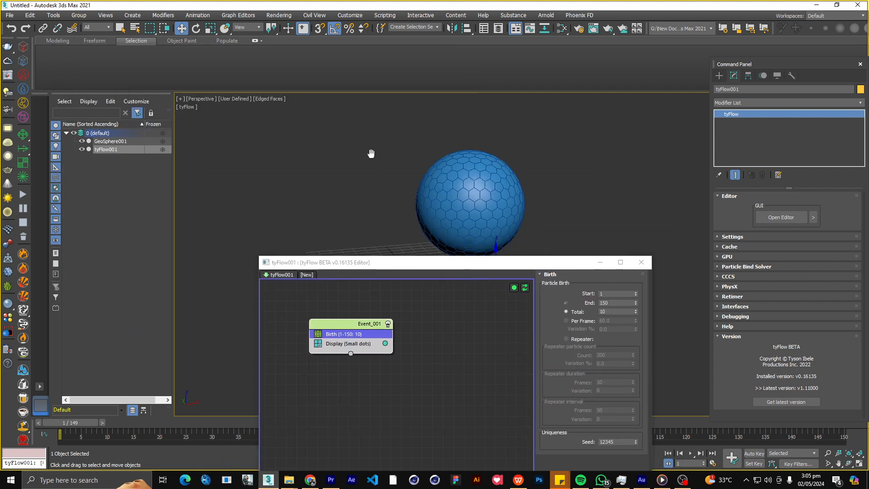
pyautogui.click(720, 76)
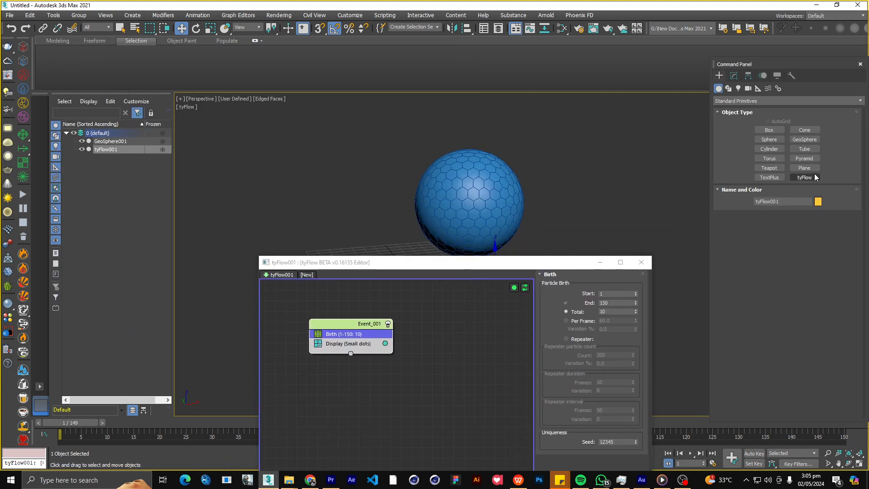
pyautogui.click(758, 88)
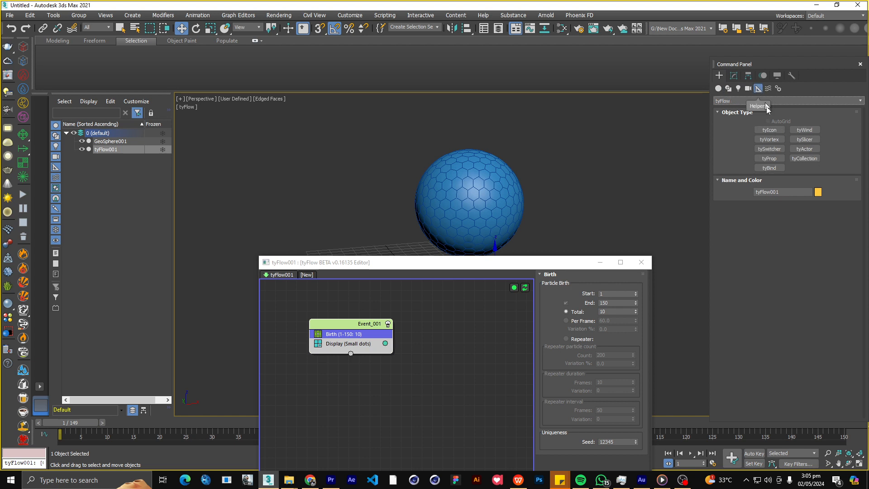
pyautogui.click(769, 130)
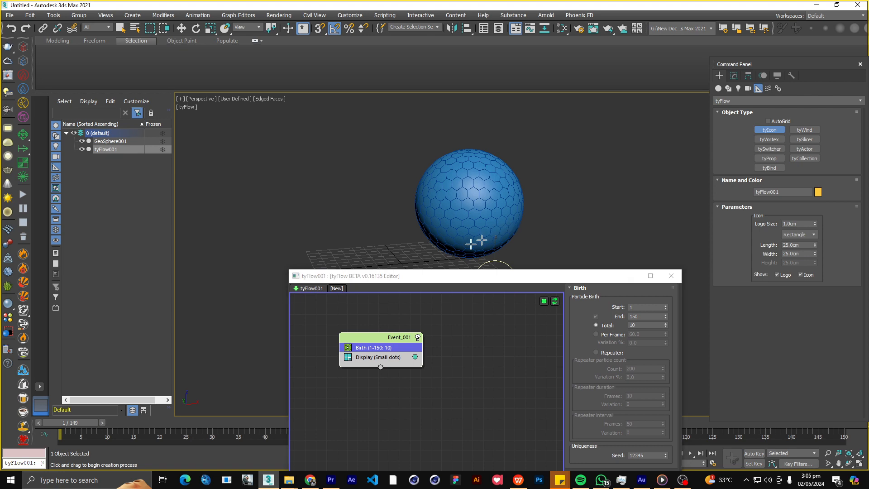
pyautogui.moveTo(471, 243); pyautogui.dragTo(545, 207, button='middle')
pyautogui.keyDown('alt'); pyautogui.moveTo(417, 235); pyautogui.dragTo(419, 248, button='middle'); pyautogui.keyUp('alt')
pyautogui.hotkey('alt', 'w')
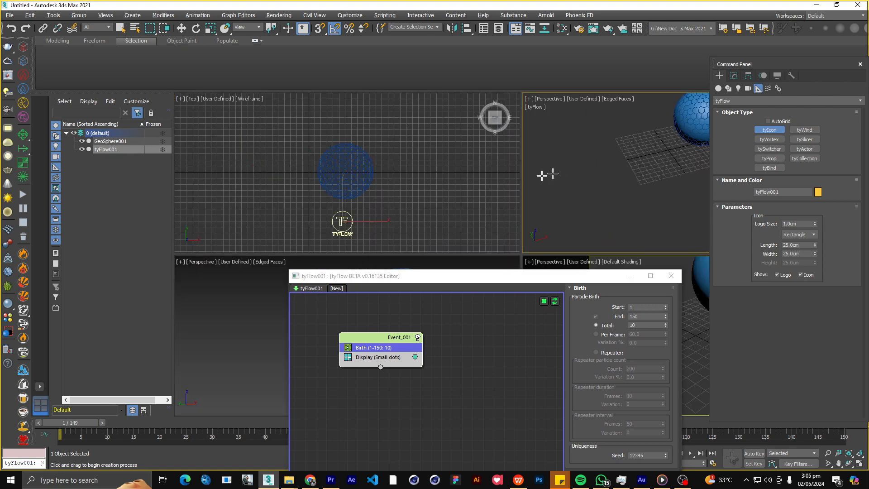
pyautogui.middleClick(271, 162)
pyautogui.moveTo(350, 186); pyautogui.dragTo(378, 182, button='middle')
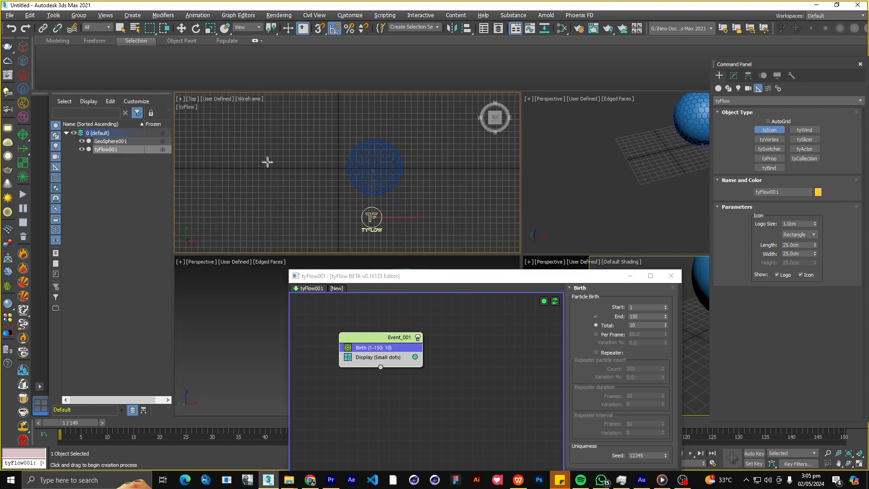
pyautogui.moveTo(262, 158); pyautogui.dragTo(290, 183)
pyautogui.press('w')
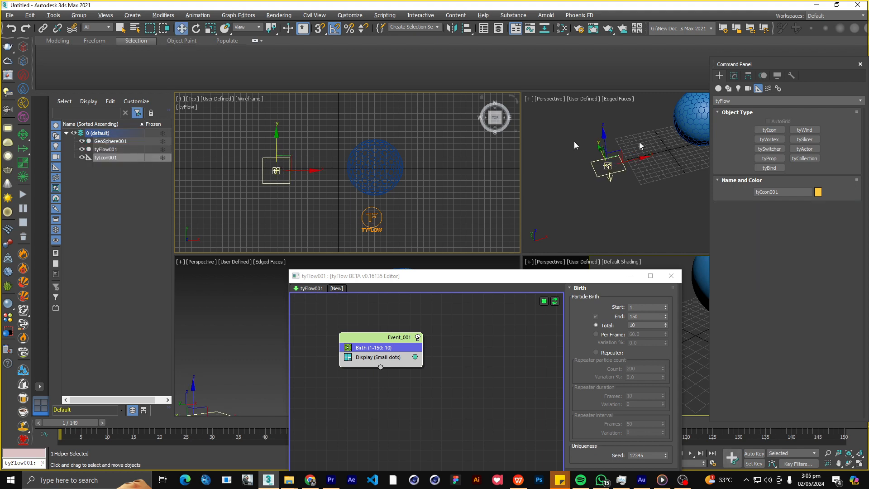
# Rotate the tyIcon upright in the Perspective view so its arrow points toward the sphere.
pyautogui.middleClick(652, 156)
pyautogui.hotkey('alt', 'w')
pyautogui.moveTo(551, 195); pyautogui.dragTo(489, 182, button='middle')
pyautogui.rightClick(307, 212)
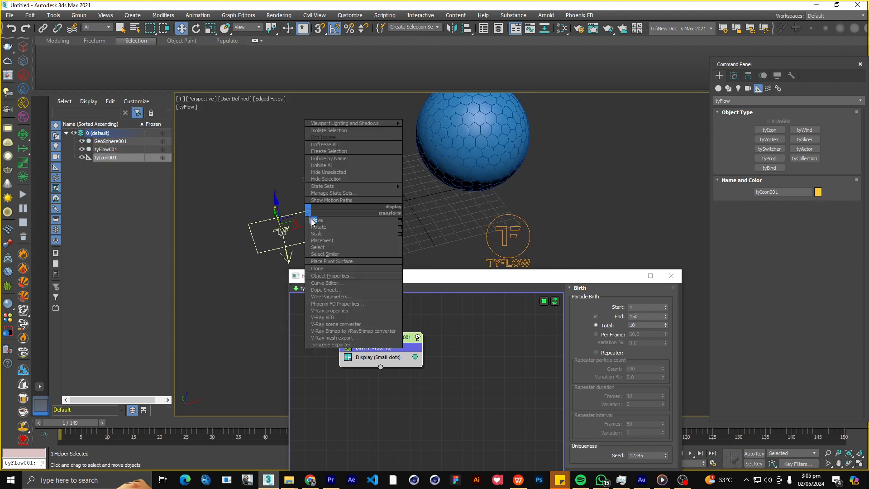
pyautogui.click(316, 226)
pyautogui.moveTo(284, 202); pyautogui.dragTo(255, 222)
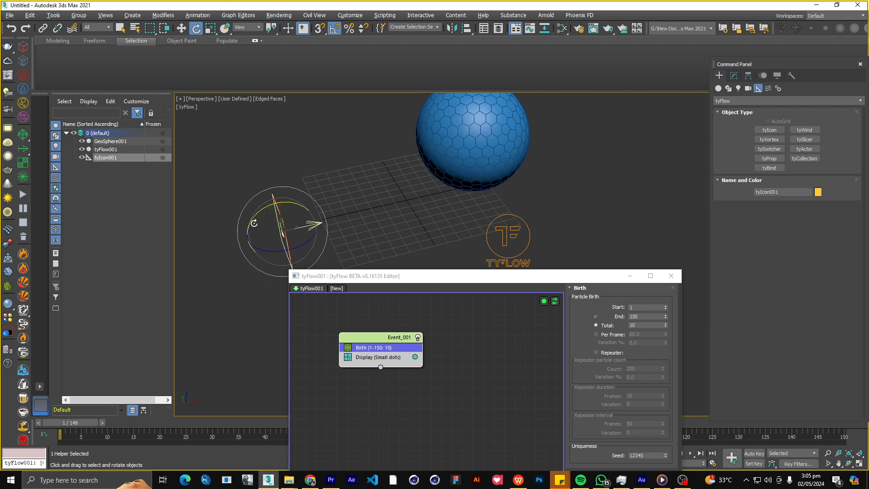
# Move the tyIcon to line up with the sphere, at about X -101 cm, Y 10 cm, Z 35 cm.
pyautogui.rightClick(255, 224)
pyautogui.click(262, 230)
pyautogui.keyDown('alt'); pyautogui.moveTo(301, 231); pyautogui.dragTo(333, 220, button='middle'); pyautogui.keyUp('alt')
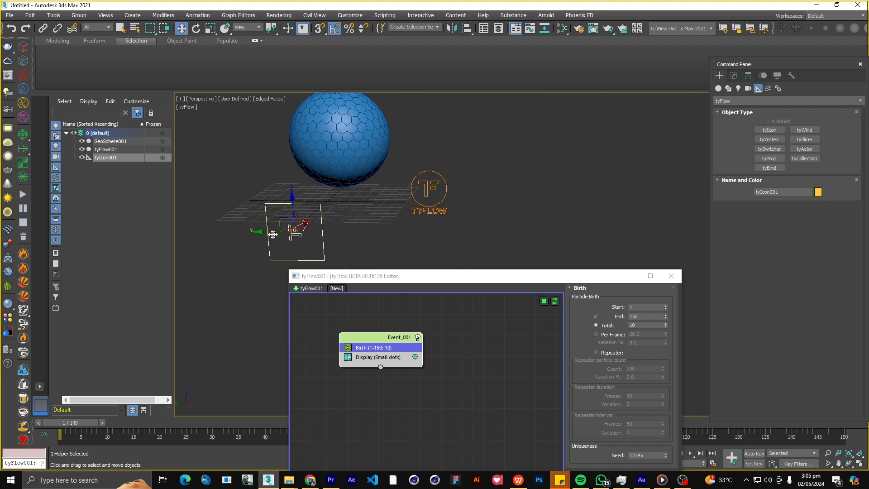
pyautogui.keyDown('alt'); pyautogui.moveTo(362, 186); pyautogui.dragTo(220, 223, button='middle'); pyautogui.keyUp('alt')
pyautogui.keyDown('alt'); pyautogui.moveTo(301, 192); pyautogui.dragTo(382, 178, button='middle'); pyautogui.keyUp('alt')
pyautogui.keyDown('alt'); pyautogui.moveTo(370, 178); pyautogui.dragTo(336, 190, button='middle'); pyautogui.keyUp('alt')
# Add a Position Icon operator after Birth in Event_001 and assign the tyIcon from the scene to it.
pyautogui.moveTo(371, 271); pyautogui.dragTo(453, 188)
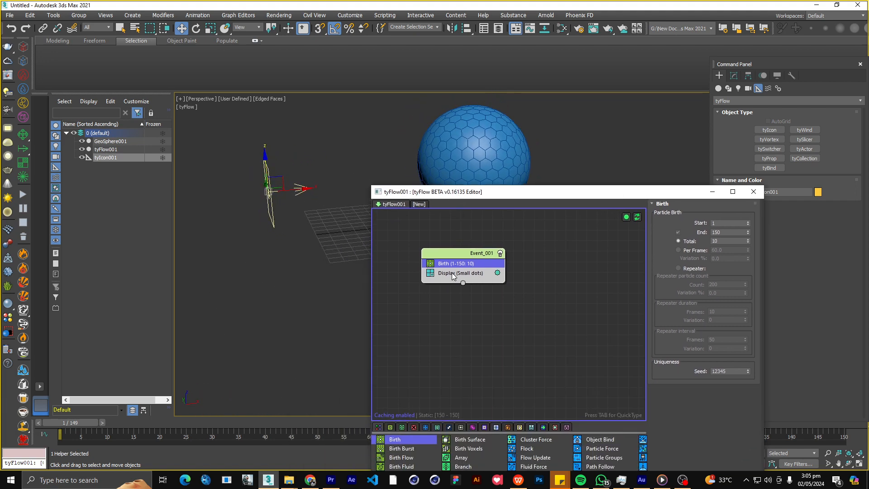
pyautogui.press('Tab')
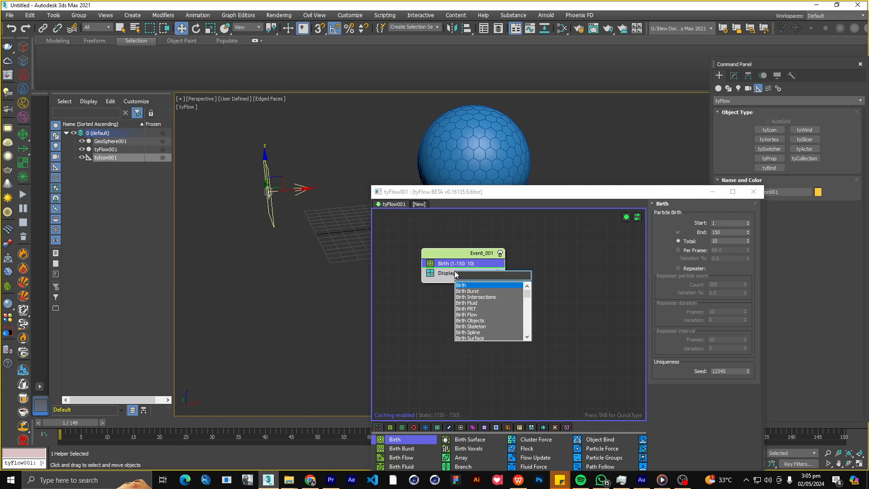
pyautogui.write('positi')
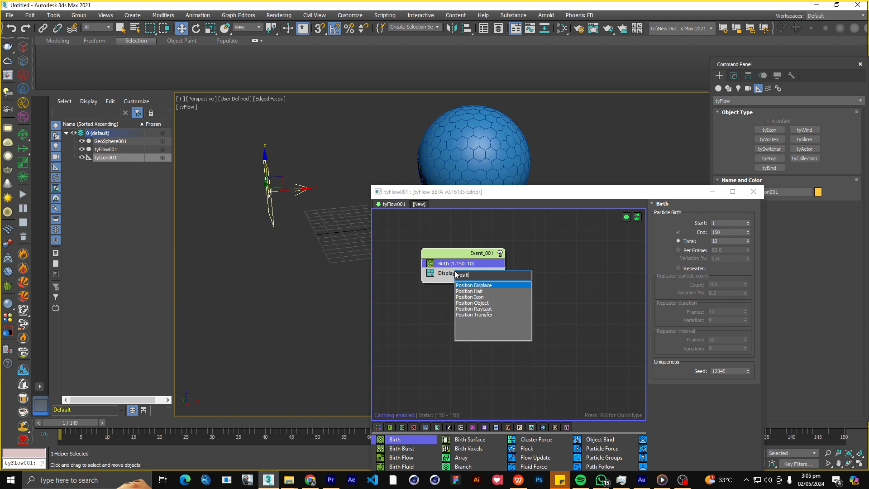
pyautogui.click(472, 297)
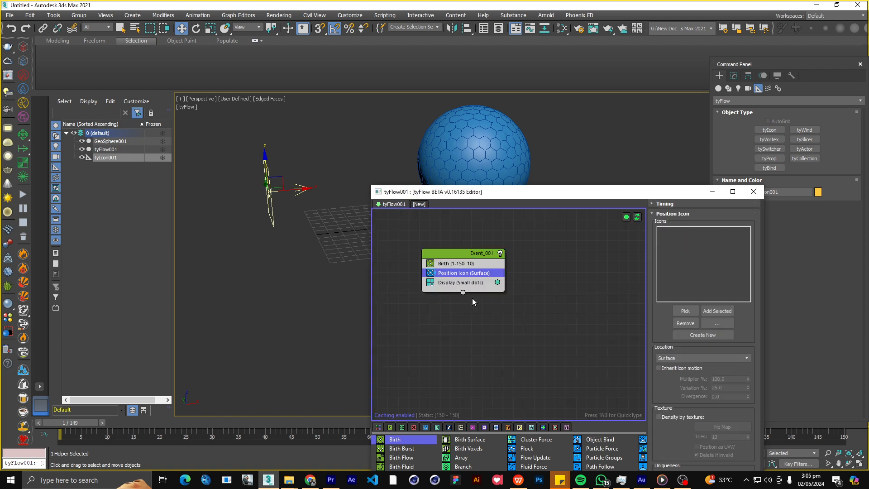
pyautogui.click(685, 311)
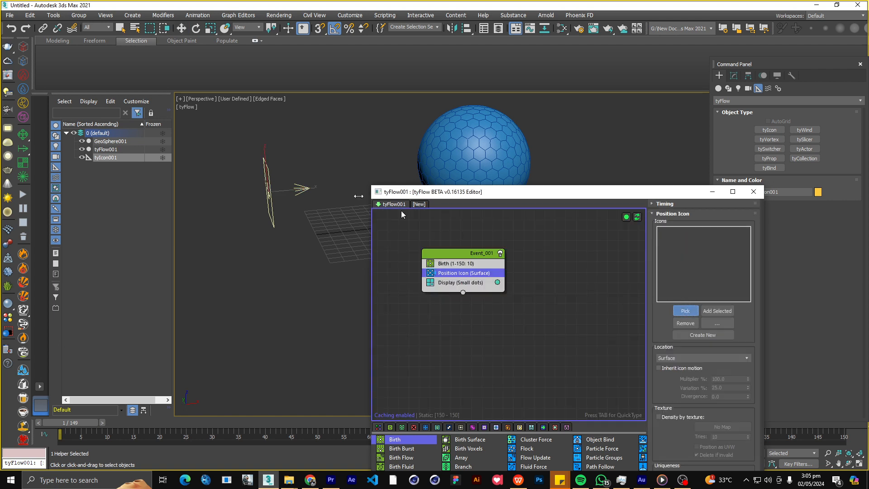
pyautogui.click(300, 188)
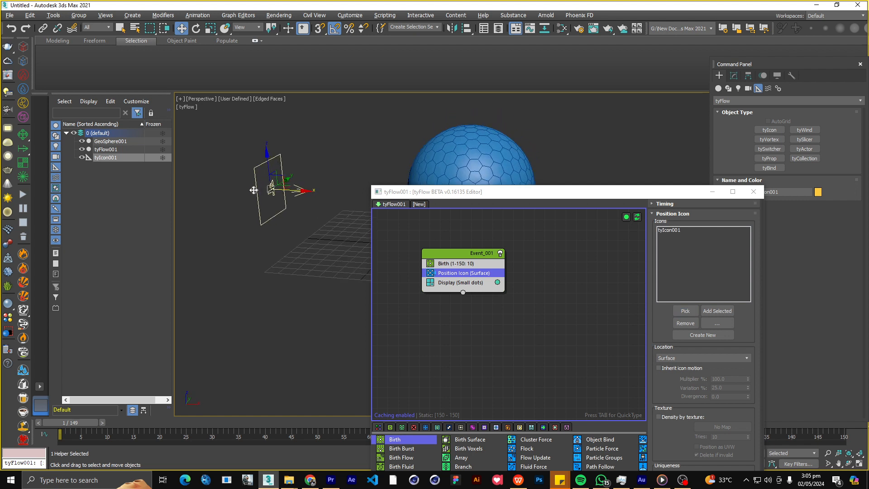
# Clear the editor from the scene view and play the animation to examine the particles born on the icon.
pyautogui.moveTo(391, 194); pyautogui.dragTo(477, 43)
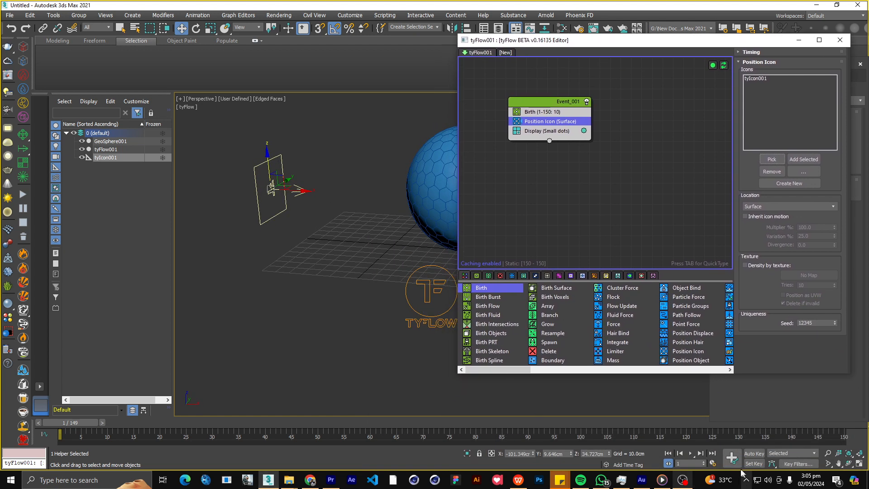
pyautogui.click(690, 453)
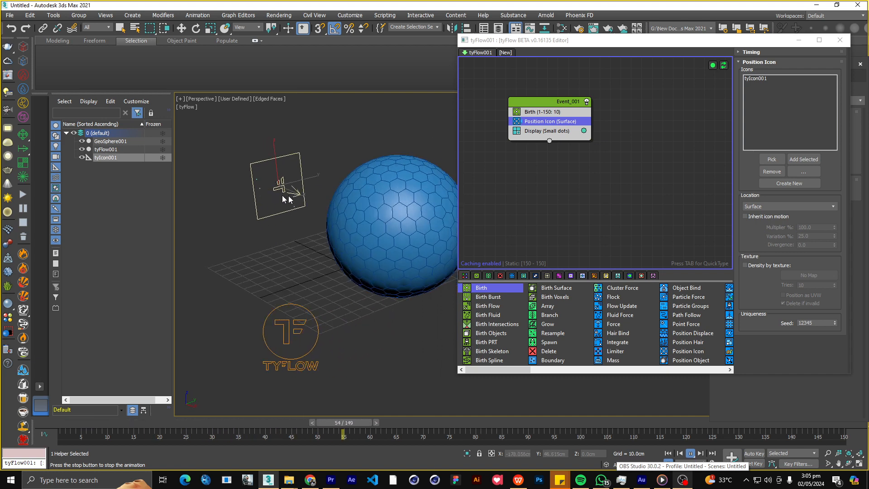
pyautogui.moveTo(281, 196); pyautogui.dragTo(233, 264, button='middle')
# Add a Speed operator to Event_001 and place it directly below Position Icon.
pyautogui.click(547, 170)
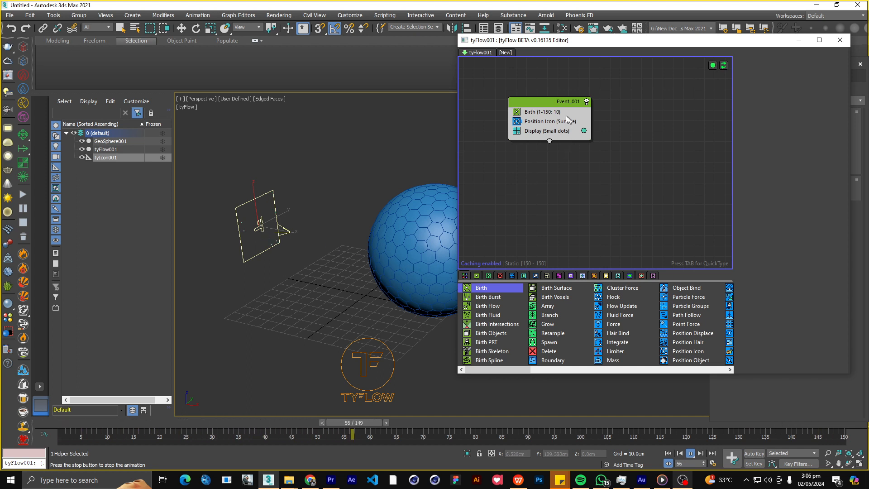
pyautogui.press('Tab')
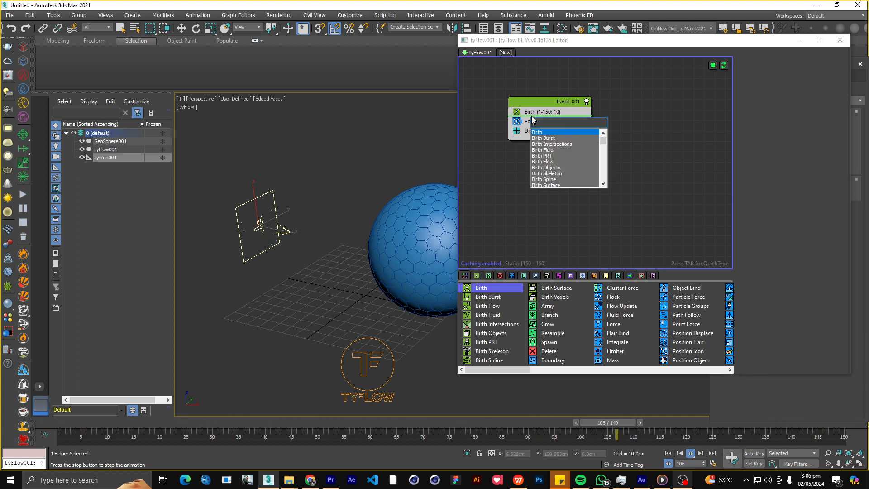
pyautogui.write('sp')
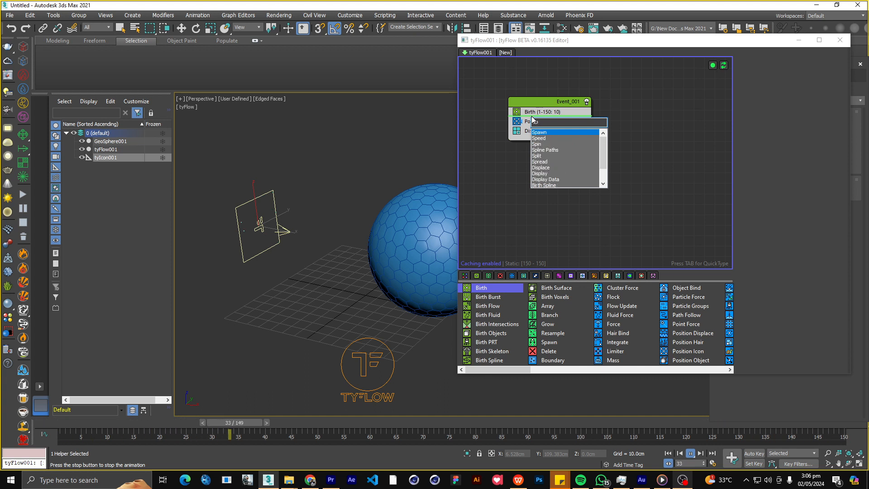
pyautogui.press('Down')
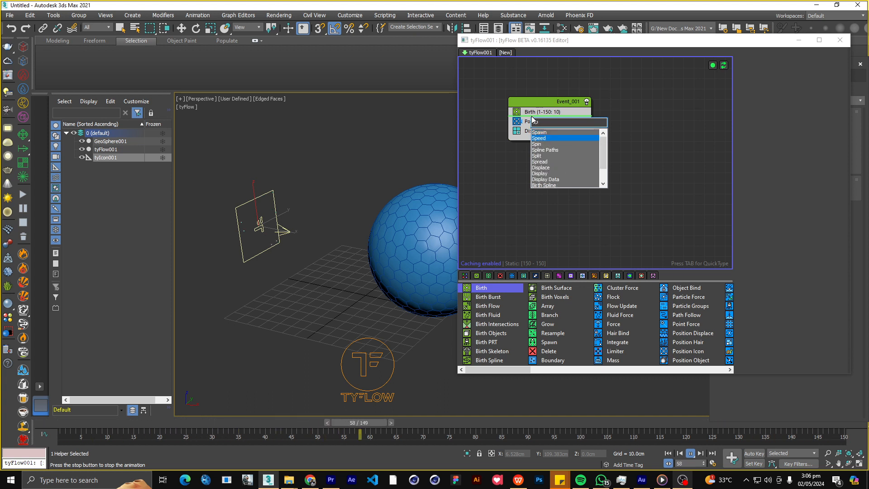
pyautogui.click(549, 142)
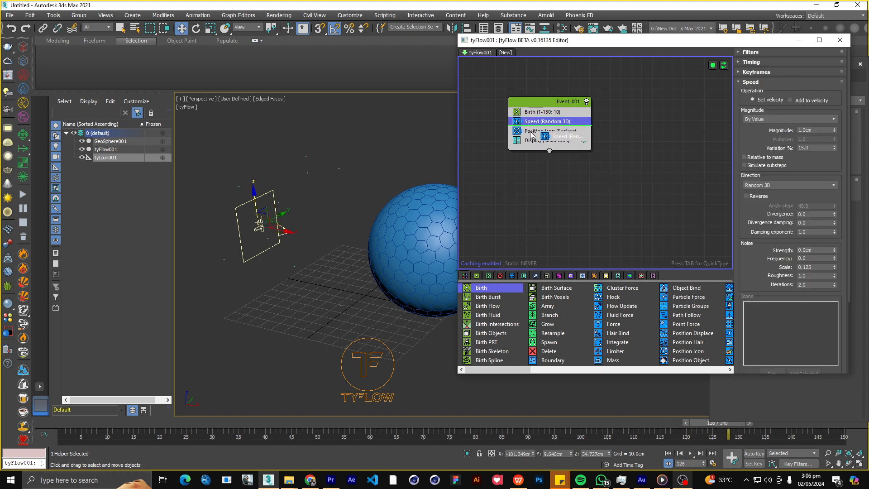
pyautogui.moveTo(532, 135); pyautogui.dragTo(533, 137)
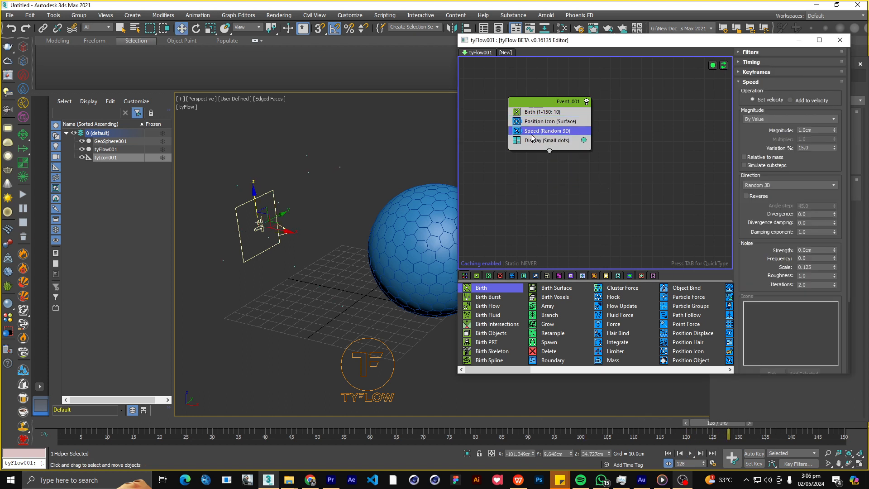
# Set the Speed operator's direction to Along Icon Arrow and assign the tyIcon as its icon.
pyautogui.click(761, 185)
pyautogui.click(764, 194)
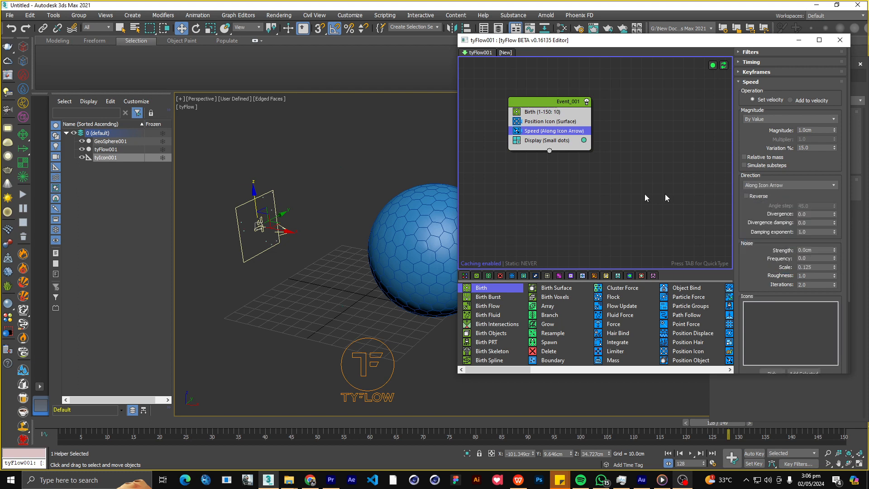
pyautogui.scroll(-2, 775, 339)
pyautogui.click(772, 345)
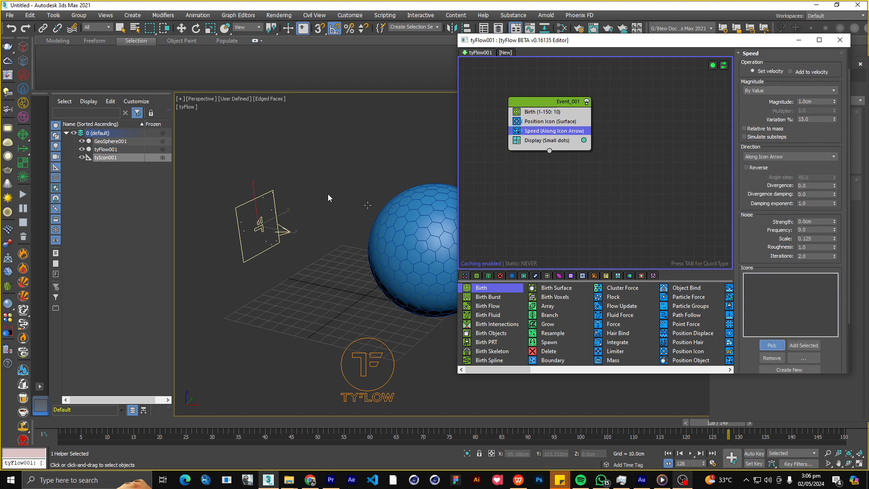
pyautogui.click(279, 229)
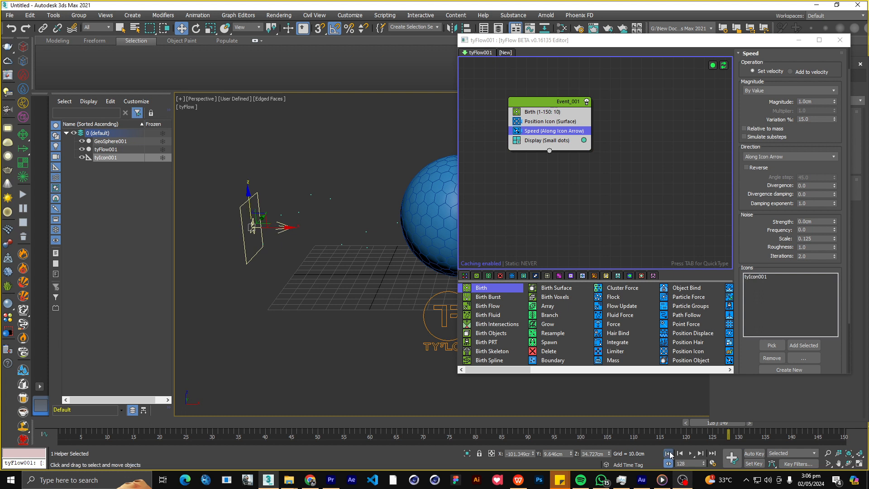
# Play the simulation from the start, set the Speed magnitude to 5 cm, and stop playback.
pyautogui.click(667, 453)
pyautogui.click(689, 452)
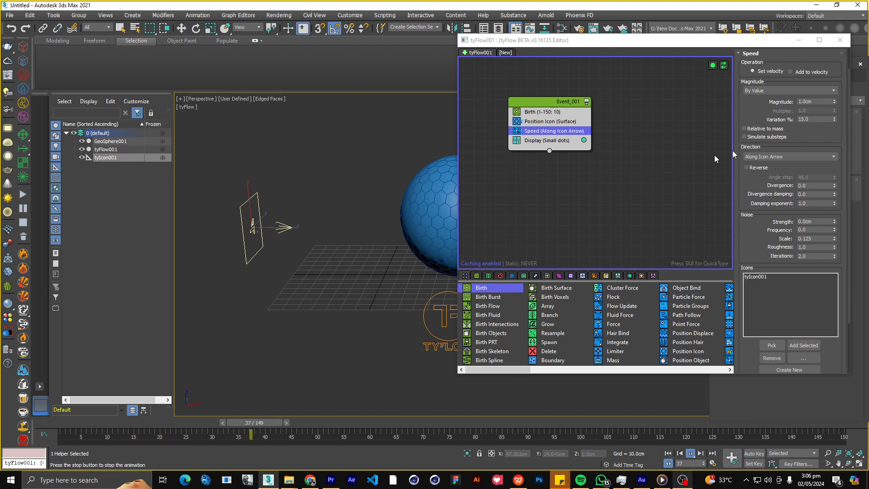
pyautogui.doubleClick(821, 103)
pyautogui.write('5')
pyautogui.press('Return')
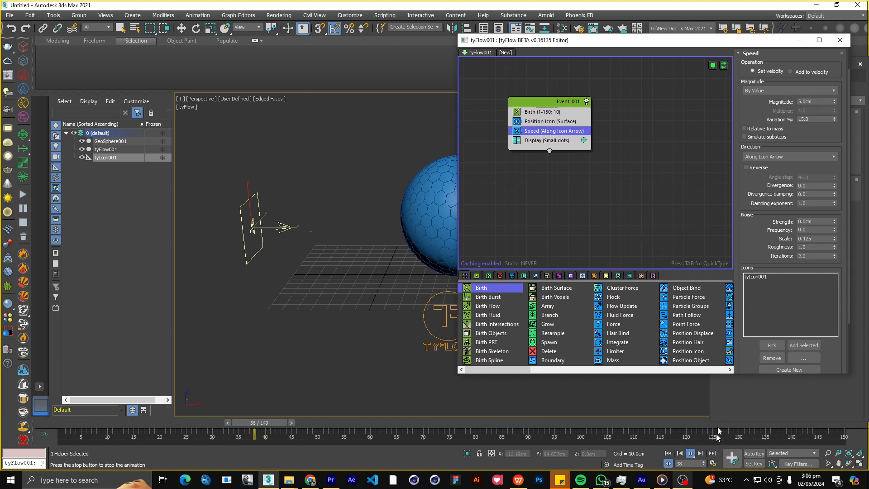
pyautogui.click(689, 453)
# Hide the hexagon-patterned sphere in the scene.
pyautogui.click(447, 223)
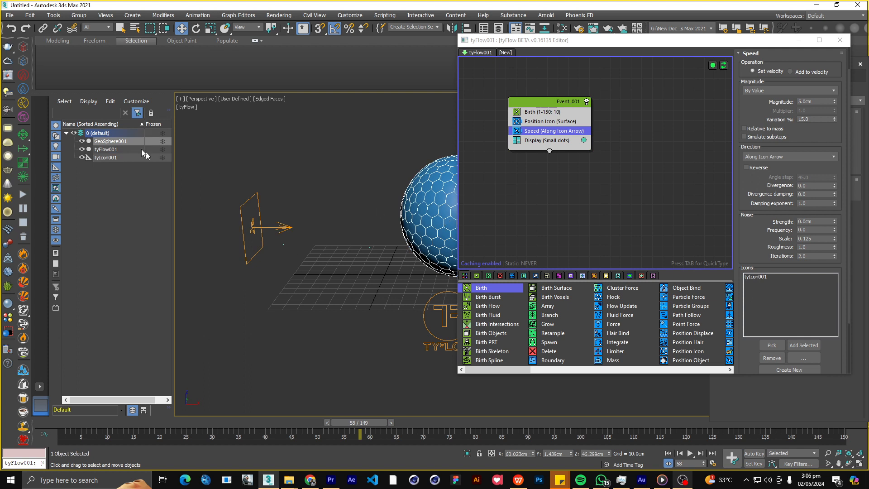
pyautogui.click(82, 143)
pyautogui.moveTo(388, 226); pyautogui.dragTo(383, 222, button='middle')
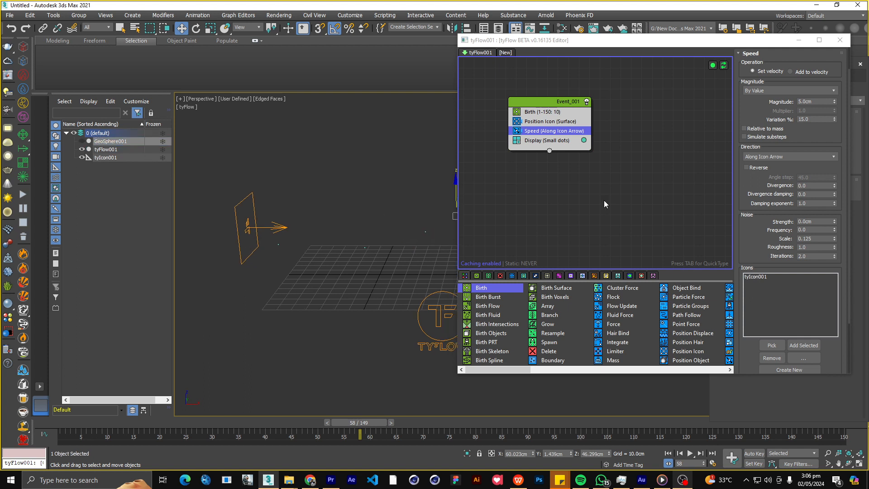
# Add a Collision operator below Speed in Event_001 and assign GeoSphere001 as its collider.
pyautogui.click(605, 203)
pyautogui.press('Tab')
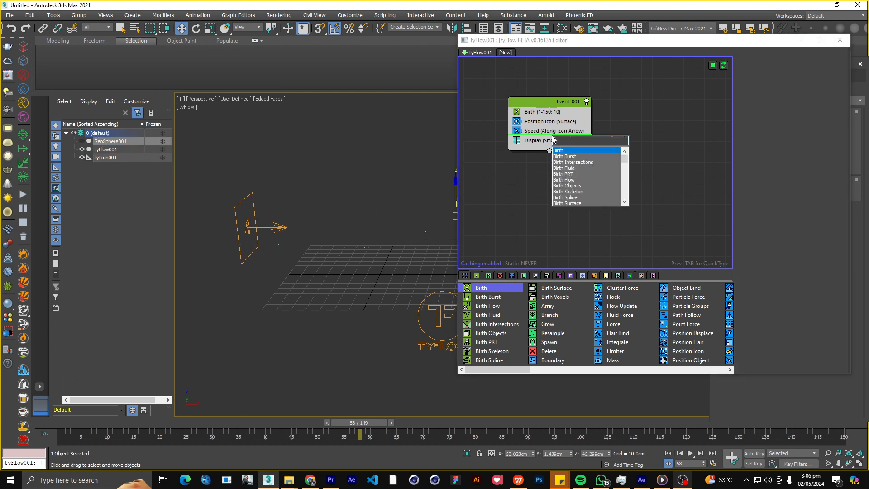
pyautogui.write('coll')
pyautogui.press('Return')
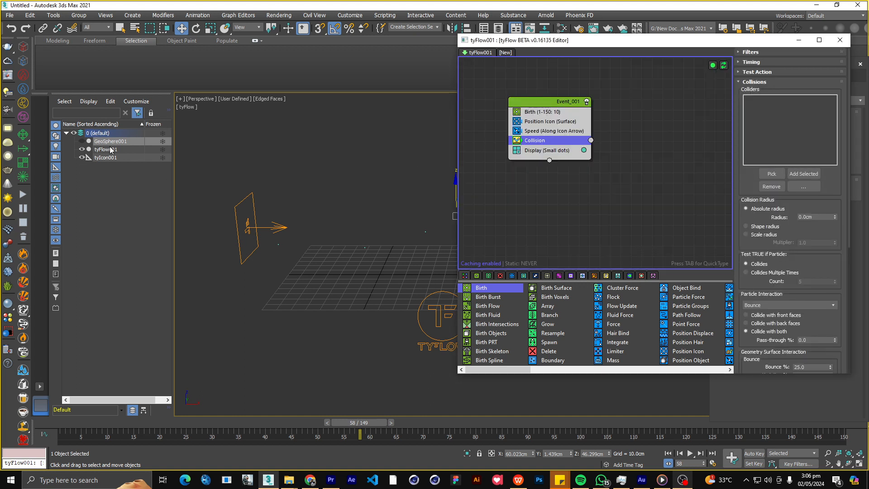
pyautogui.moveTo(110, 142); pyautogui.dragTo(783, 165)
pyautogui.click(808, 176)
# Play the simulation to check how the particles collide with the hidden sphere, and stop playback.
pyautogui.moveTo(383, 252)
pyautogui.mouseDown(button='middle')
pyautogui.moveTo(324, 258)
pyautogui.moveTo(369, 255)
pyautogui.mouseUp(button='middle')
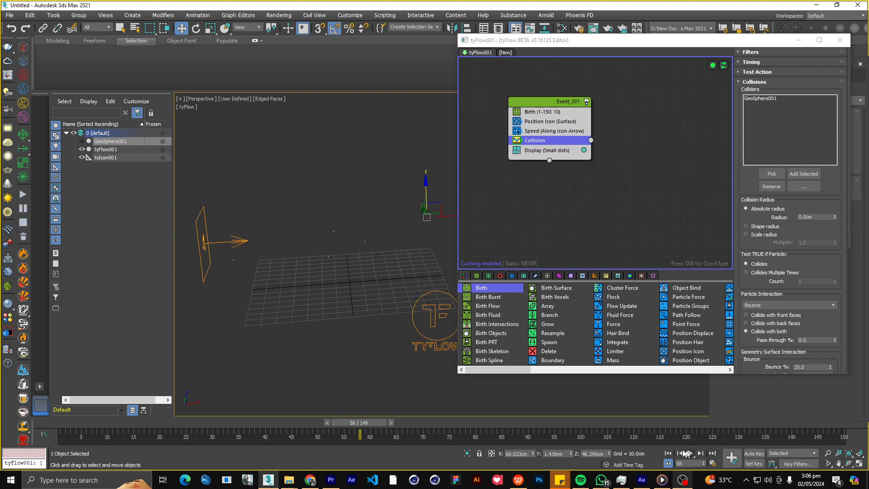
pyautogui.click(688, 453)
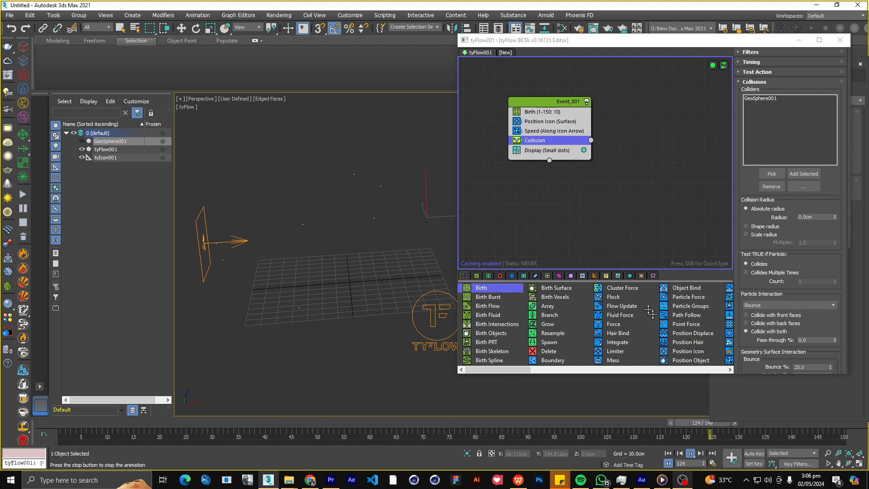
pyautogui.click(691, 454)
pyautogui.press('w')
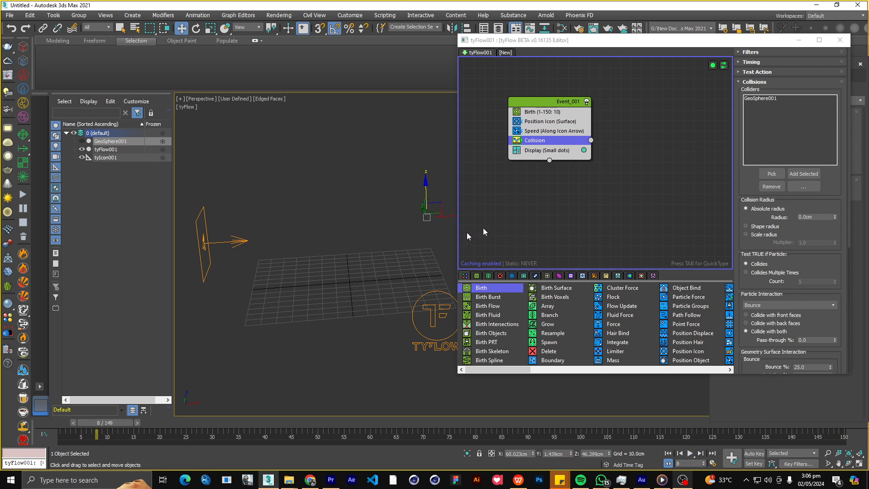
# Create a new event with a Spawn operator and wire the Collision operator's output to it.
pyautogui.click(626, 198)
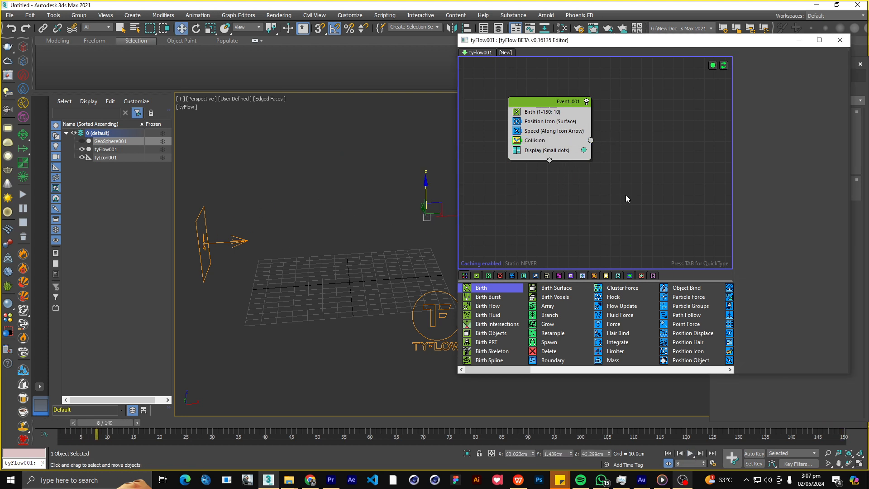
pyautogui.press('Tab')
pyautogui.write('spa')
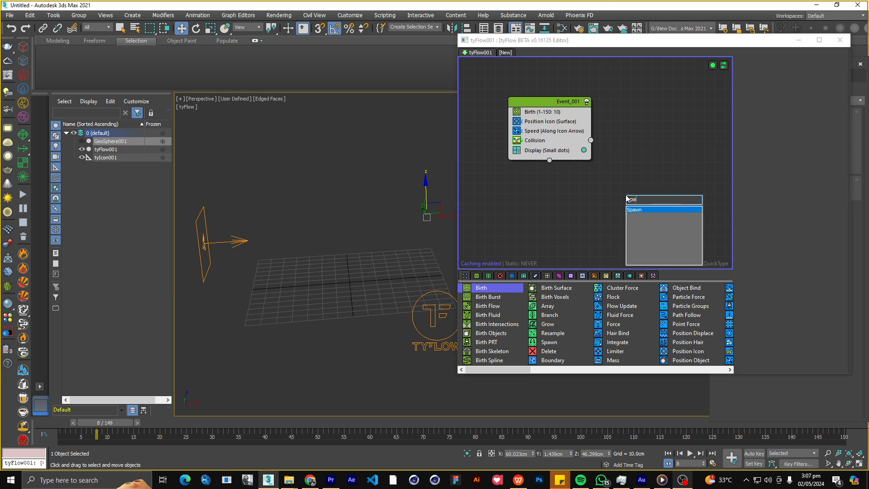
pyautogui.press('Return')
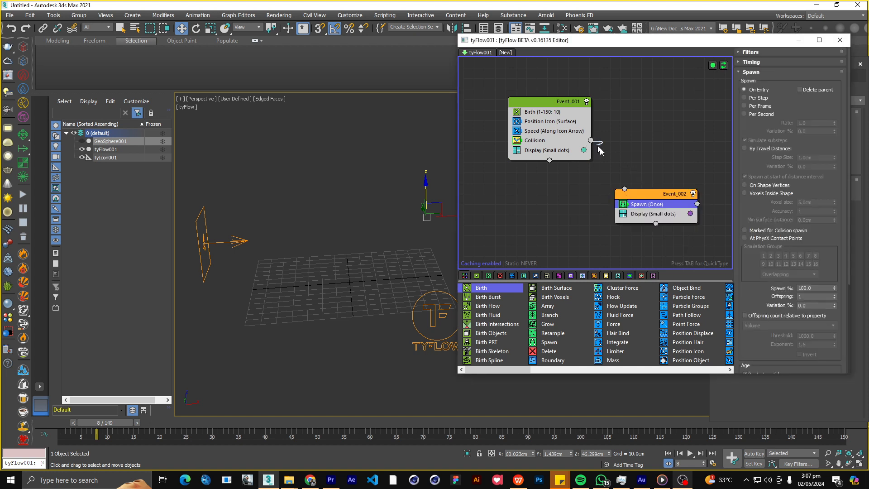
pyautogui.moveTo(638, 198); pyautogui.dragTo(646, 173)
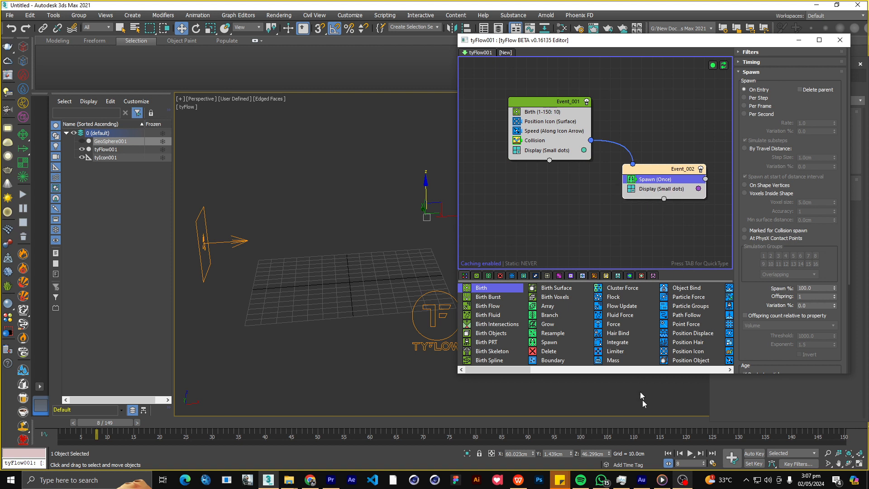
# Play the simulation from the start, enable Delete parent on the Spawn operator, and set Offspring to 500.
pyautogui.click(669, 452)
pyautogui.click(689, 453)
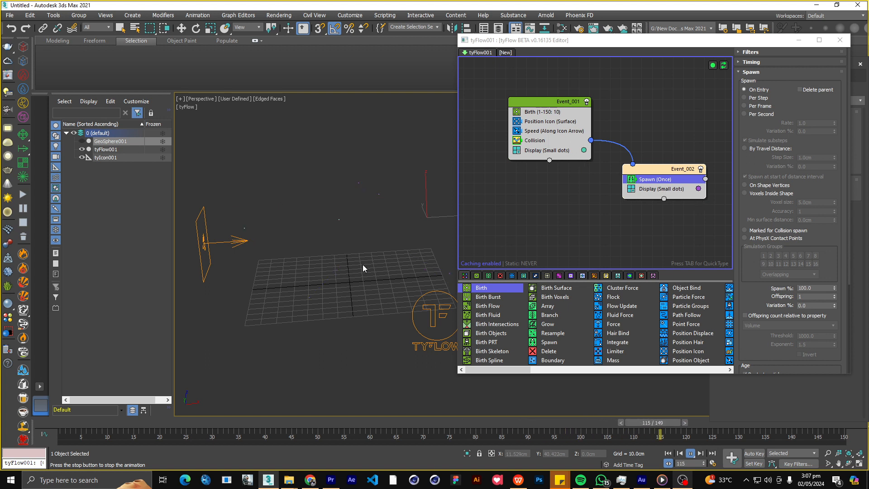
pyautogui.moveTo(569, 240); pyautogui.dragTo(545, 239, button='middle')
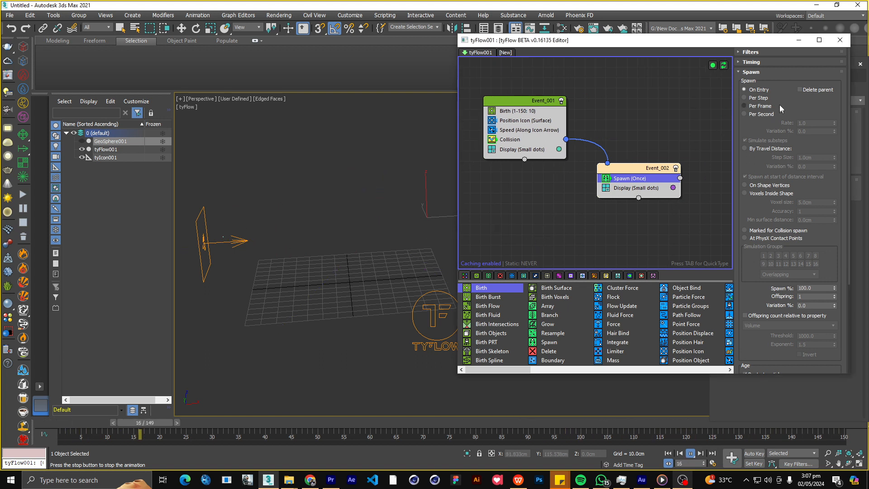
pyautogui.click(805, 90)
pyautogui.moveTo(805, 296); pyautogui.dragTo(779, 297)
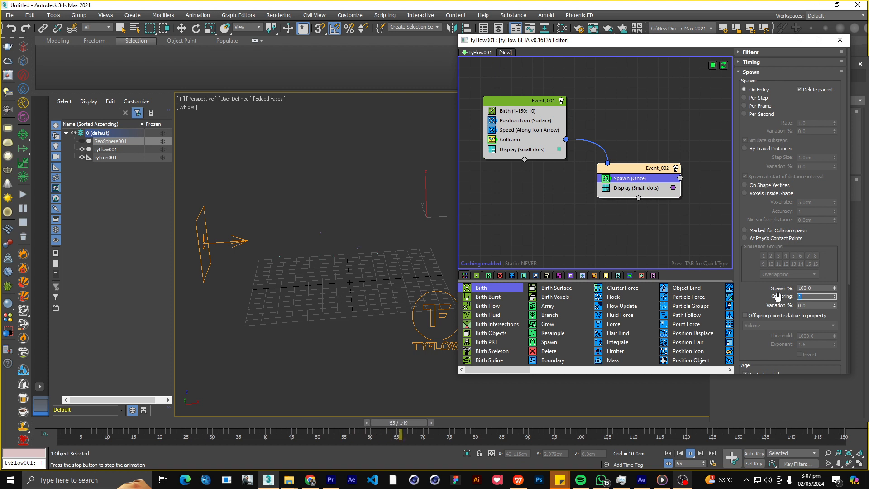
pyautogui.press('Return')
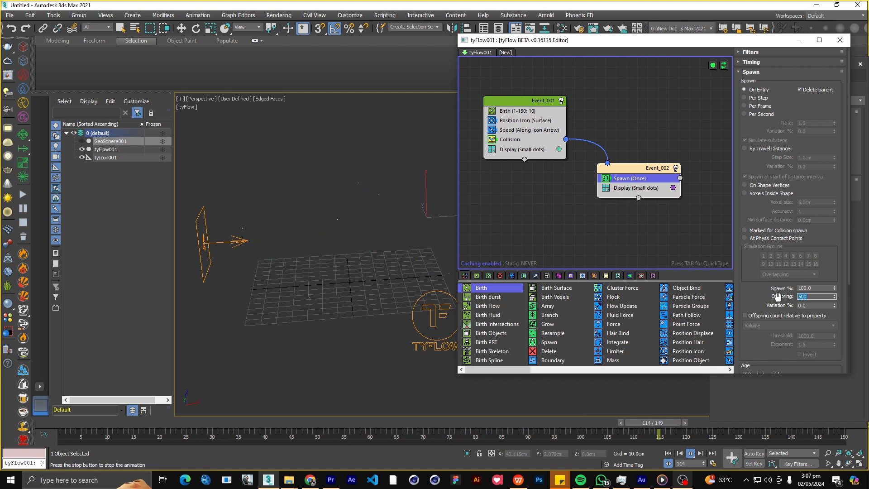
# Add a Speed operator below Spawn in Event_002 and set its direction to Inherit Previous.
pyautogui.moveTo(653, 244); pyautogui.dragTo(621, 240, button='middle')
pyautogui.moveTo(604, 180); pyautogui.dragTo(596, 190)
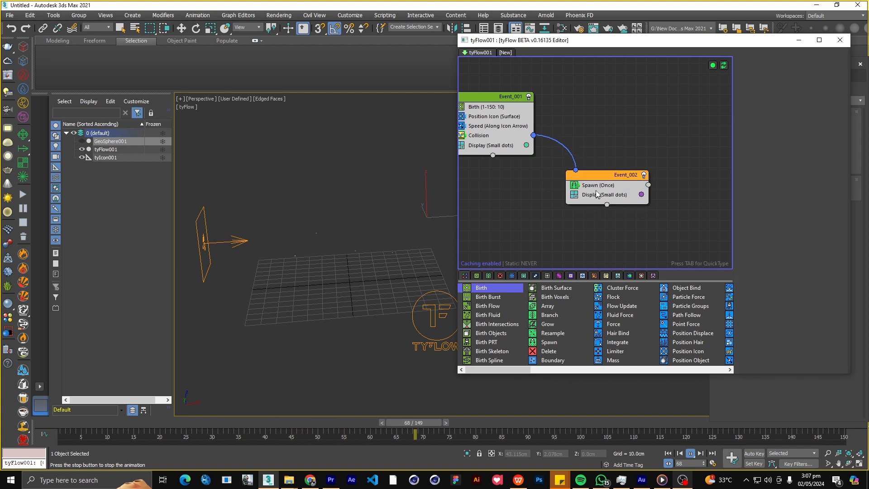
pyautogui.press('Tab')
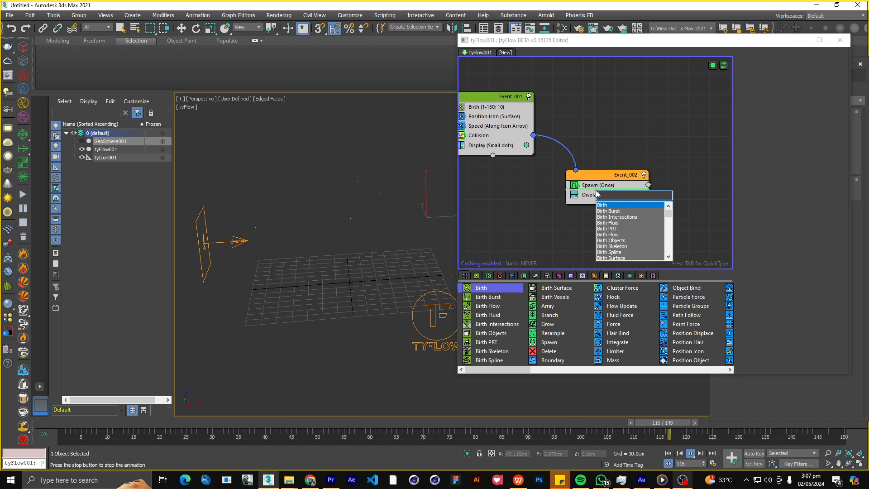
pyautogui.write('spee')
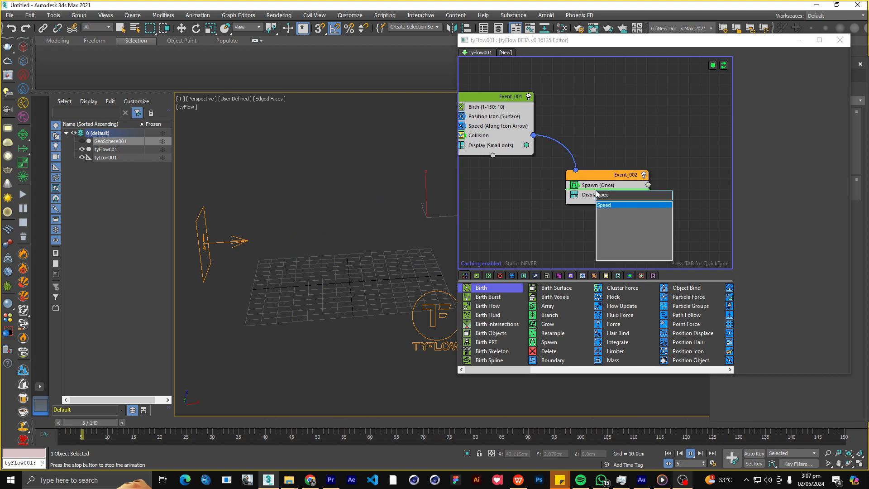
pyautogui.press('Return')
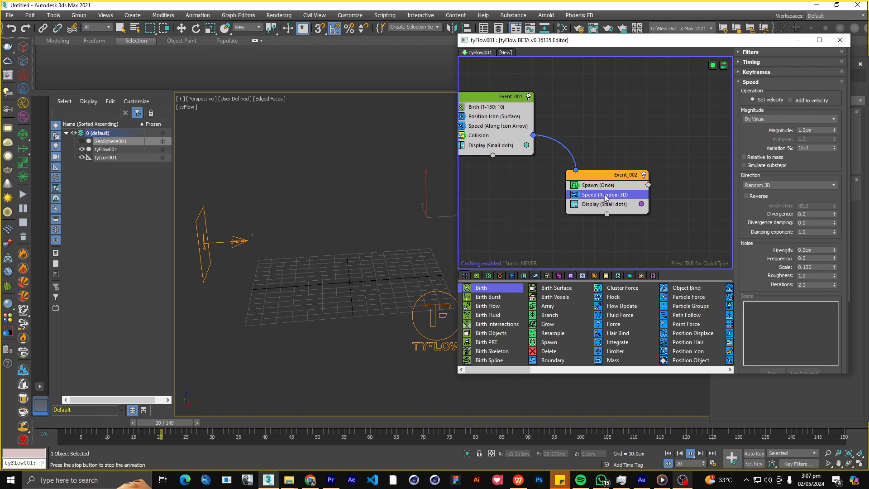
pyautogui.click(762, 183)
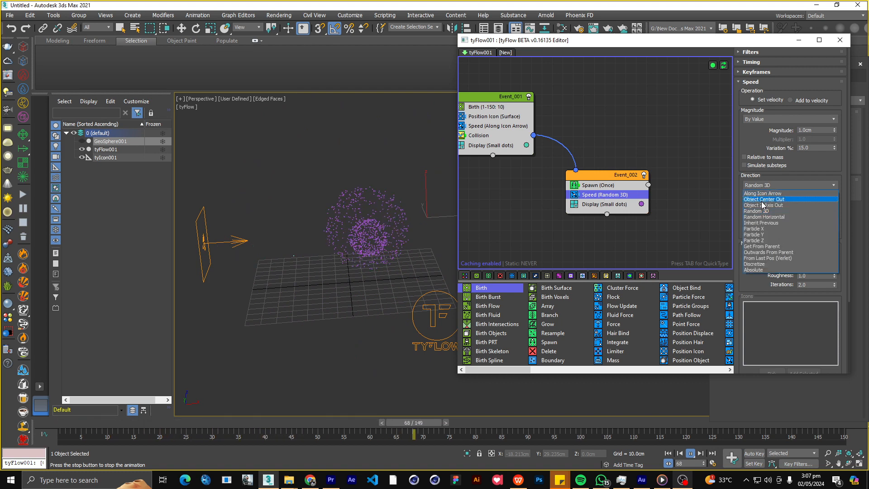
pyautogui.click(761, 223)
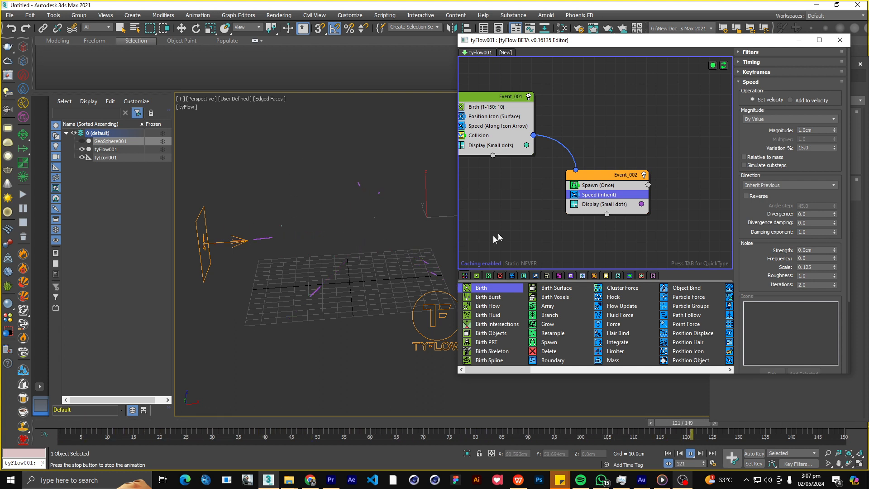
# Add an Object Bind operator below Speed in Event_002.
pyautogui.moveTo(544, 220); pyautogui.dragTo(537, 209, button='middle')
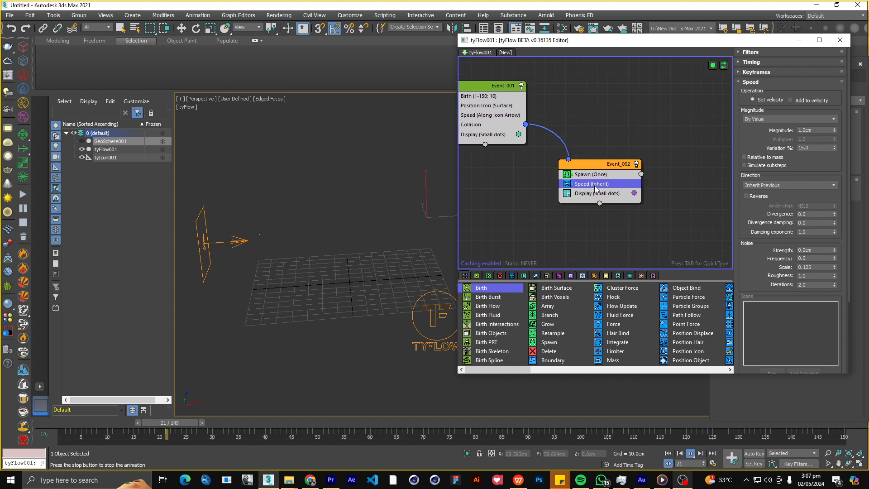
pyautogui.press('Tab')
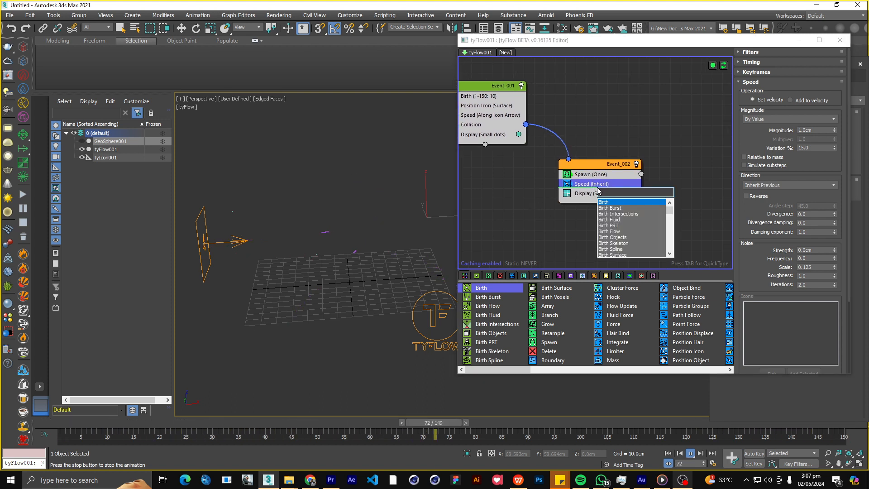
pyautogui.write('obje')
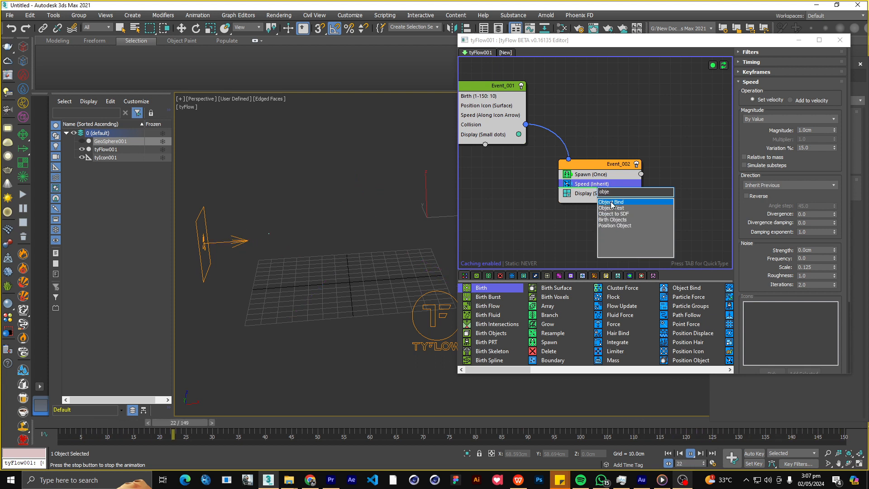
pyautogui.click(611, 202)
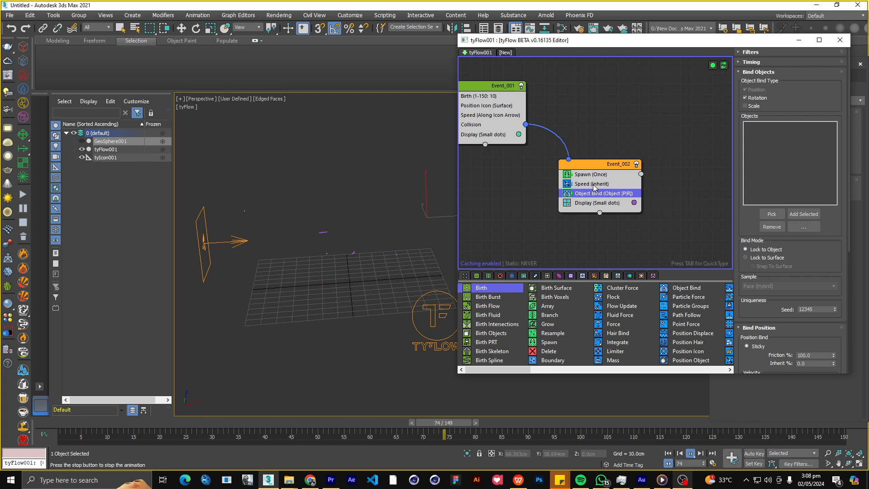
# Set the direction of Event_002's Speed operator to Random 3D.
pyautogui.click(591, 185)
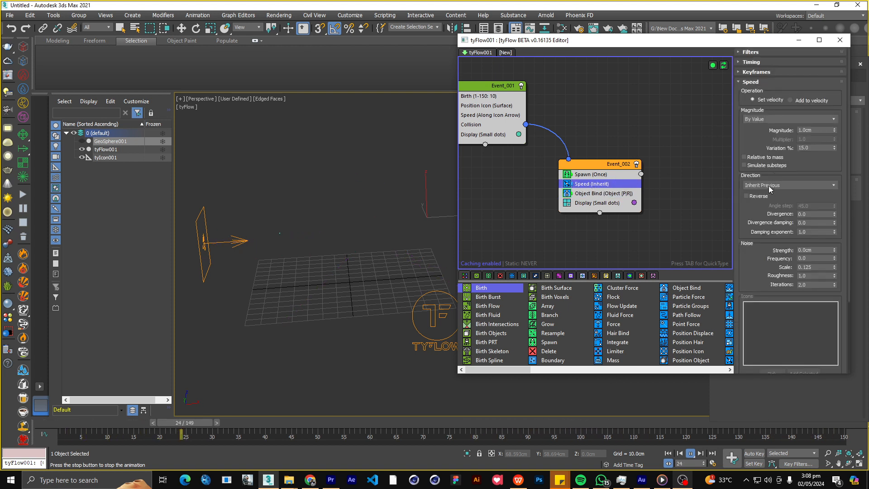
pyautogui.click(769, 185)
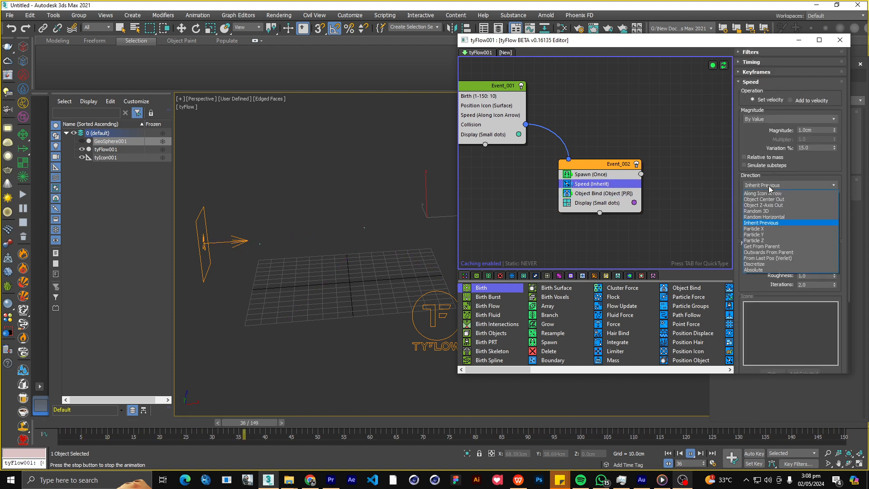
pyautogui.click(757, 211)
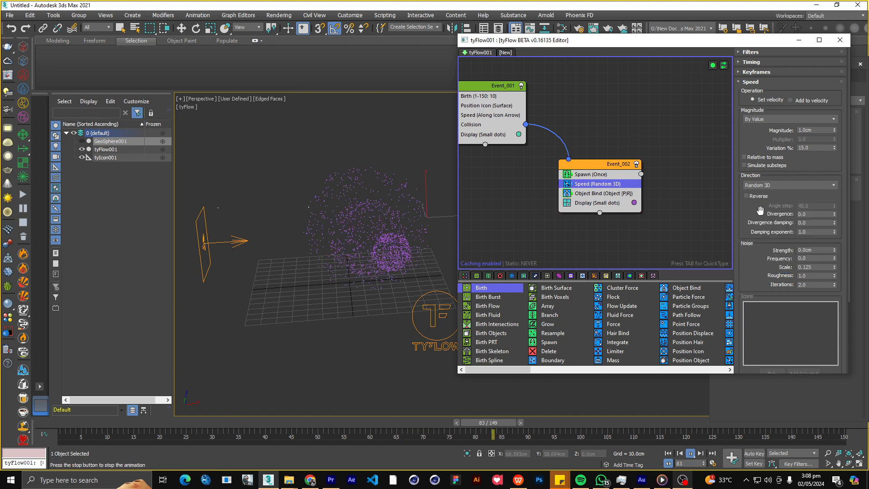
# Add GeoSphere001 to the Object Bind operator's objects and inspect the particles at the sphere.
pyautogui.click(601, 193)
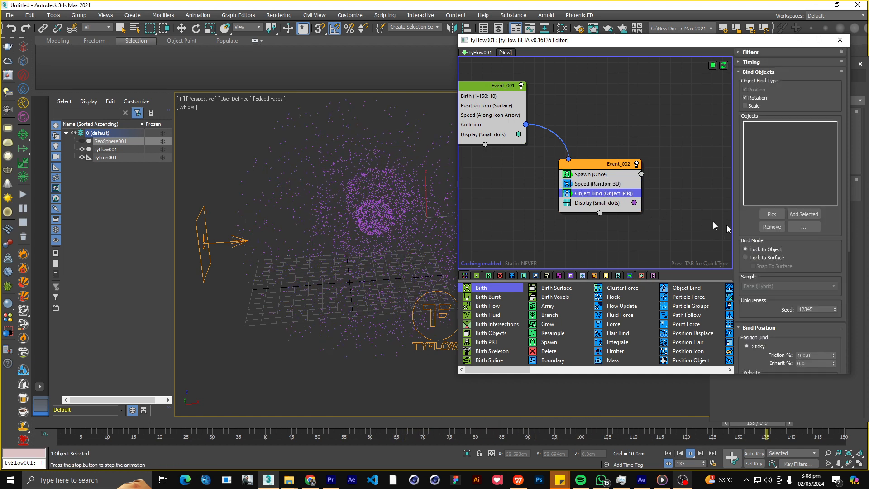
pyautogui.click(794, 214)
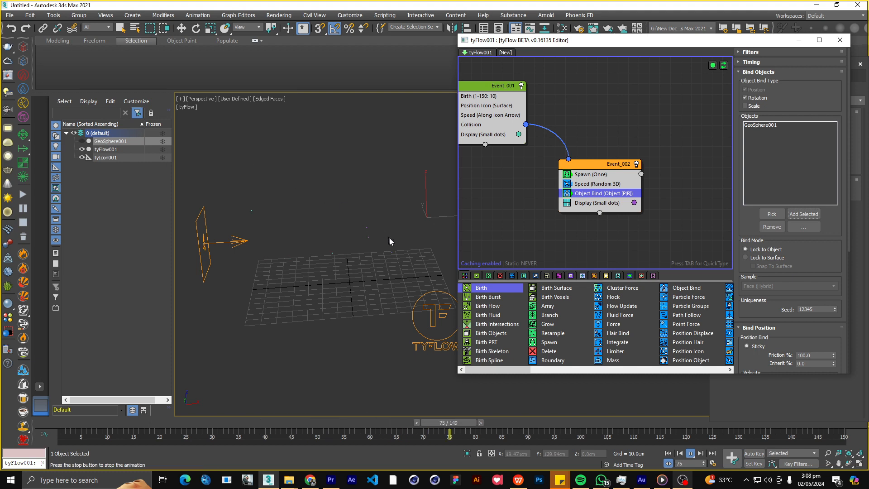
pyautogui.scroll(3, 371, 208)
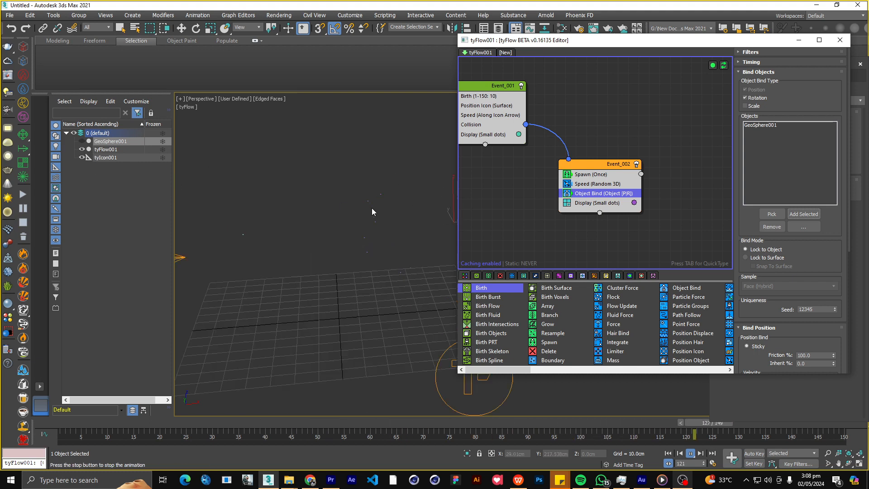
pyautogui.scroll(5, 372, 216)
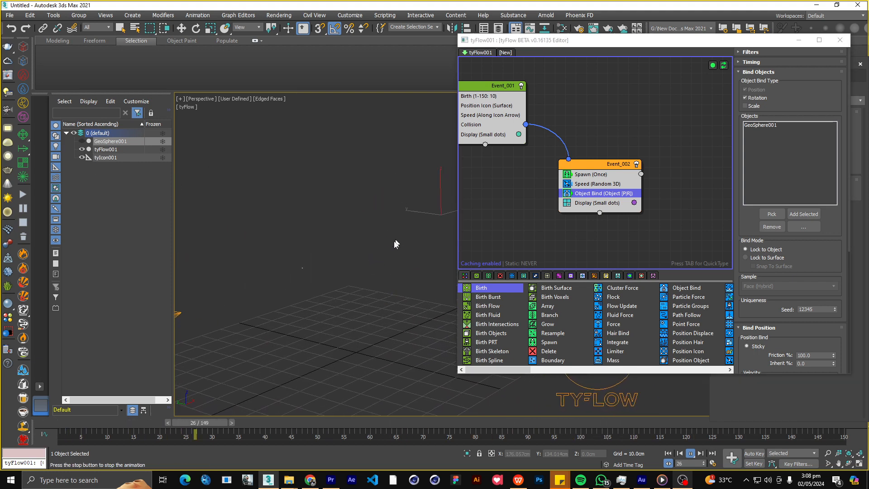
pyautogui.moveTo(380, 253); pyautogui.dragTo(359, 241, button='middle')
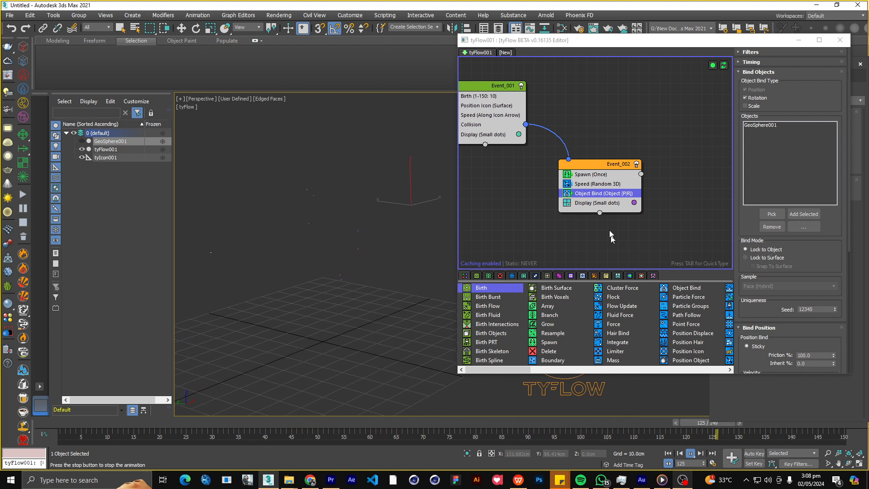
# Set the Object Bind mode to Lock to Surface with 2% friction and view the spreading particles from the side.
pyautogui.scroll(-1, 786, 252)
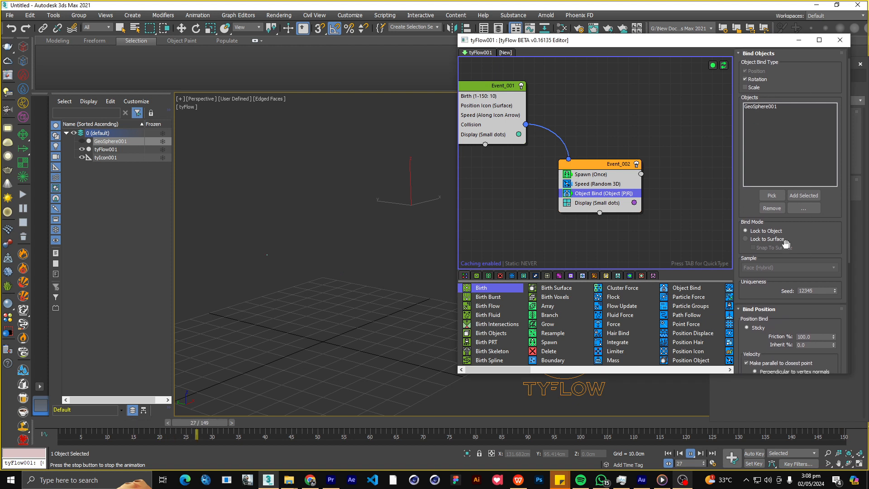
pyautogui.click(751, 238)
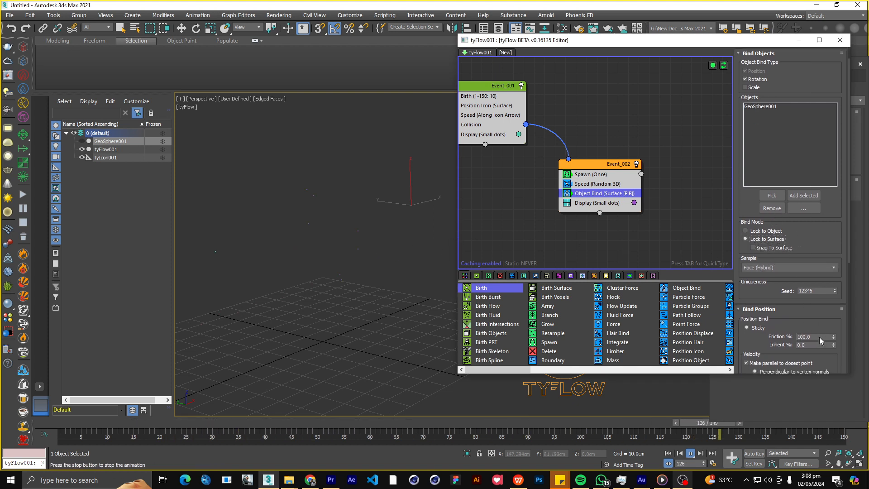
pyautogui.moveTo(819, 337); pyautogui.dragTo(759, 342)
pyautogui.write('2')
pyautogui.press('Return')
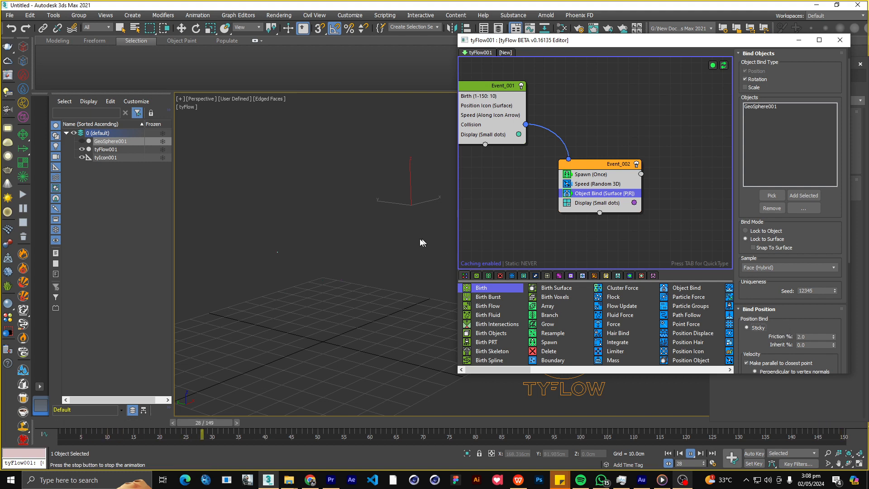
pyautogui.keyDown('alt'); pyautogui.moveTo(344, 225); pyautogui.dragTo(329, 245, button='middle'); pyautogui.keyUp('alt')
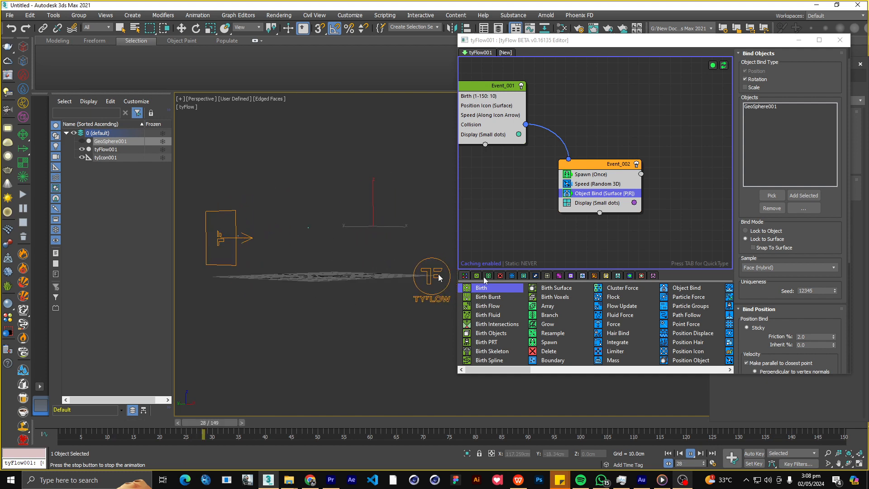
# Set the magnitude of Event_002's Speed operator to 0.5 cm and inspect the spreading particles from another angle.
pyautogui.click(591, 185)
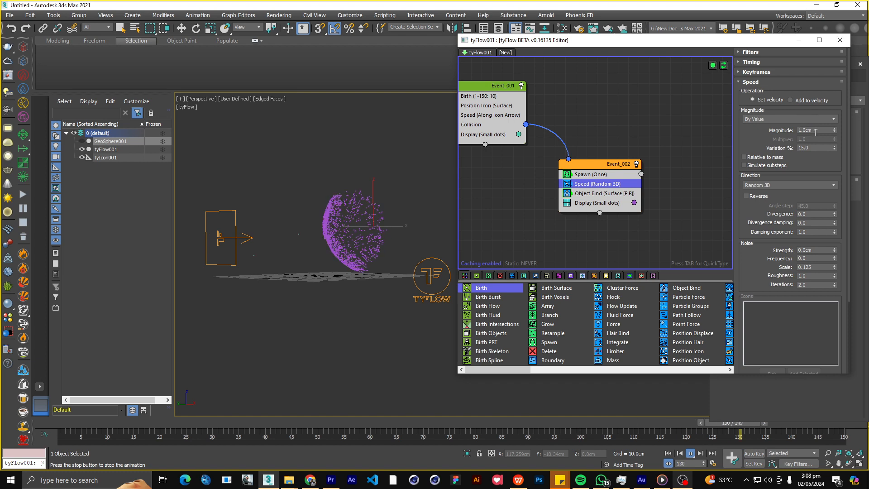
pyautogui.write('0.5')
pyautogui.press('Return')
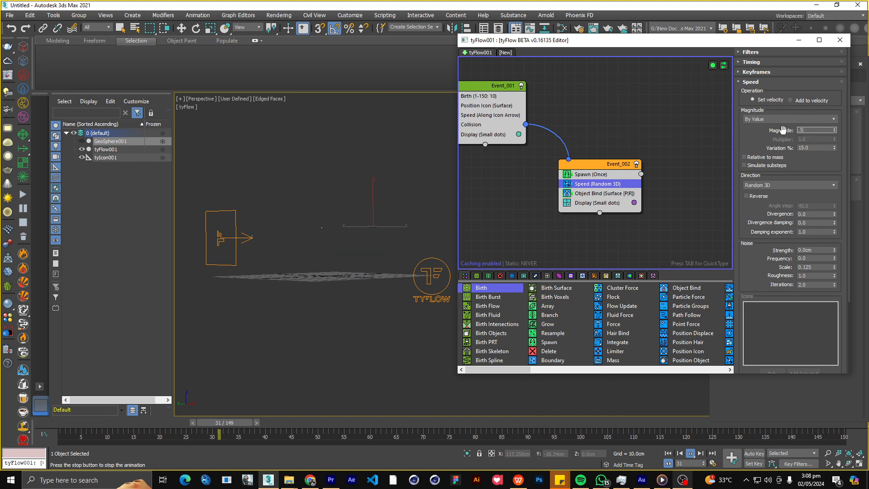
pyautogui.keyDown('alt'); pyautogui.moveTo(333, 224); pyautogui.dragTo(347, 243, button='middle'); pyautogui.keyUp('alt')
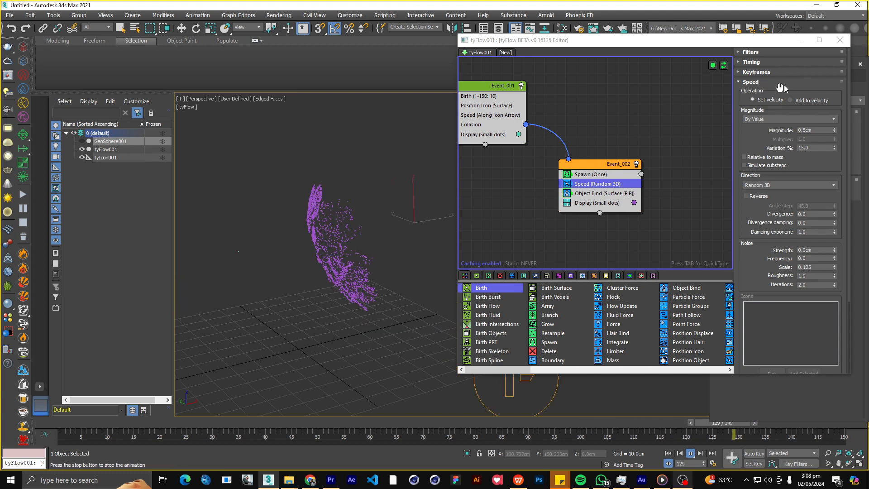
# Set the type of Event_002's Display operator to Pixels.
pyautogui.click(598, 203)
pyautogui.click(764, 72)
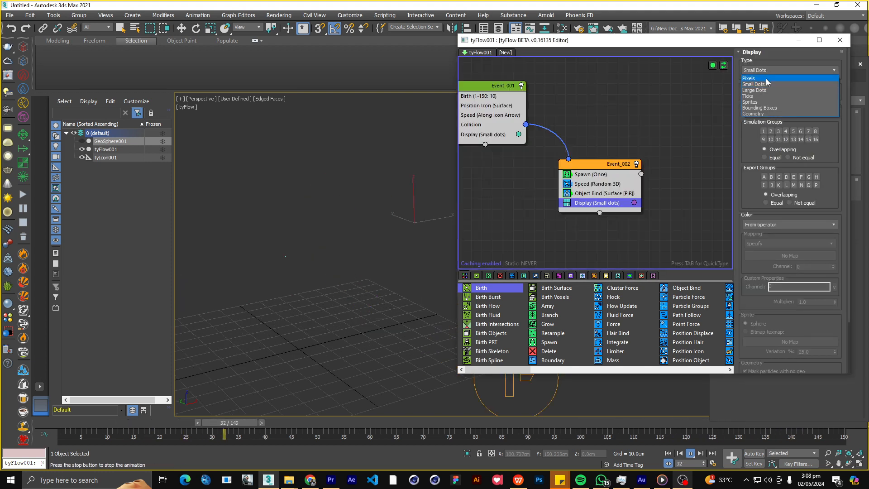
pyautogui.click(765, 78)
pyautogui.scroll(2, 351, 239)
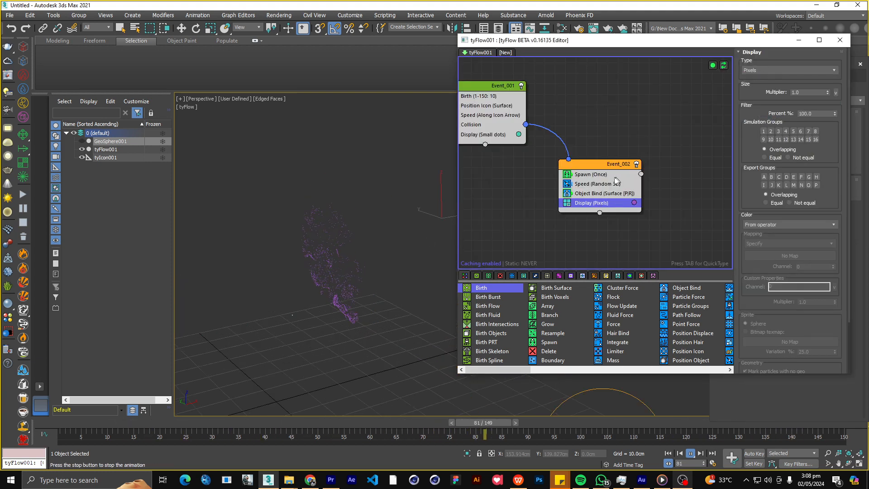
# Set the offspring of Event_002's Spawn operator to 10000.
pyautogui.click(598, 184)
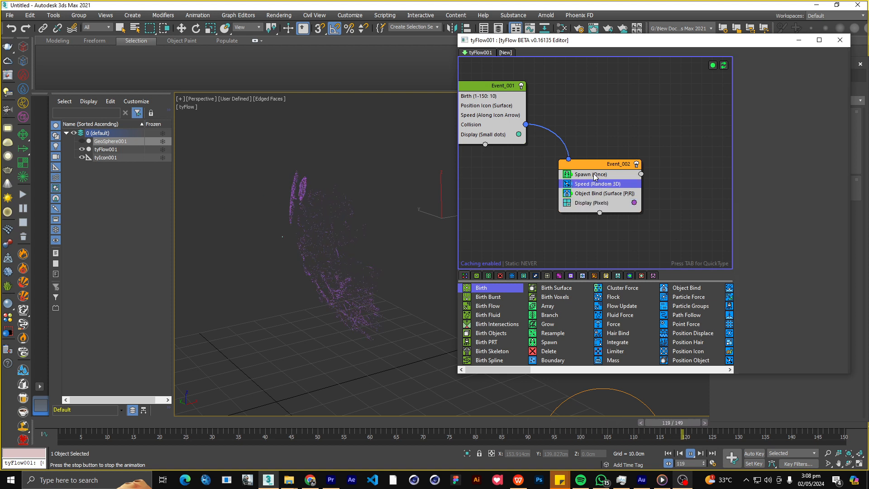
pyautogui.click(596, 174)
pyautogui.moveTo(760, 297); pyautogui.dragTo(803, 277)
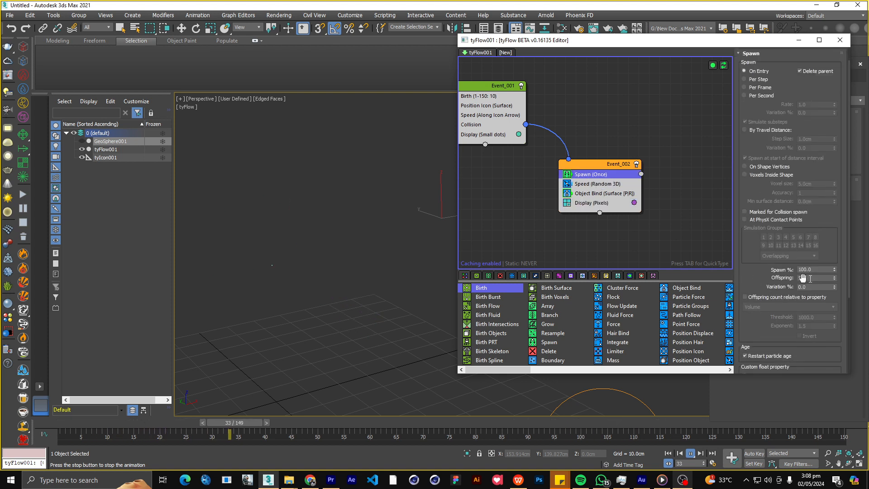
pyautogui.doubleClick(812, 278)
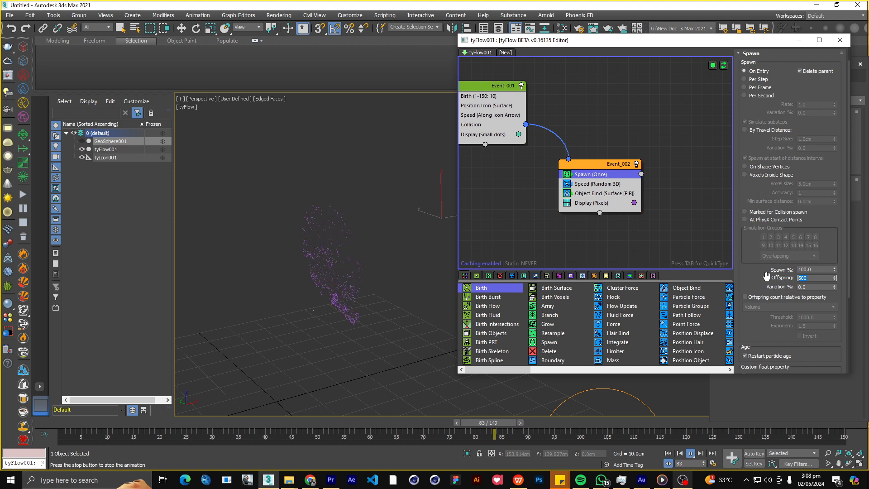
pyautogui.write('10')
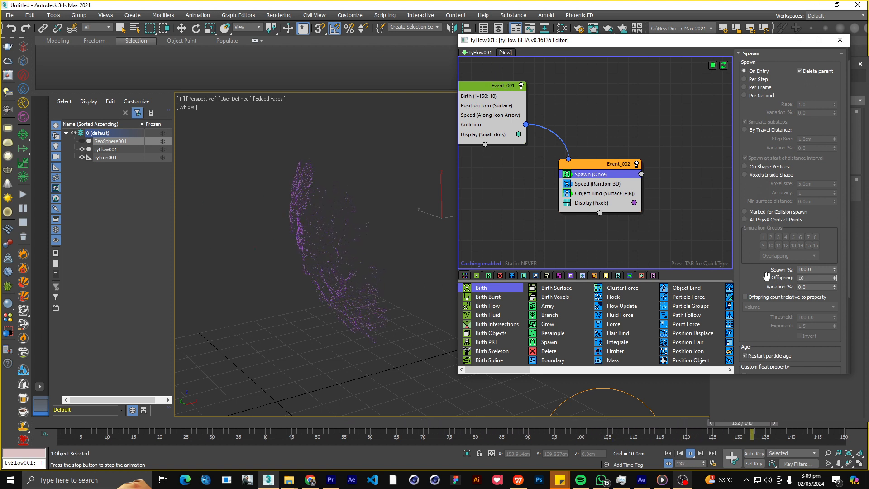
pyautogui.write('000')
pyautogui.press('Return')
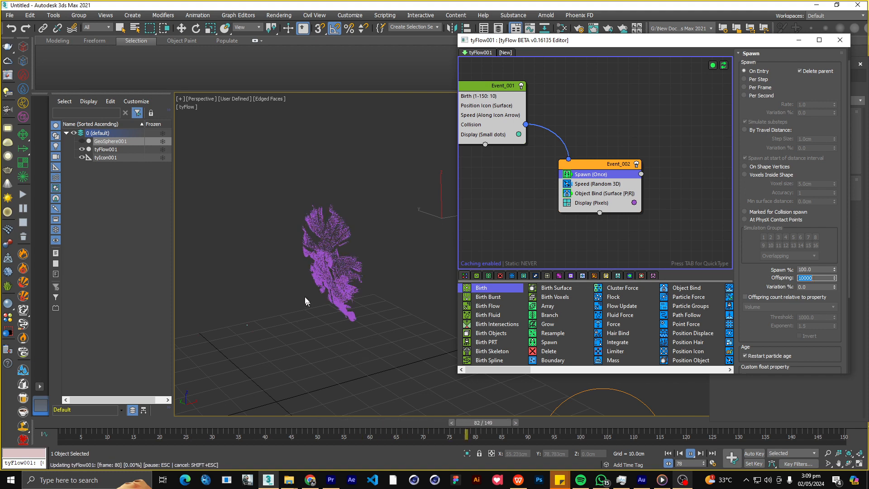
# Add a Force operator between Spawn and Speed in Event_002.
pyautogui.moveTo(565, 242); pyautogui.dragTo(558, 230, button='middle')
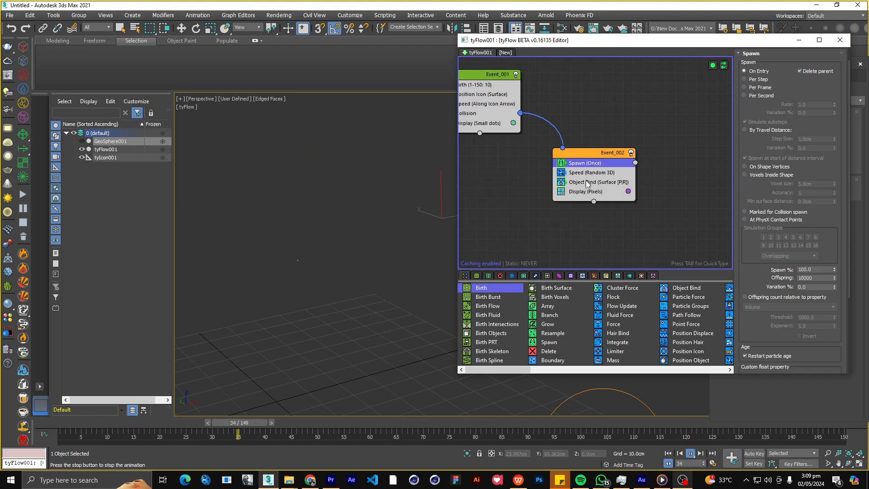
pyautogui.press('Tab')
pyautogui.write('force')
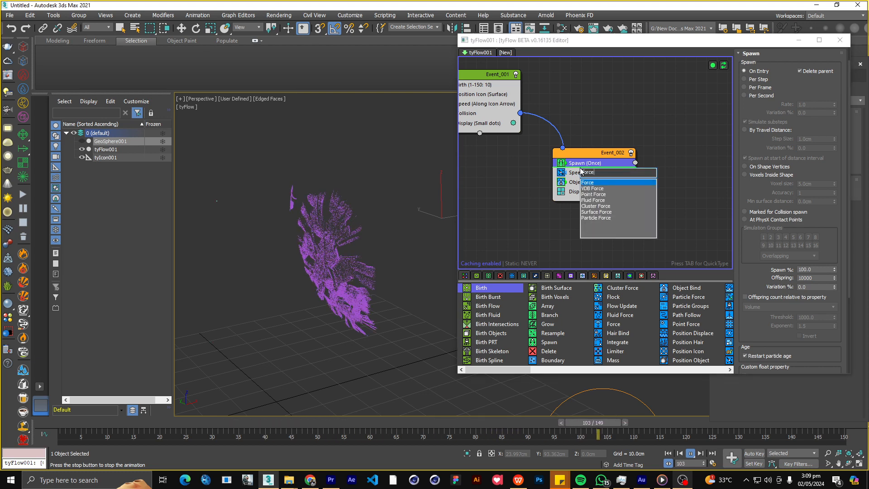
pyautogui.press('Return')
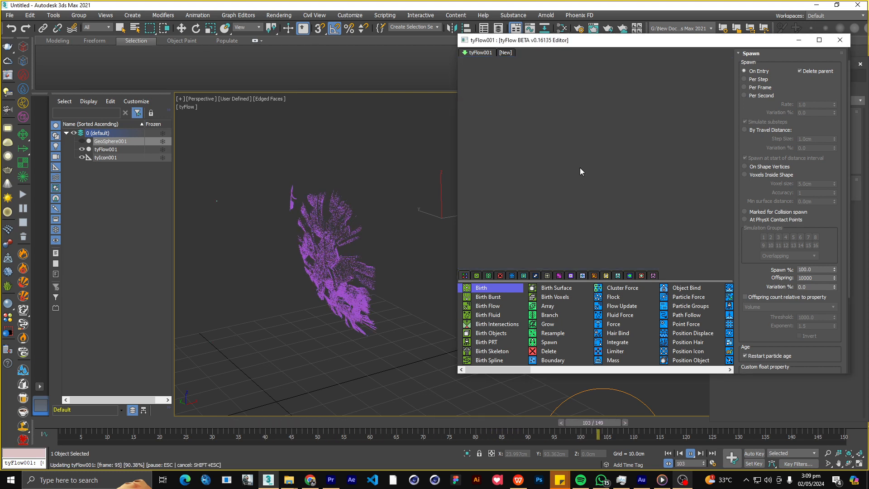
# Give the Force operator's built-in noise layer 1 Perlin noise with a strength of 0.25 cm.
pyautogui.scroll(-1, 770, 262)
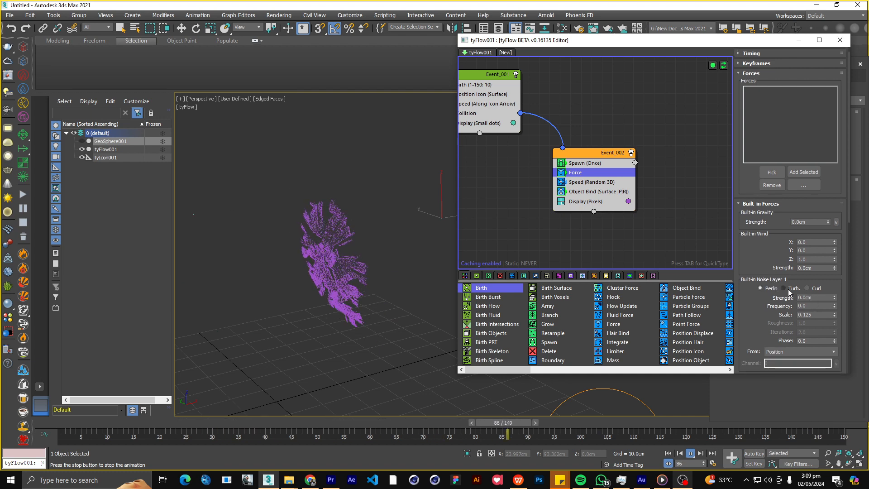
pyautogui.click(785, 288)
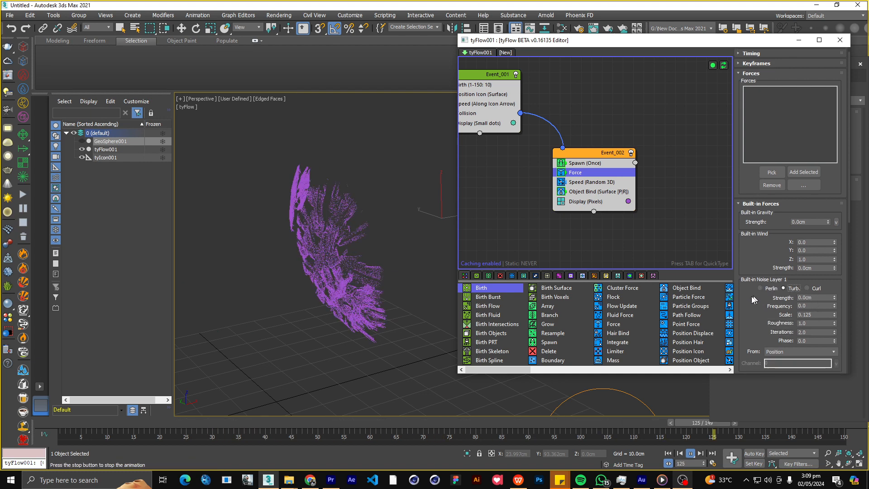
pyautogui.click(760, 289)
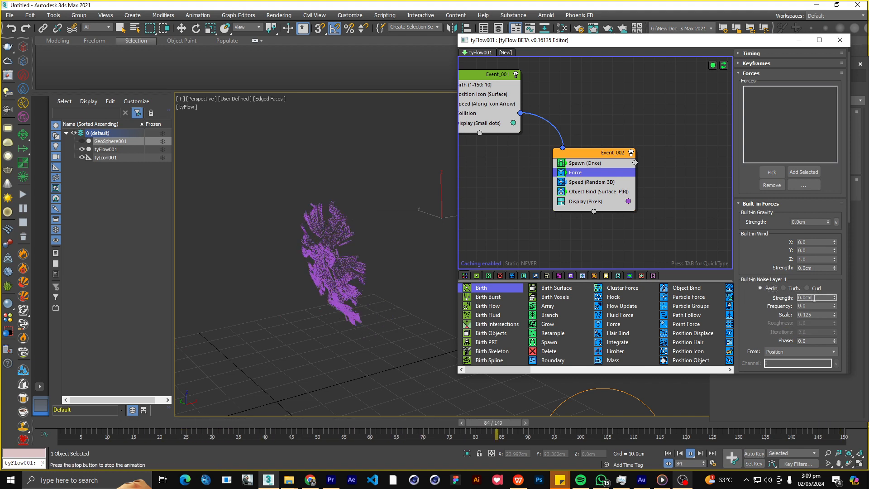
pyautogui.write('0.25')
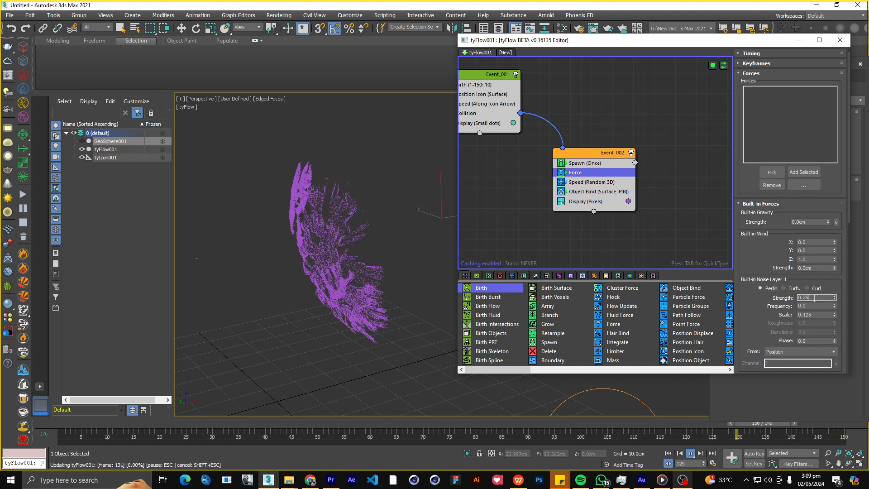
pyautogui.press('Return')
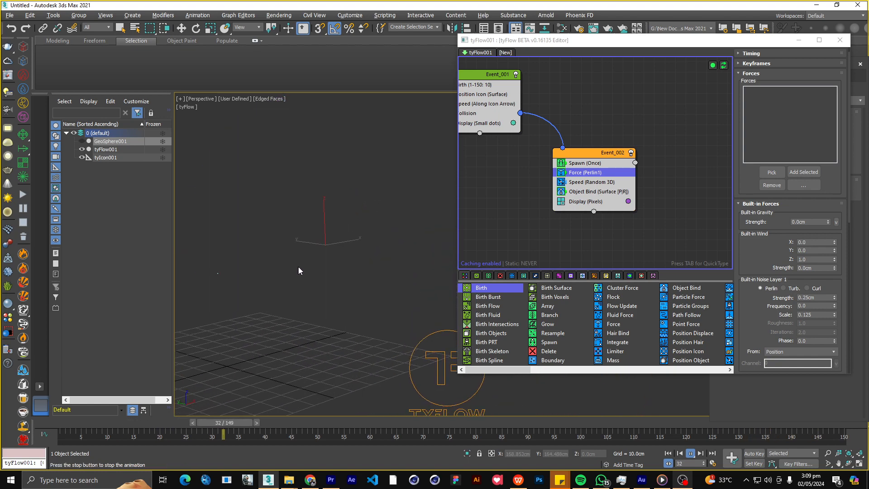
# Compare Turb and Perlin for the Force operator's noise layer 1, choose Turb, and return to the start of the timeline.
pyautogui.click(785, 289)
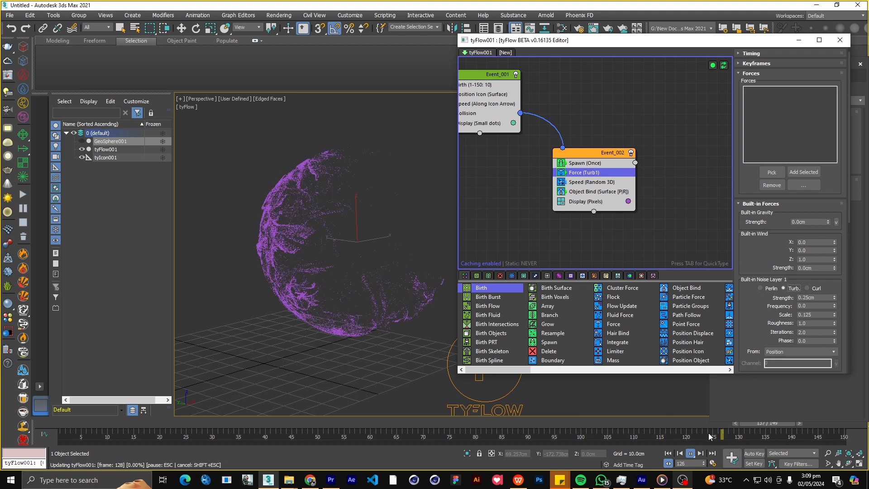
pyautogui.click(760, 288)
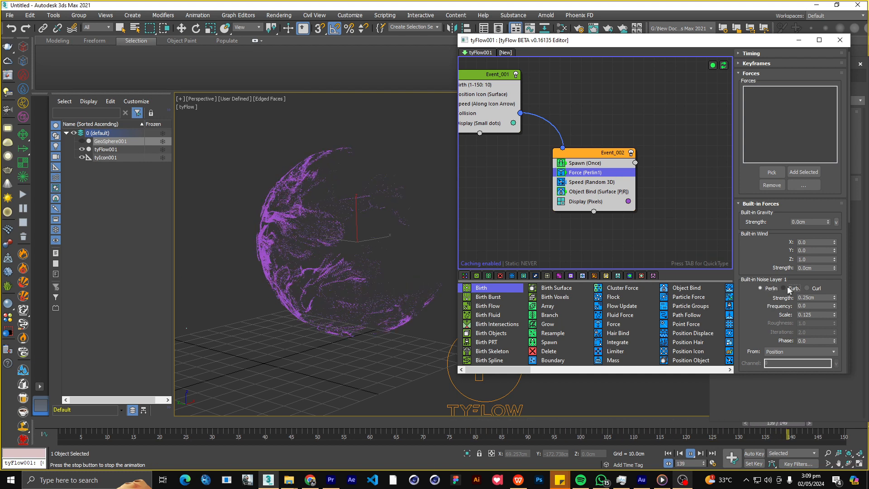
pyautogui.click(784, 289)
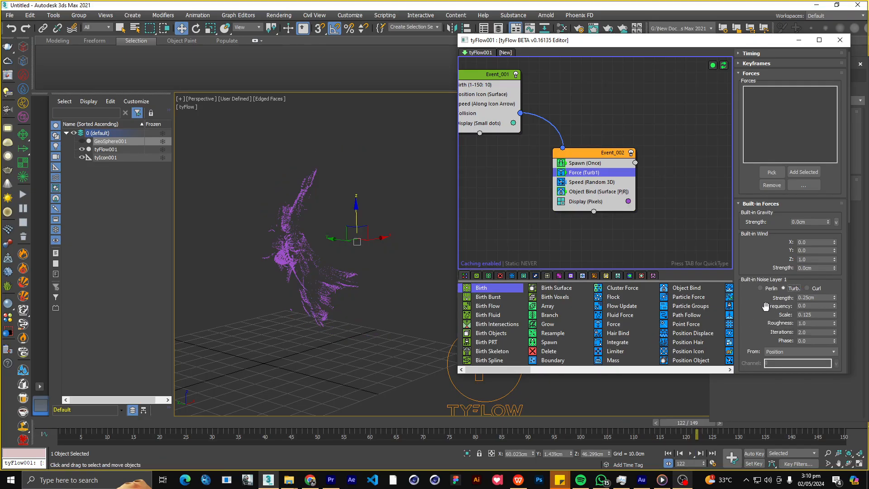
pyautogui.moveTo(765, 307); pyautogui.dragTo(762, 293)
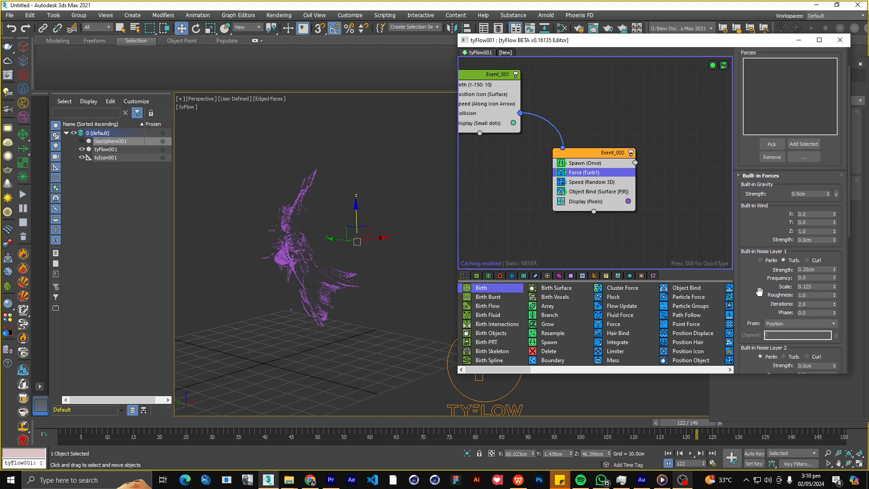
pyautogui.click(668, 453)
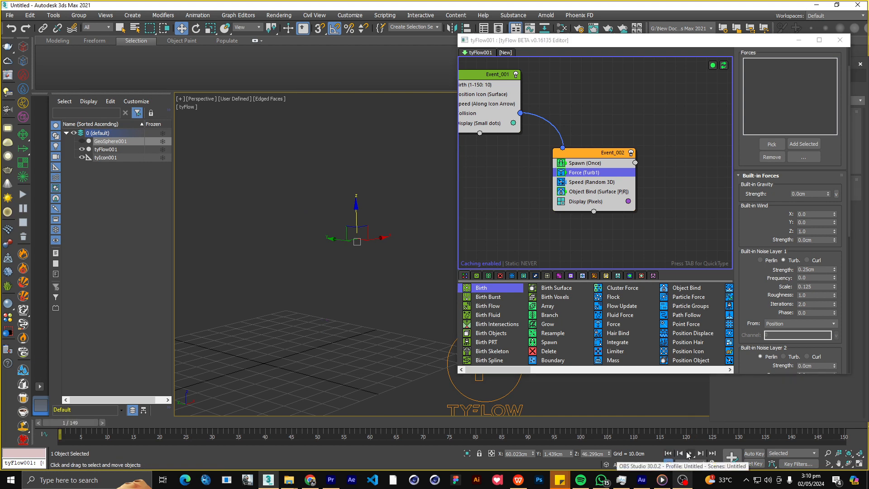
# Add a Time Test operator between Object Bind and Display in Event_002.
pyautogui.moveTo(592, 230); pyautogui.dragTo(552, 208, button='middle')
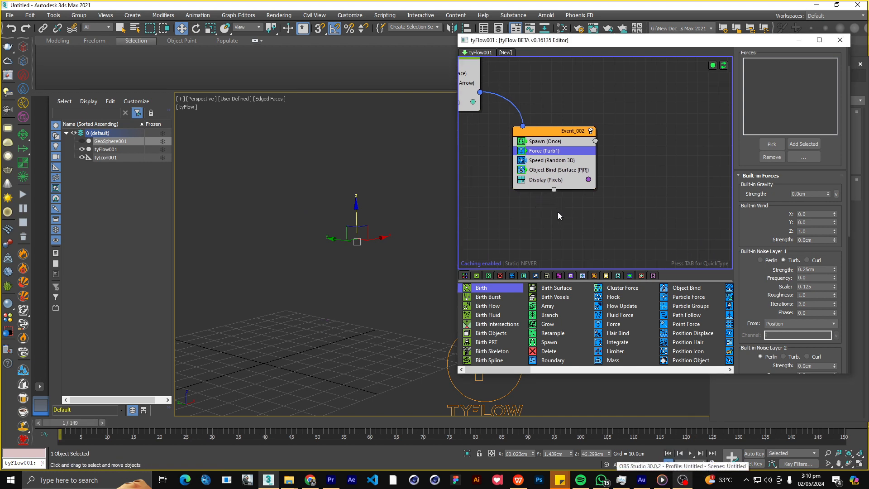
pyautogui.scroll(1, 553, 203)
pyautogui.press('Tab')
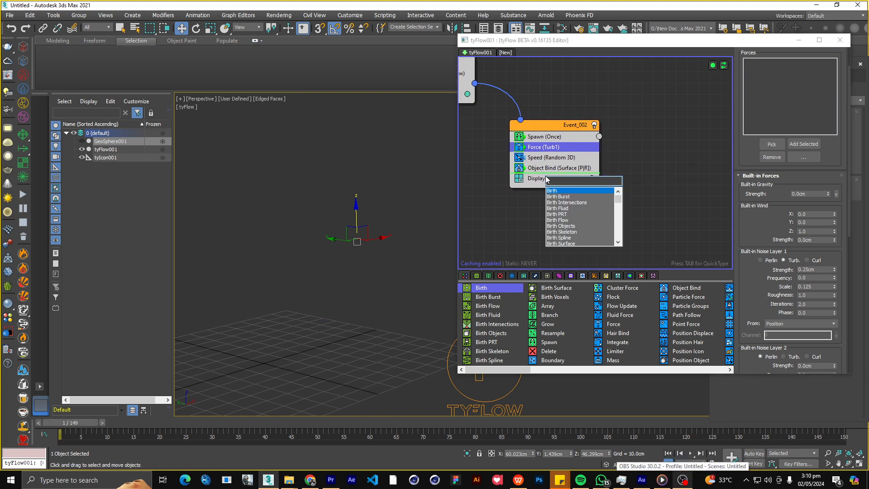
pyautogui.write('time')
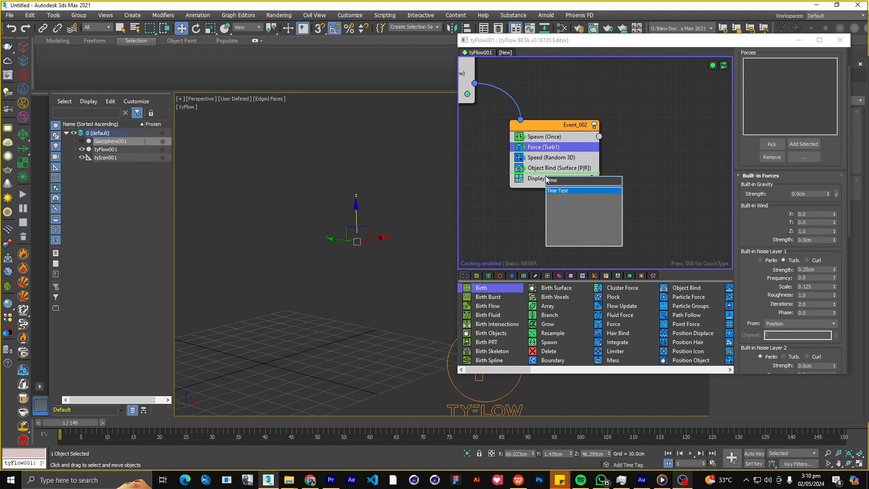
pyautogui.press('Return')
pyautogui.click(628, 195)
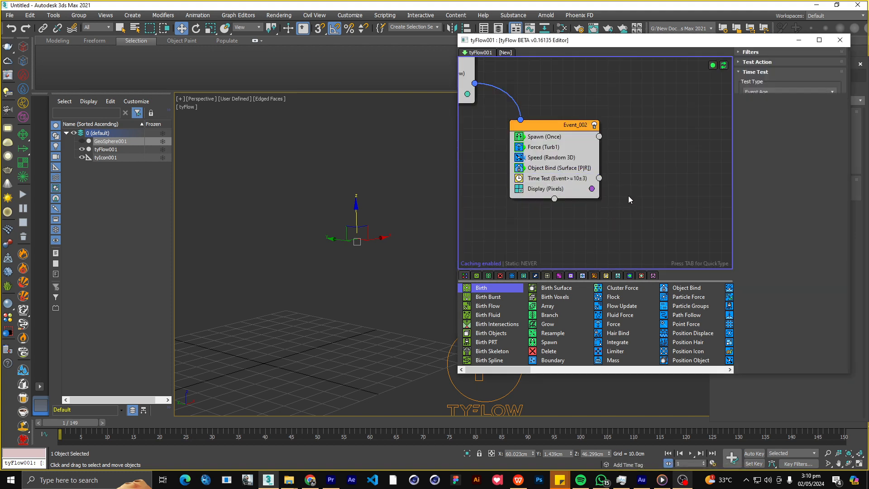
# Create a new event with a Delete operator beside Event_002 and connect the Time Test output to it.
pyautogui.click(499, 275)
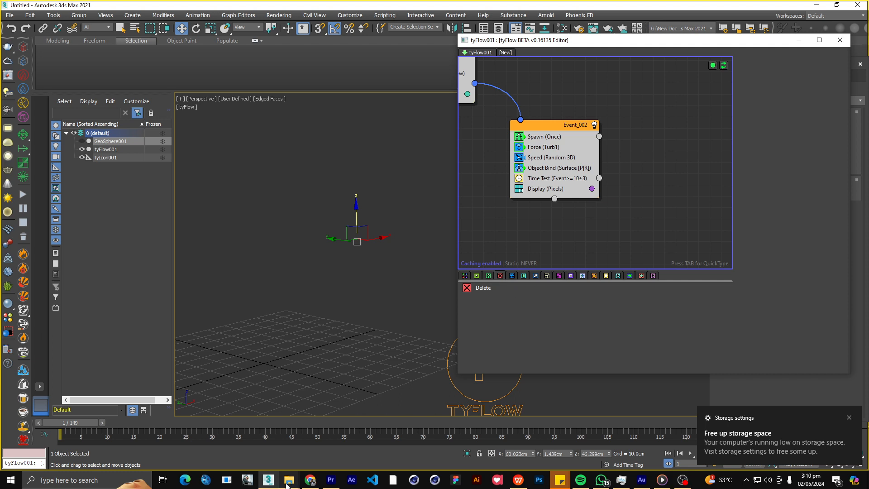
pyautogui.click(557, 179)
pyautogui.moveTo(598, 201); pyautogui.dragTo(585, 192, button='middle')
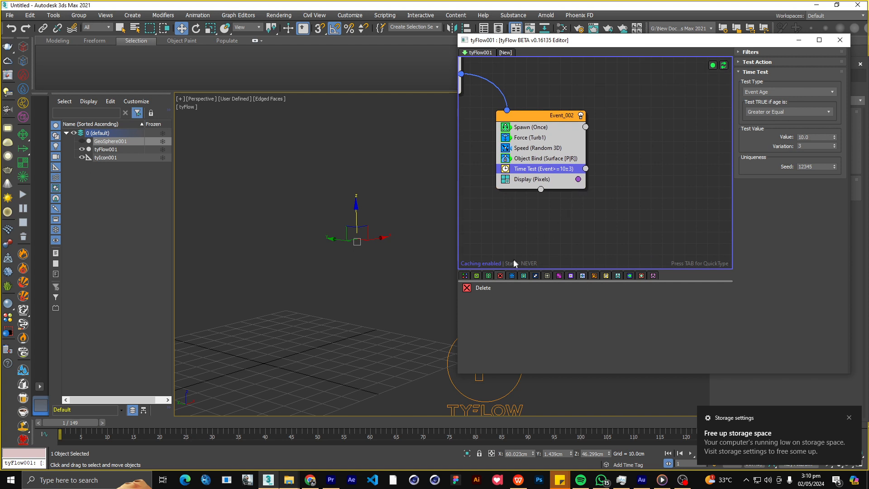
pyautogui.moveTo(476, 290); pyautogui.dragTo(479, 287)
pyautogui.moveTo(661, 159); pyautogui.dragTo(675, 176)
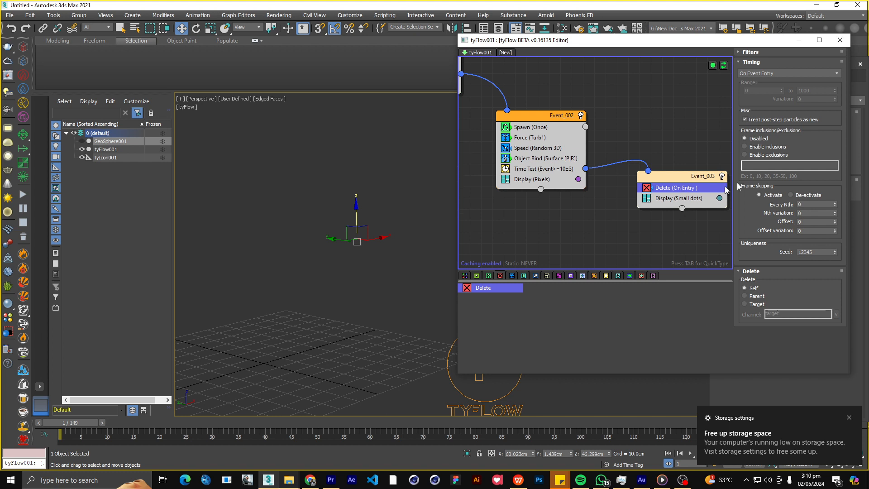
# Set the Time Test value to 45 and play the simulation to inspect the particles being deleted.
pyautogui.click(548, 168)
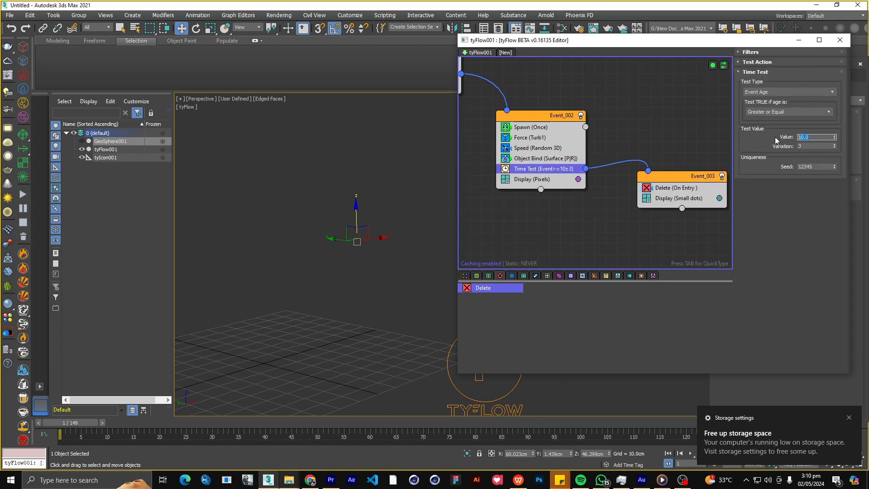
pyautogui.write('45')
pyautogui.press('Return')
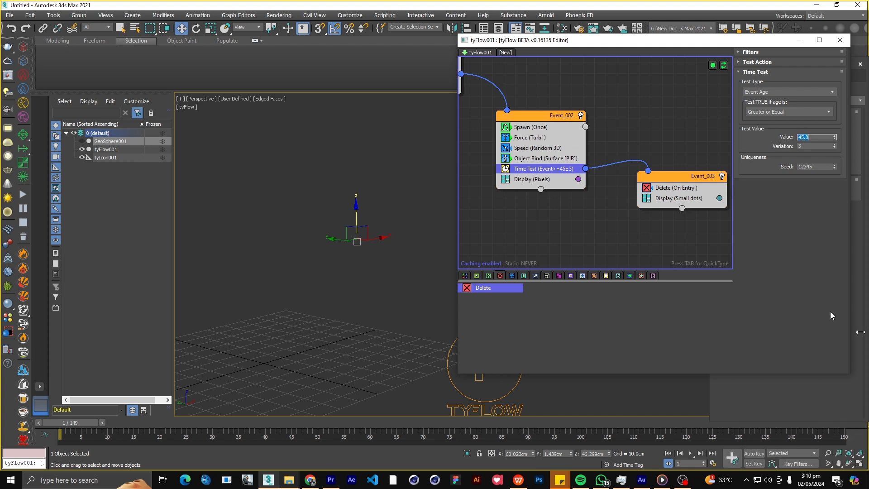
pyautogui.click(690, 453)
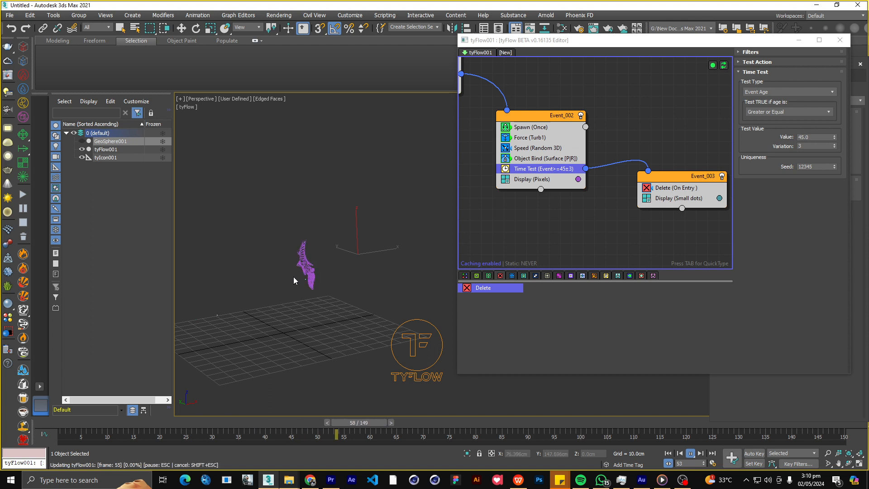
pyautogui.scroll(3, 293, 275)
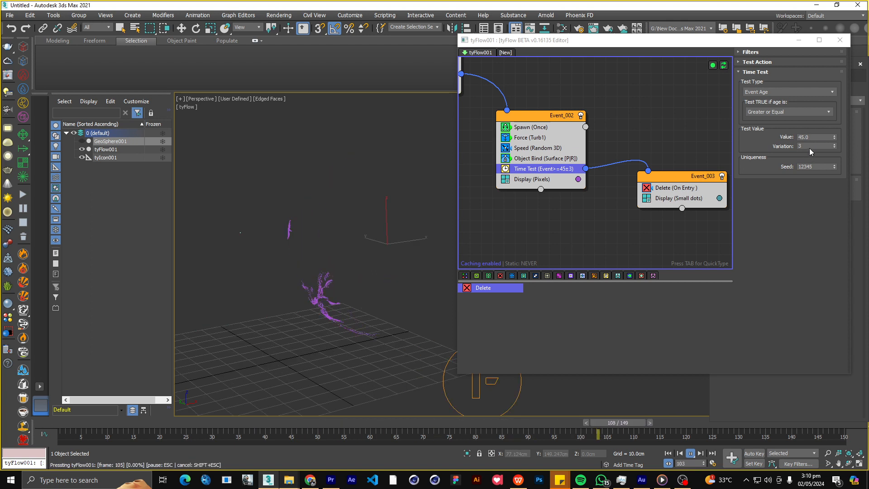
# Set the Time Test variation to 40.
pyautogui.moveTo(809, 147); pyautogui.dragTo(745, 145)
pyautogui.write('40')
pyautogui.press('Return')
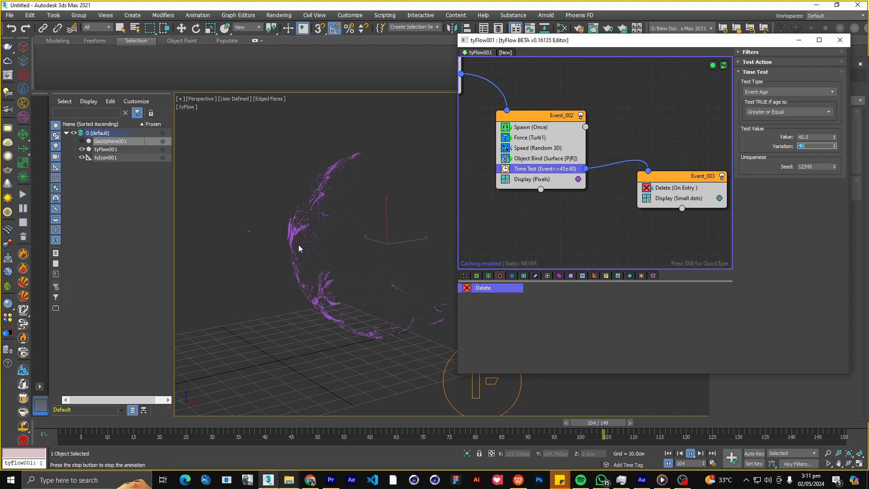
# Orbit around the particles during playback and set the Event_002 Time Test value to 30.
pyautogui.keyDown('alt'); pyautogui.moveTo(297, 245); pyautogui.dragTo(354, 267, button='middle'); pyautogui.keyUp('alt')
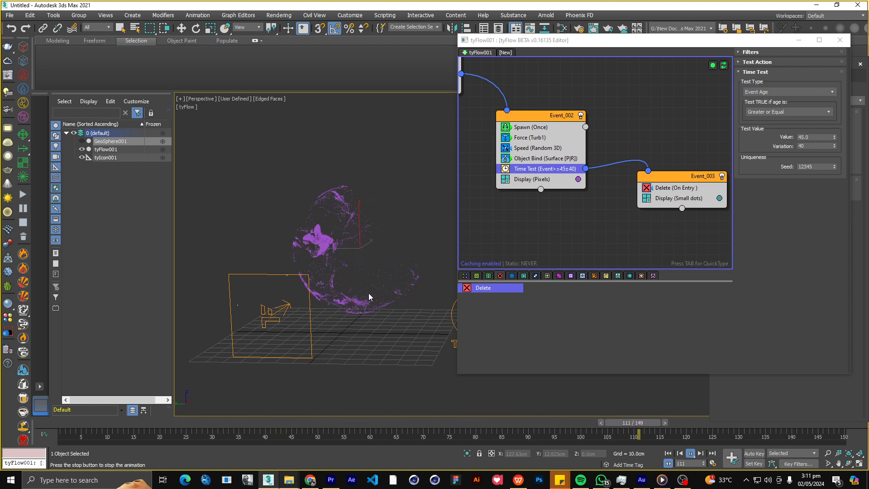
pyautogui.keyDown('alt'); pyautogui.moveTo(368, 293); pyautogui.dragTo(329, 291, button='middle'); pyautogui.keyUp('alt')
pyautogui.click(692, 188)
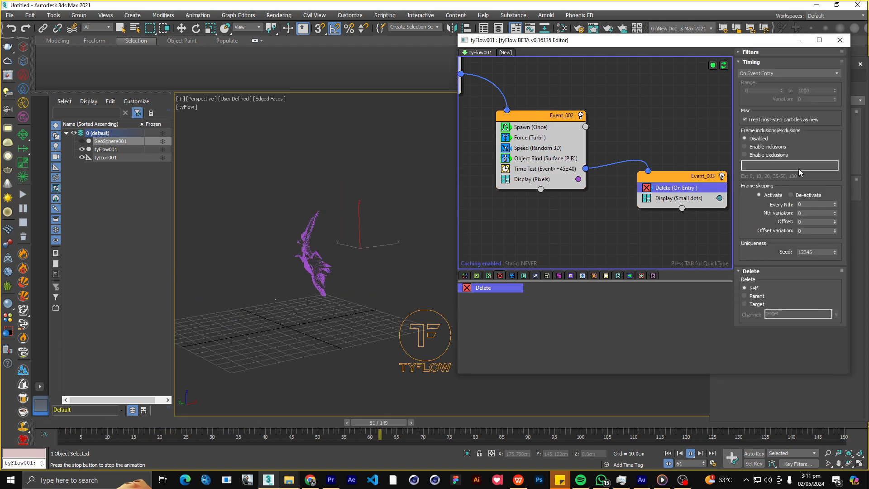
pyautogui.click(571, 168)
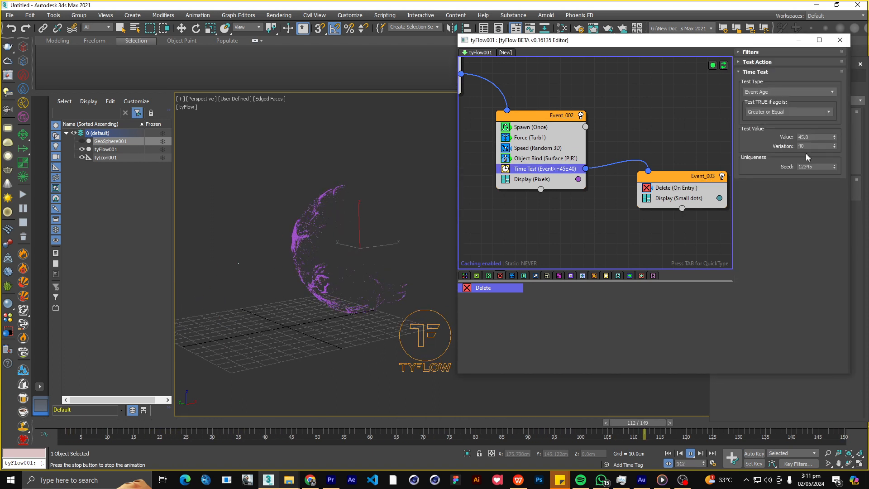
pyautogui.moveTo(816, 138); pyautogui.dragTo(780, 138)
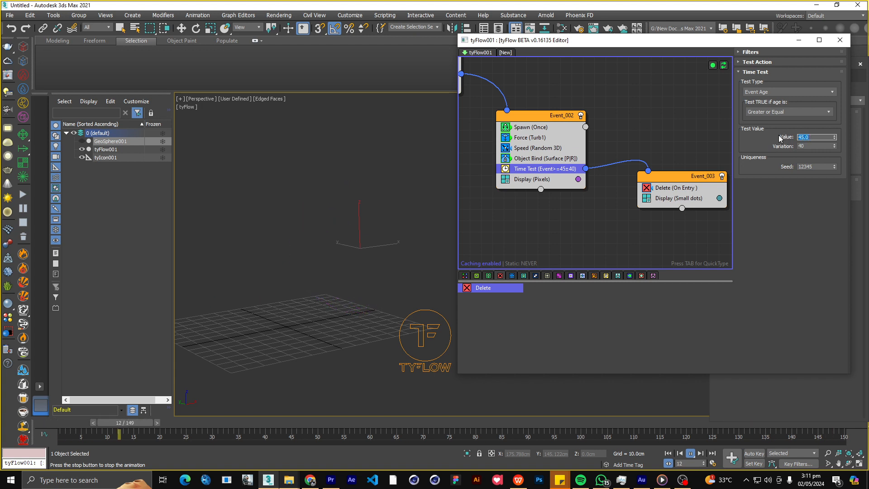
pyautogui.write('30')
pyautogui.press('Return')
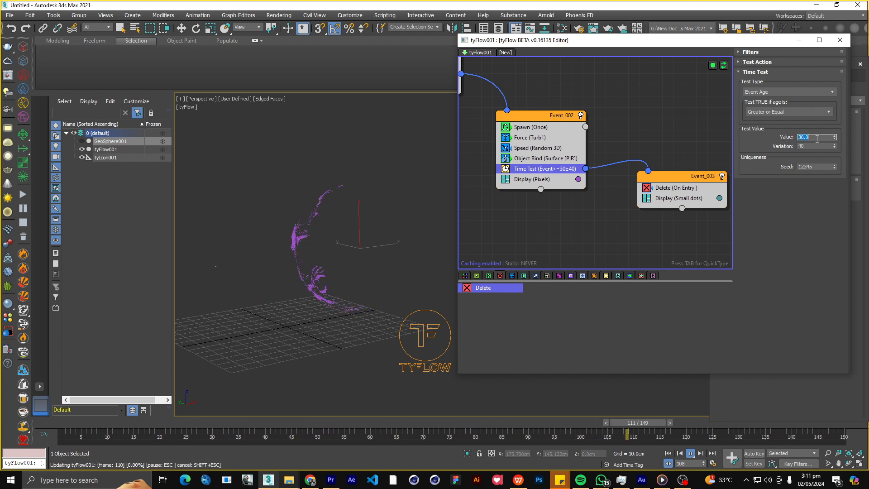
# Set the Time Test value to 20 and inspect the particles being deleted during playback.
pyautogui.write('20')
pyautogui.press('Return')
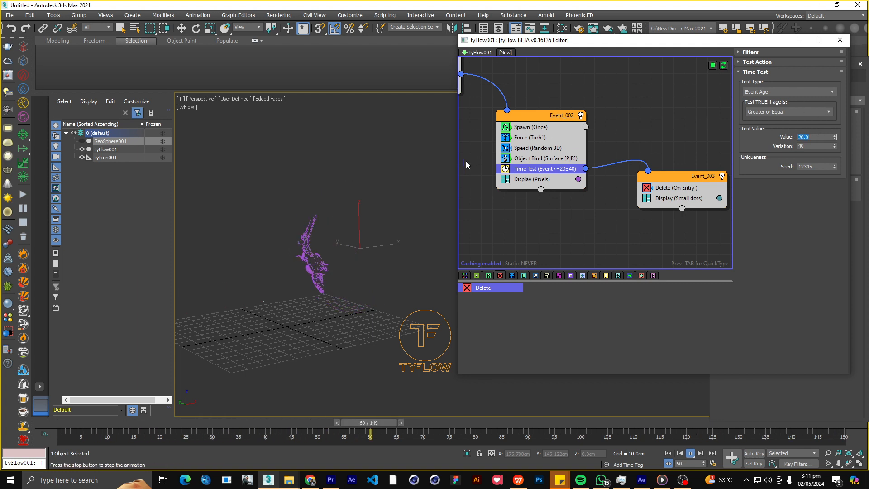
pyautogui.keyDown('alt'); pyautogui.moveTo(318, 229); pyautogui.dragTo(301, 232, button='middle'); pyautogui.keyUp('alt')
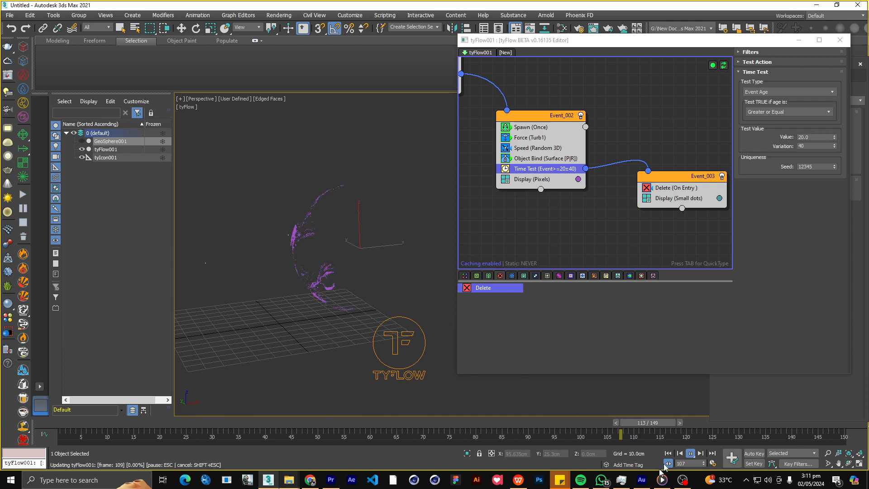
pyautogui.scroll(-3, 308, 261)
pyautogui.keyDown('alt'); pyautogui.moveTo(309, 261); pyautogui.dragTo(311, 252, button='middle'); pyautogui.keyUp('alt')
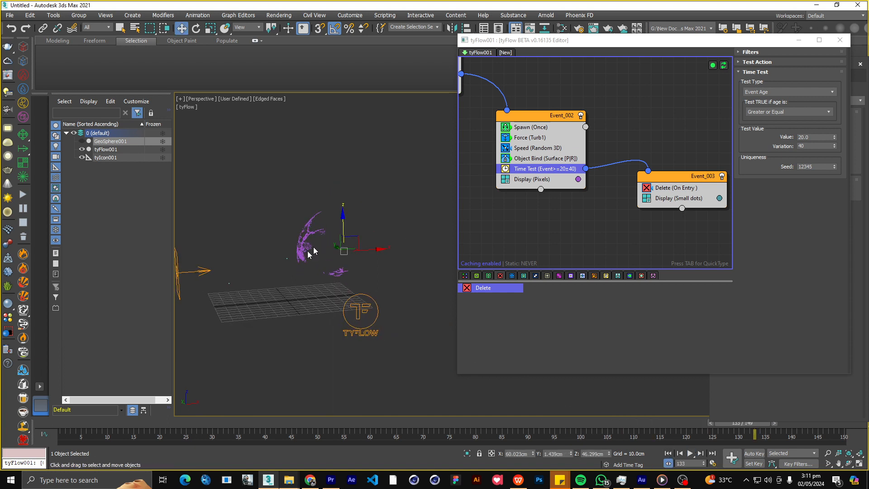
# Disable the original Event_001 and move it slightly higher in the flow graph.
pyautogui.scroll(-3, 311, 252)
pyautogui.scroll(-2, 561, 193)
pyautogui.moveTo(565, 204); pyautogui.dragTo(615, 205, button='middle')
pyautogui.scroll(1, 557, 159)
pyautogui.scroll(-7, 556, 165)
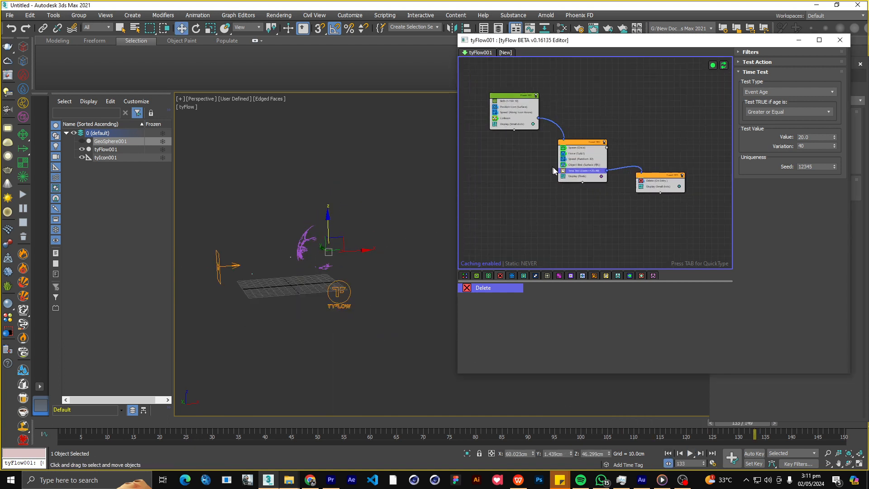
pyautogui.scroll(7, 534, 108)
pyautogui.click(544, 108)
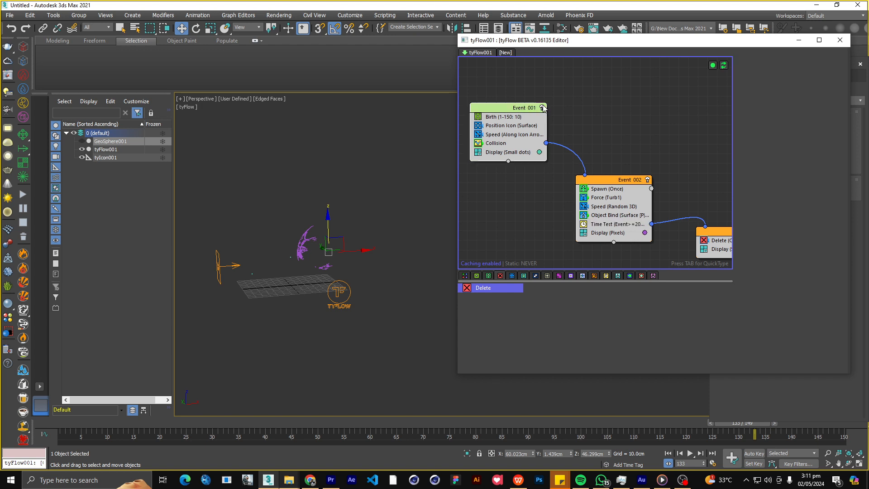
pyautogui.click(542, 108)
pyautogui.moveTo(517, 109); pyautogui.dragTo(535, 100, button='middle')
# Paste a non-instanced copy of Event_001 below the original and enable the copy.
pyautogui.rightClick(534, 96)
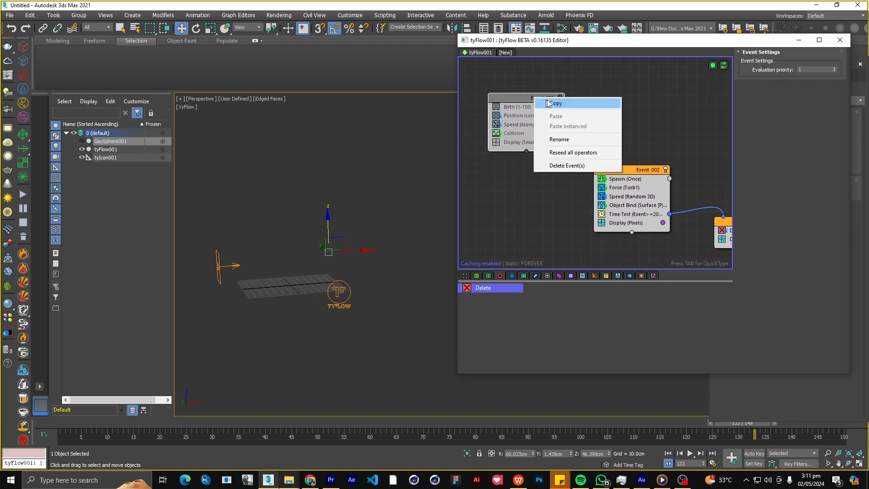
pyautogui.click(548, 103)
pyautogui.moveTo(527, 242); pyautogui.dragTo(515, 166, button='middle')
pyautogui.rightClick(502, 191)
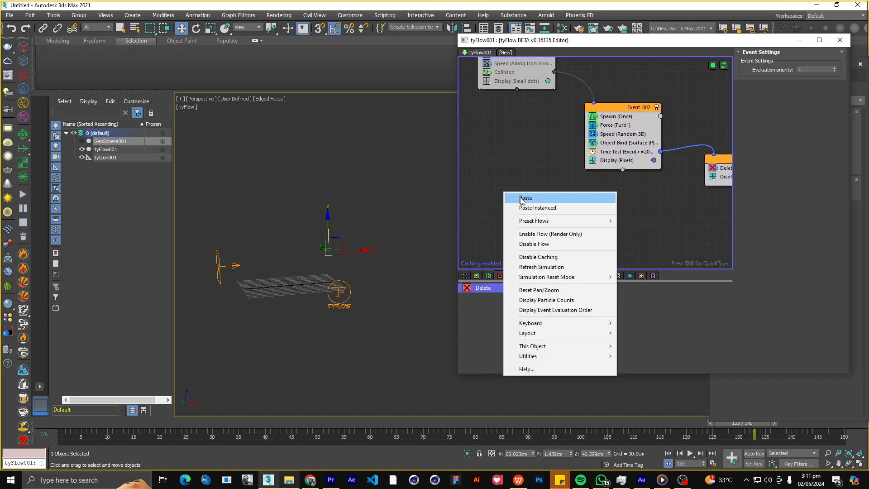
pyautogui.click(524, 197)
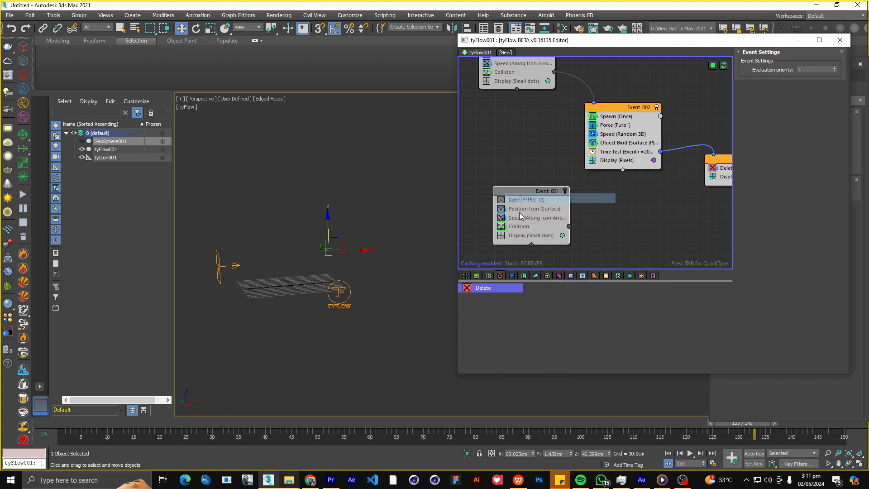
pyautogui.click(565, 191)
pyautogui.scroll(-3, 543, 181)
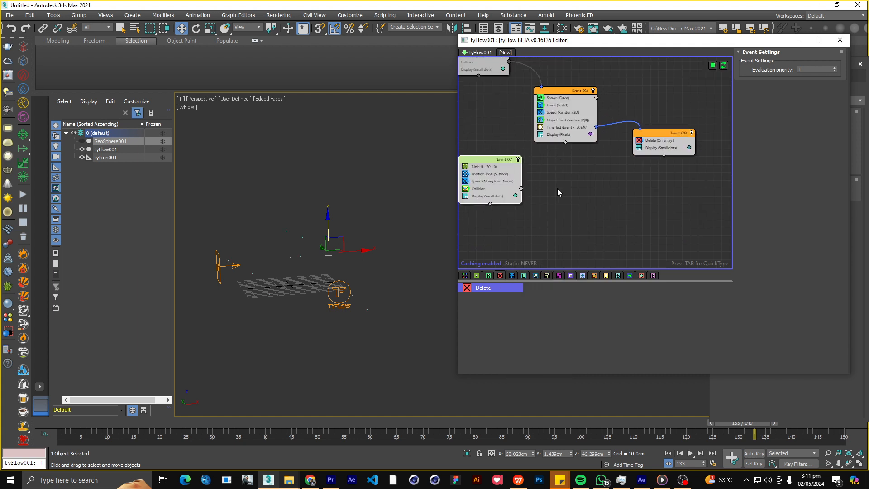
# Create a new event with a Spawn operator beside the copied Event_001 and connect the Collision output to it.
pyautogui.press('Tab')
pyautogui.write('spawn')
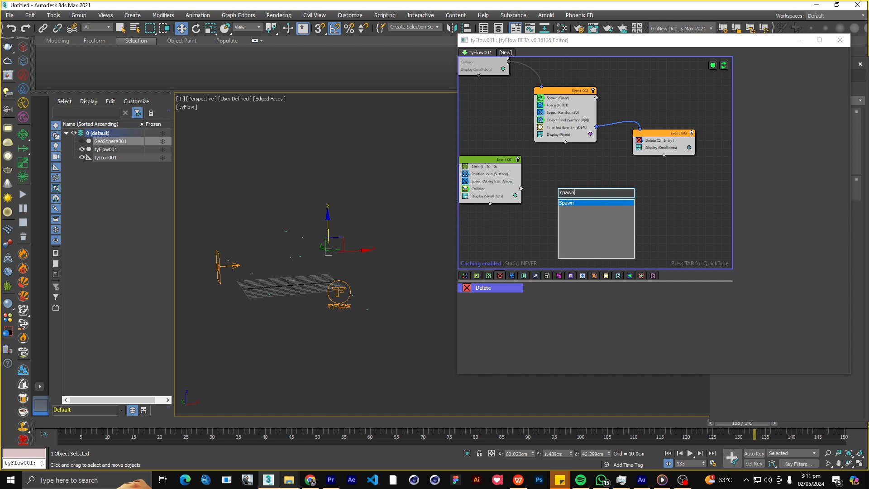
pyautogui.press('Return')
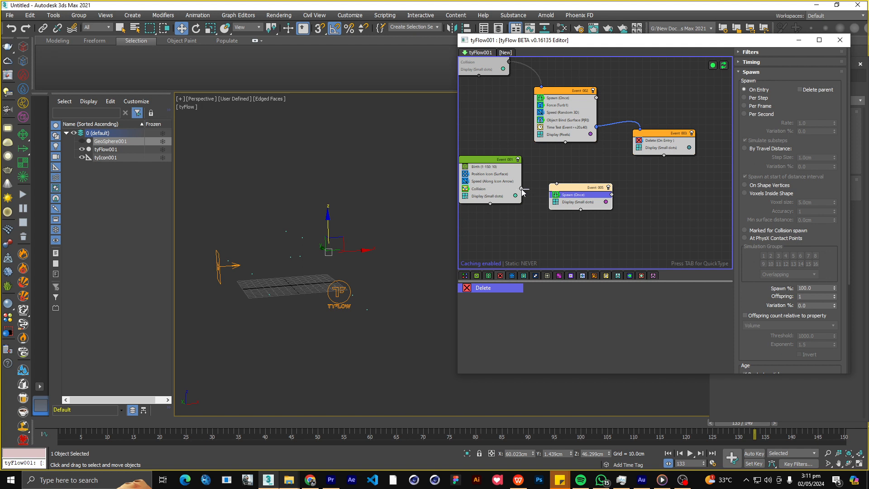
pyautogui.moveTo(564, 187); pyautogui.dragTo(571, 202)
pyautogui.scroll(1, 543, 179)
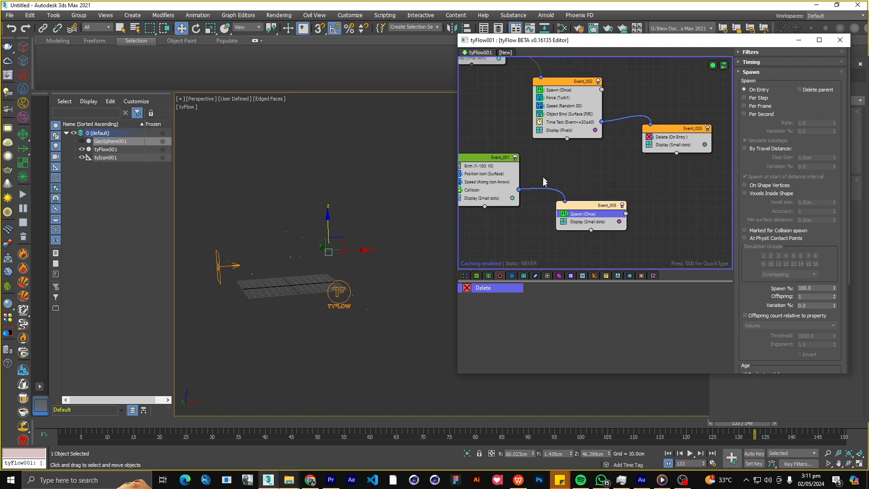
pyautogui.moveTo(544, 190); pyautogui.dragTo(578, 157, button='middle')
pyautogui.scroll(1, 576, 157)
# Play the simulation from the start, set the new Spawn operator's Offspring to 200, and move its event lower.
pyautogui.click(667, 453)
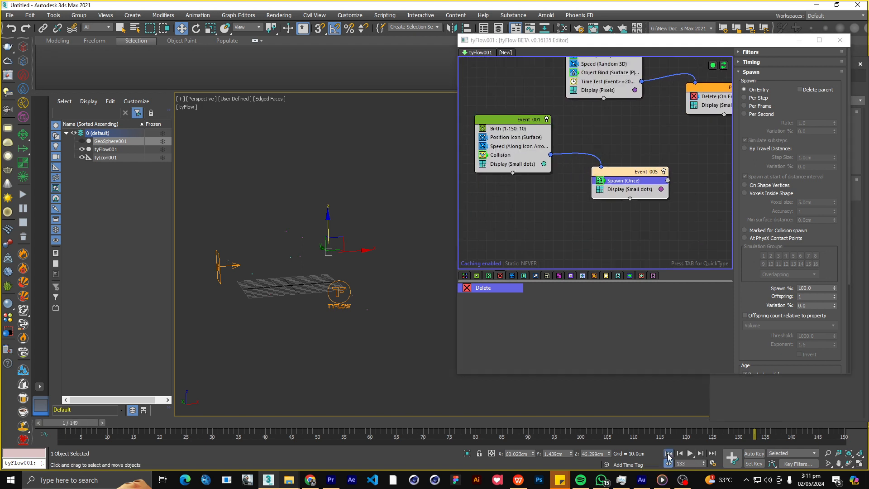
pyautogui.click(689, 453)
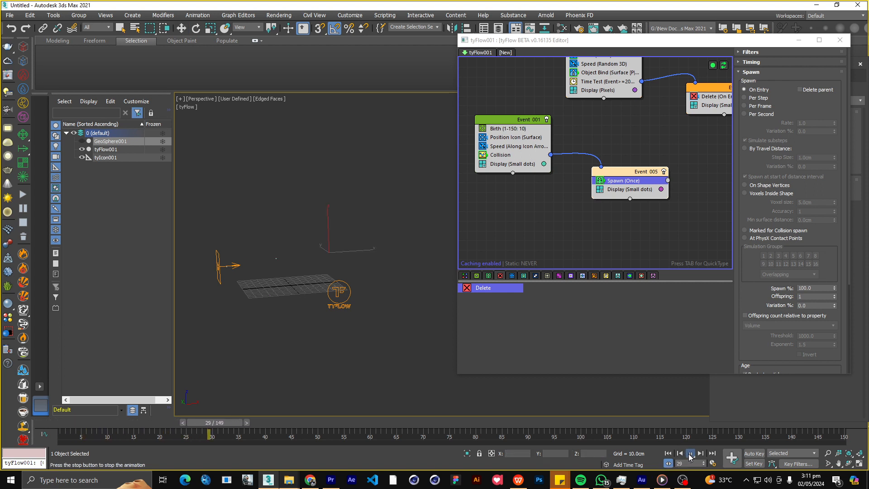
pyautogui.click(689, 453)
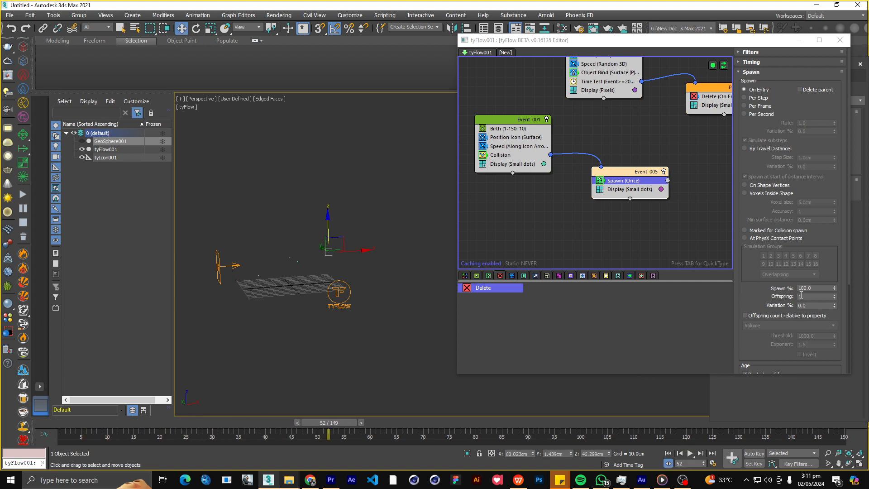
pyautogui.scroll(-1, 799, 299)
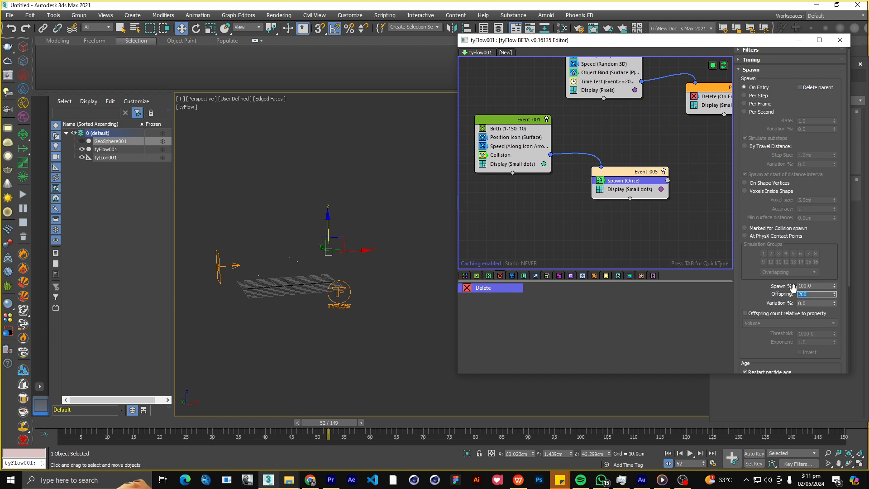
pyautogui.moveTo(630, 174); pyautogui.dragTo(612, 213)
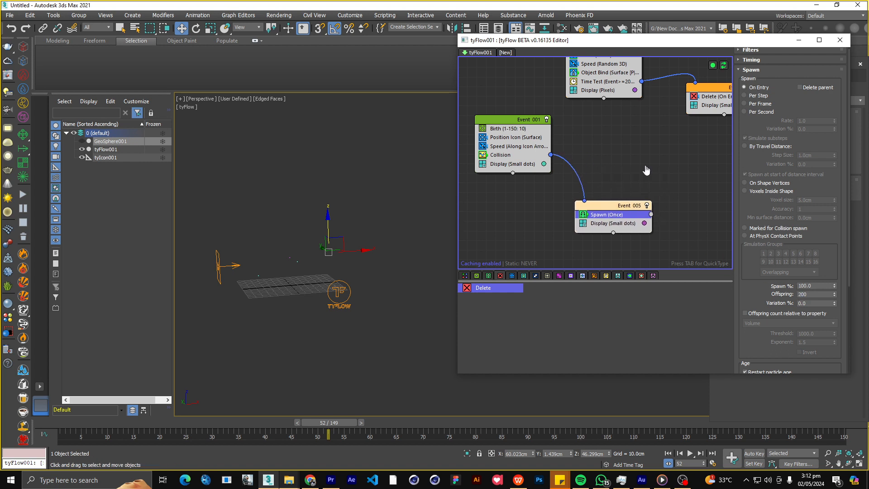
pyautogui.moveTo(646, 170); pyautogui.dragTo(632, 156, button='middle')
pyautogui.scroll(1, 630, 155)
pyautogui.scroll(-2, 613, 183)
# Add a Speed operator between Spawn and Display in the new event, with its direction set to Inherit Previous.
pyautogui.click(585, 244)
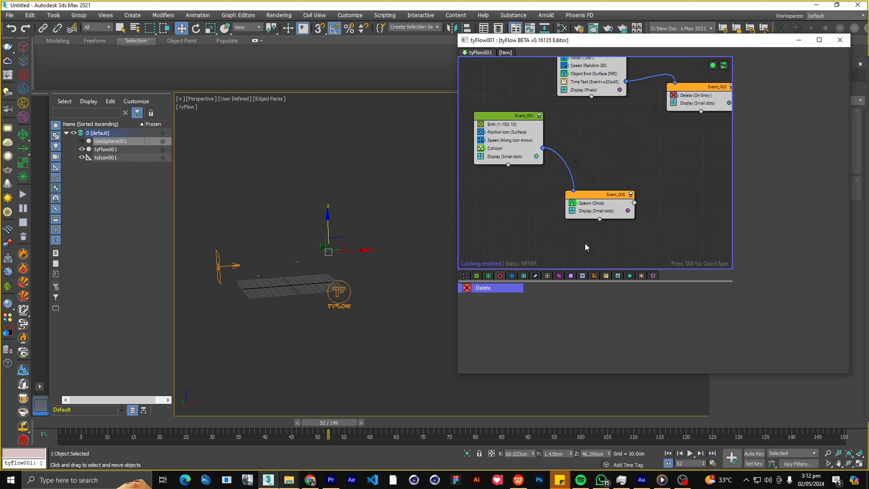
pyautogui.press('Tab')
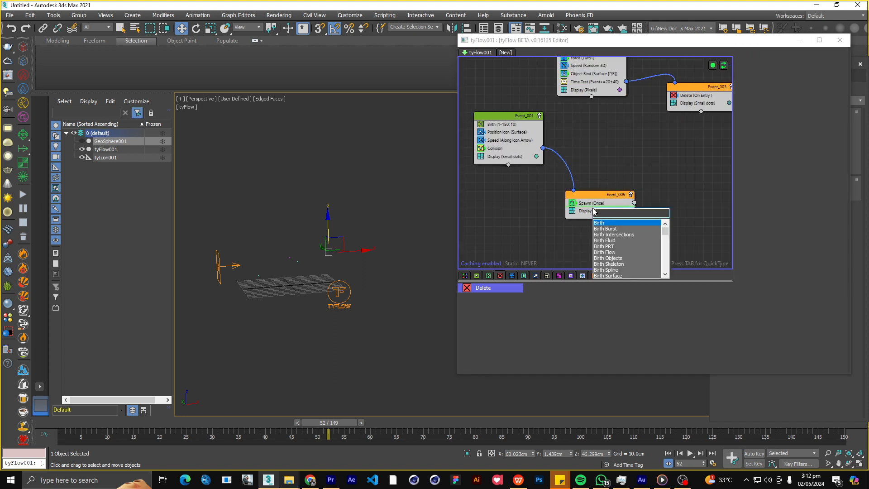
pyautogui.write('speed')
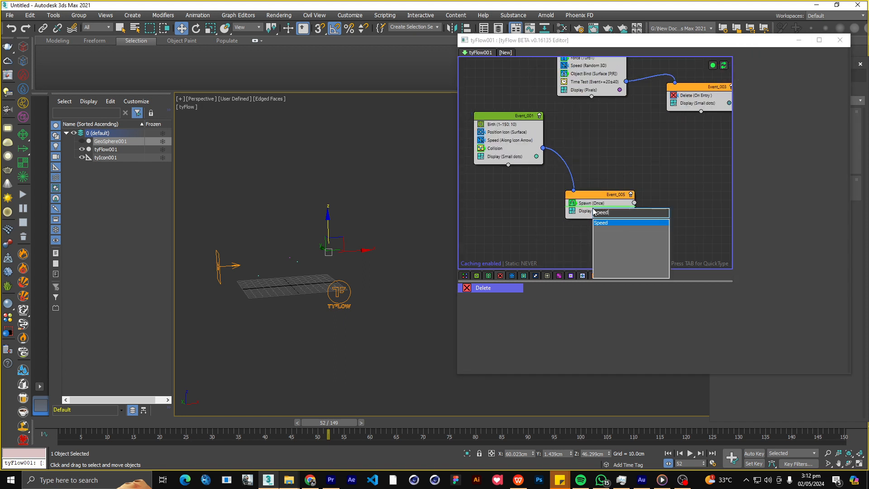
pyautogui.press('Return')
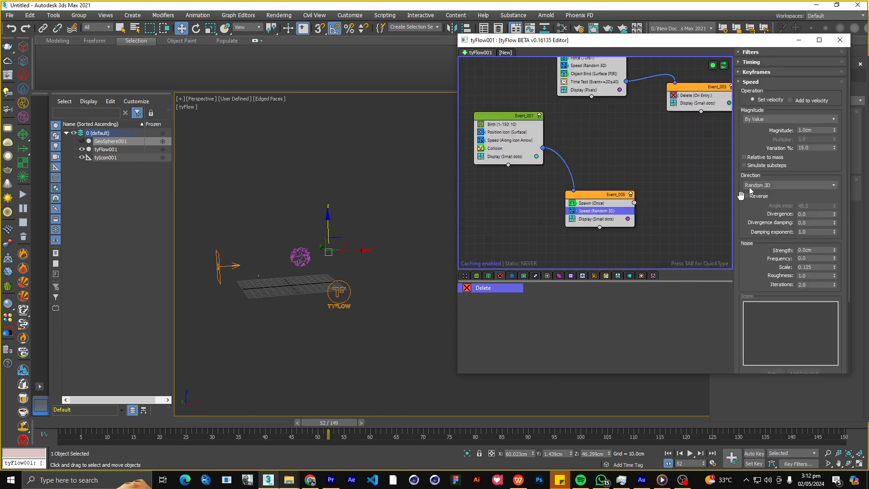
pyautogui.scroll(-2, 769, 124)
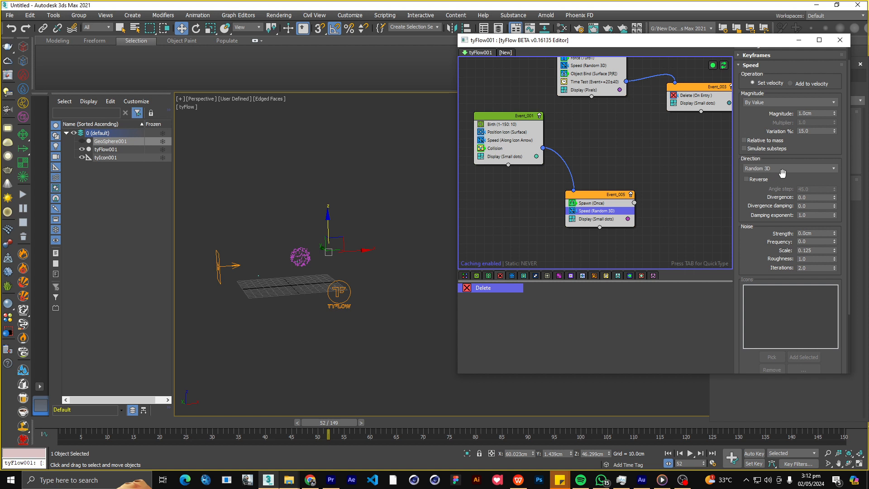
pyautogui.click(765, 169)
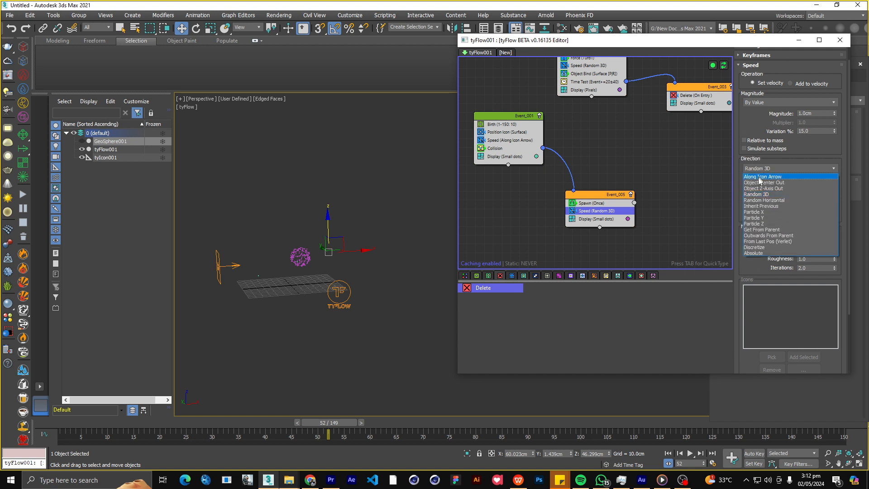
pyautogui.click(763, 207)
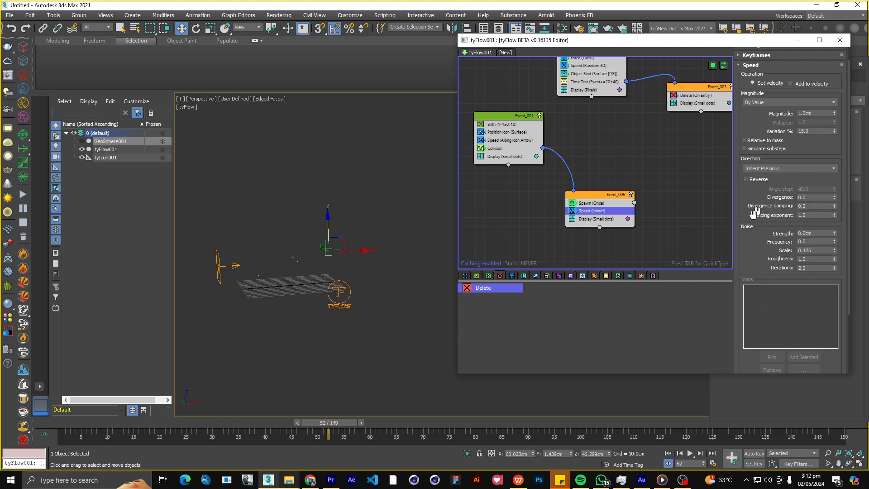
# Set the Speed operator's Divergence to 12 and play the simulation to check how the spawned particles spread.
pyautogui.click(674, 453)
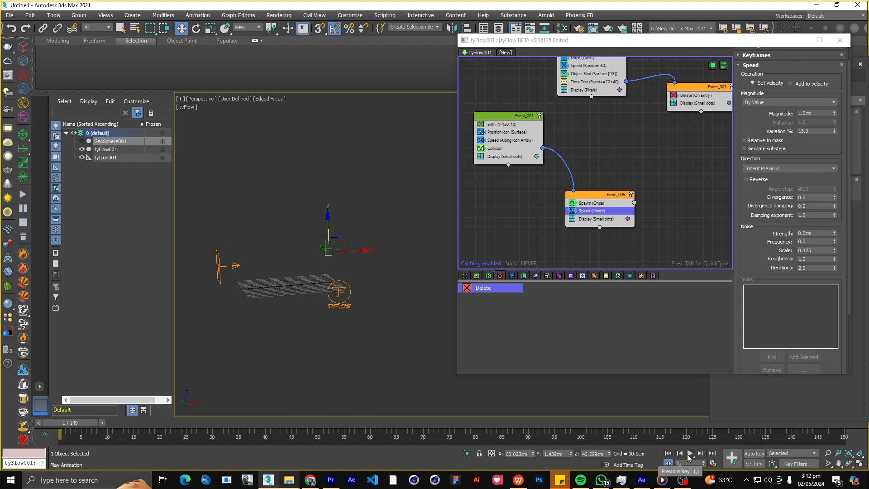
pyautogui.click(688, 453)
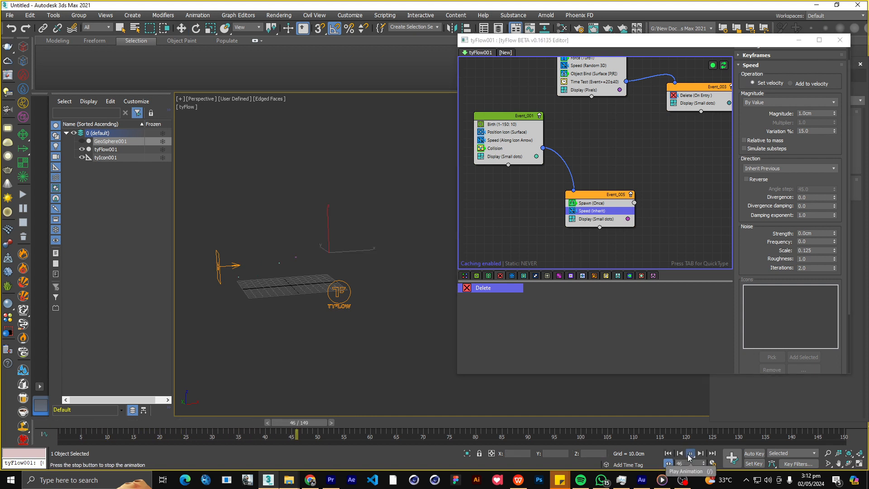
pyautogui.click(689, 453)
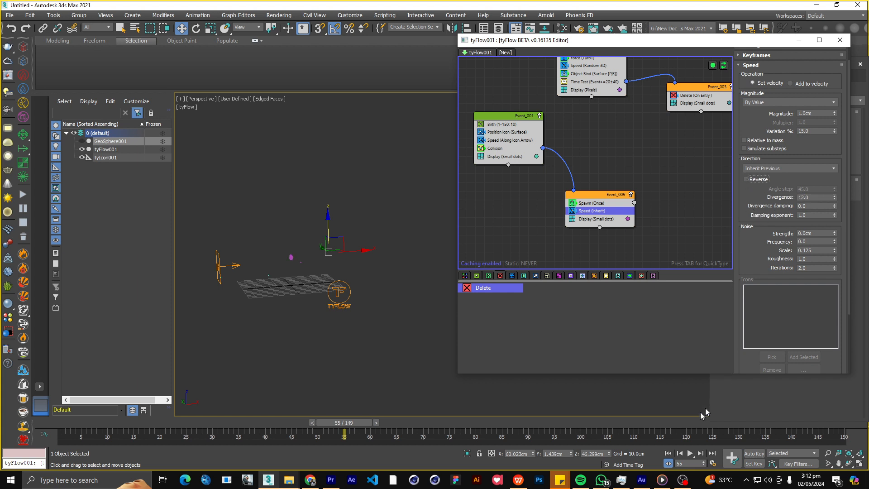
pyautogui.click(687, 455)
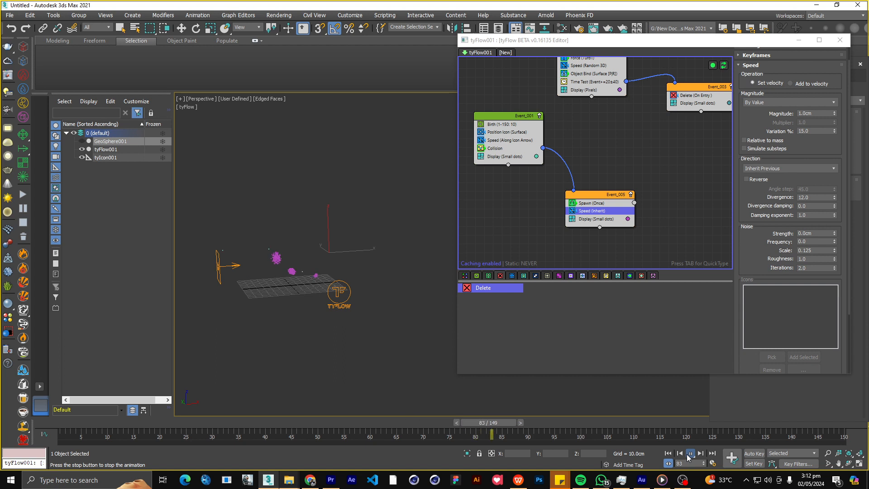
pyautogui.click(690, 453)
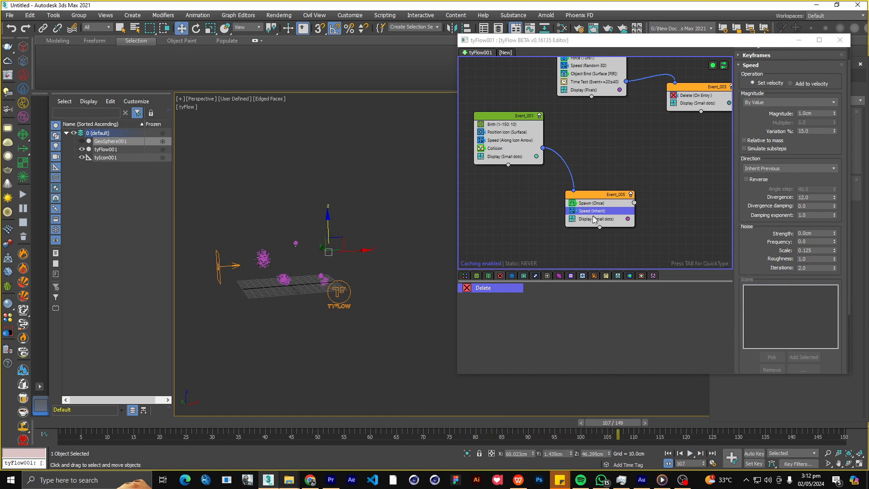
# Add a Force operator between Spawn and Speed in Event_005, with its built-in gravity strength at -0.01 cm.
pyautogui.click(597, 235)
pyautogui.press('Tab')
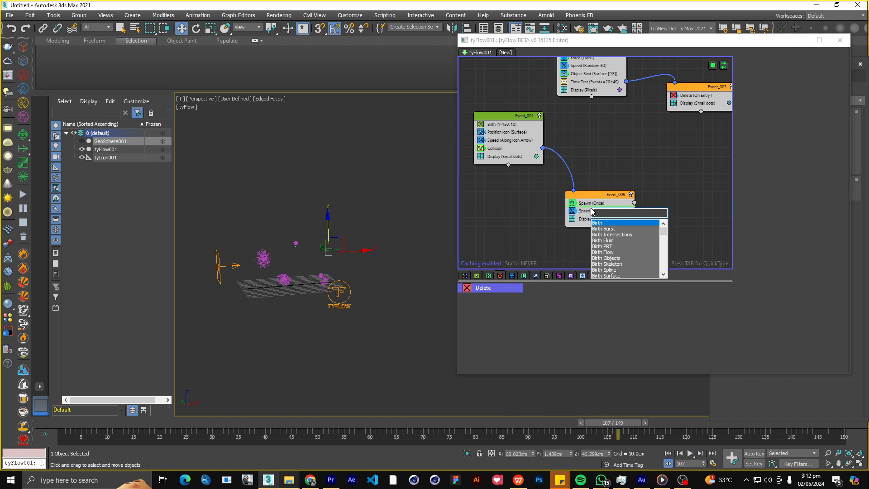
pyautogui.write('forc')
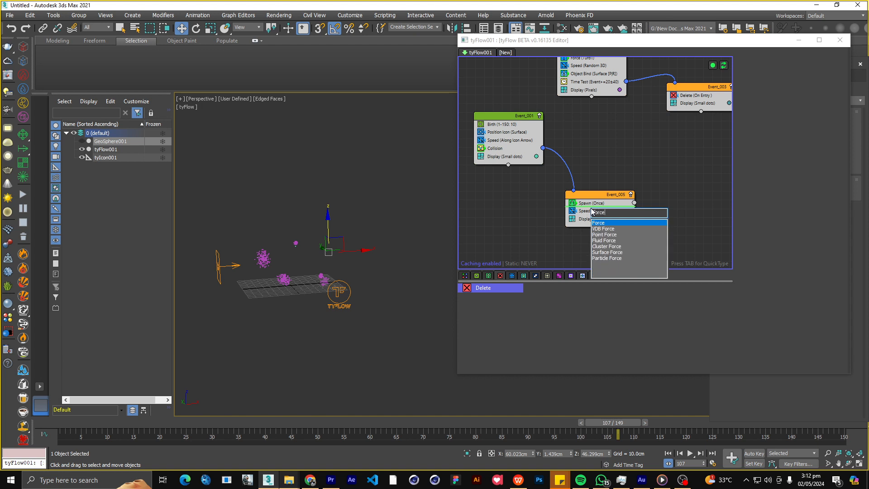
pyautogui.write('e')
pyautogui.press('Return')
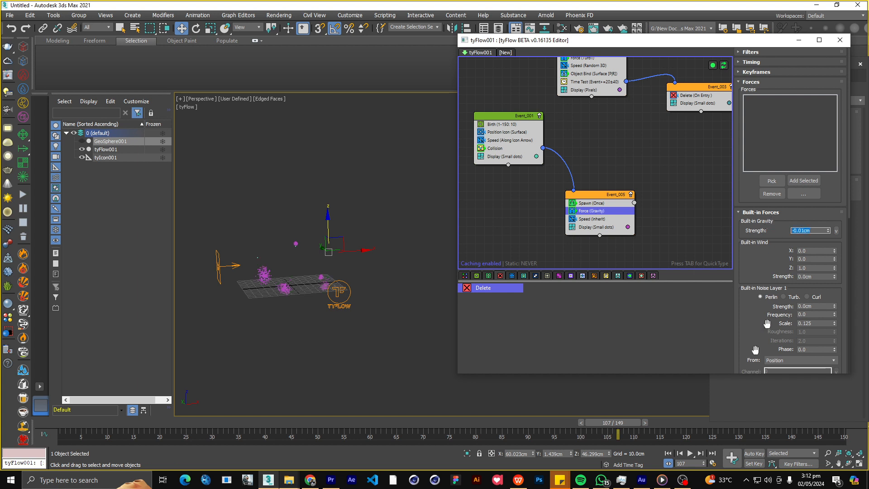
# Create a ground plane about 302 by 382 cm that surrounds the grid and the emitter icon.
pyautogui.keyDown('alt'); pyautogui.moveTo(292, 199); pyautogui.dragTo(312, 204, button='middle'); pyautogui.keyUp('alt')
pyautogui.moveTo(705, 40); pyautogui.dragTo(676, 240)
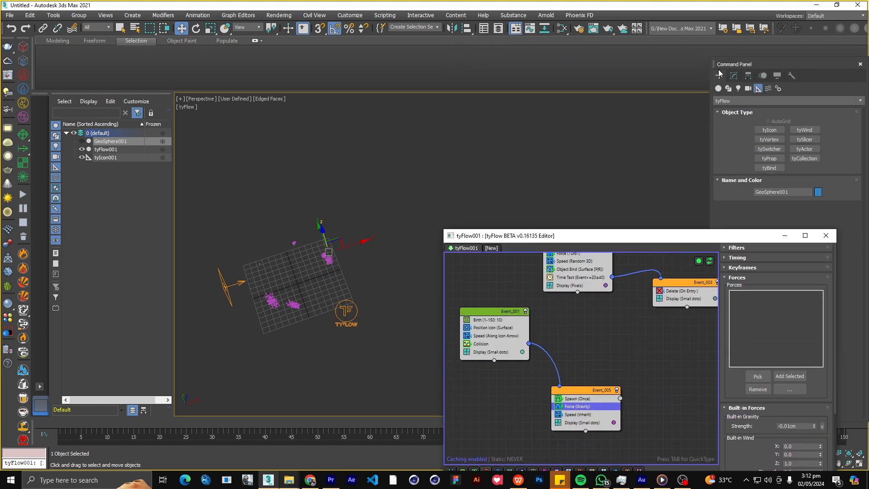
pyautogui.click(718, 88)
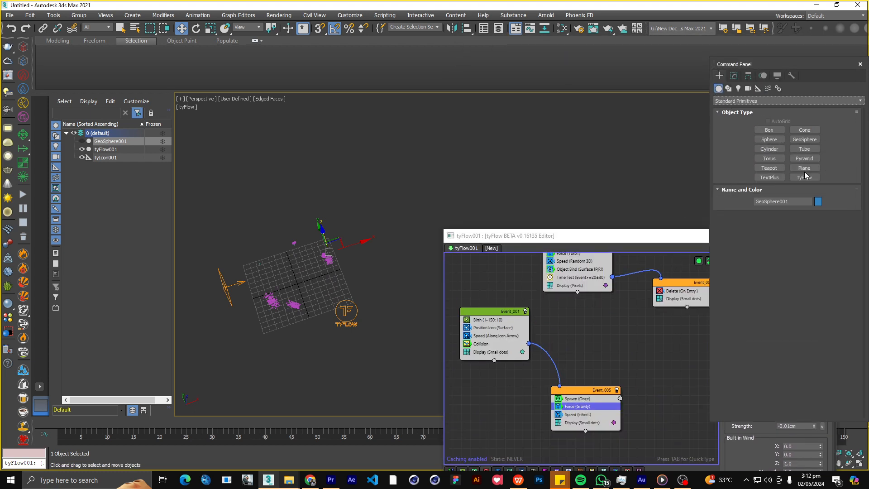
pyautogui.moveTo(203, 219); pyautogui.dragTo(448, 333)
pyautogui.rightClick(398, 272)
# Turn on Display as Box in the new plane's object properties.
pyautogui.rightClick(392, 255)
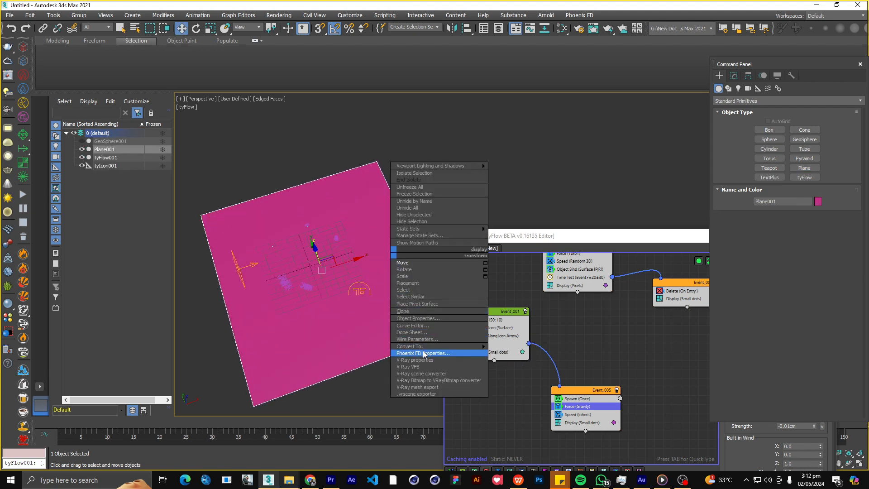
pyautogui.click(418, 318)
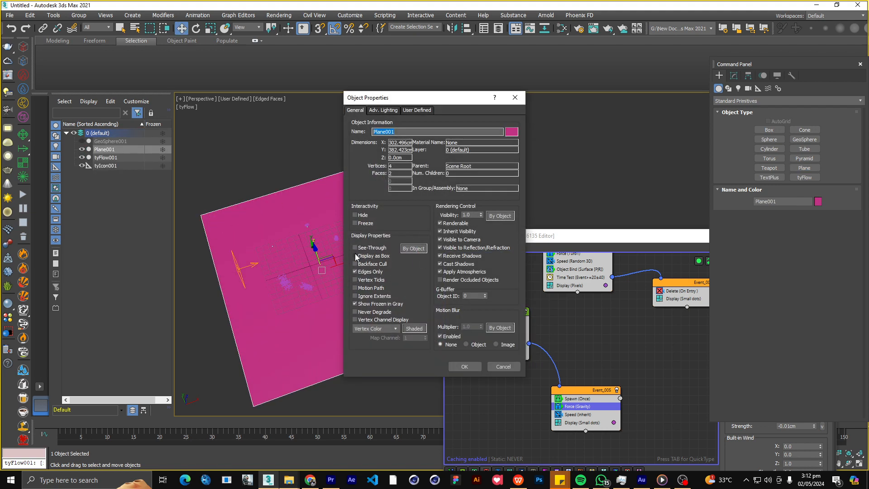
pyautogui.click(464, 367)
# Add a Collision operator between Force and Speed in Event_005, with Plane001 as its collider.
pyautogui.click(565, 393)
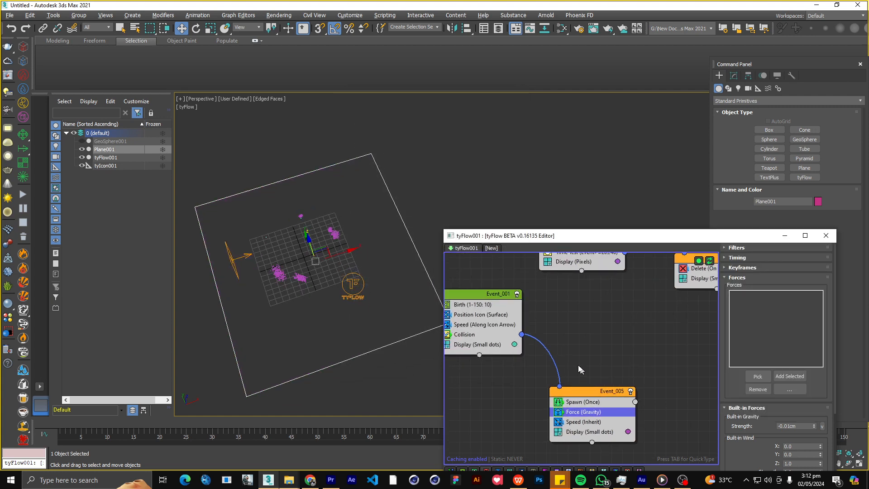
pyautogui.scroll(-2, 575, 360)
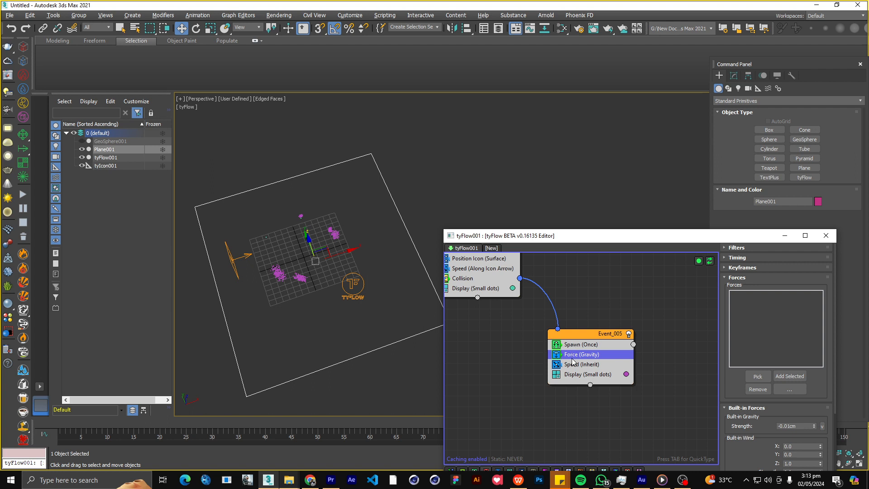
pyautogui.press('Tab')
pyautogui.write('coll')
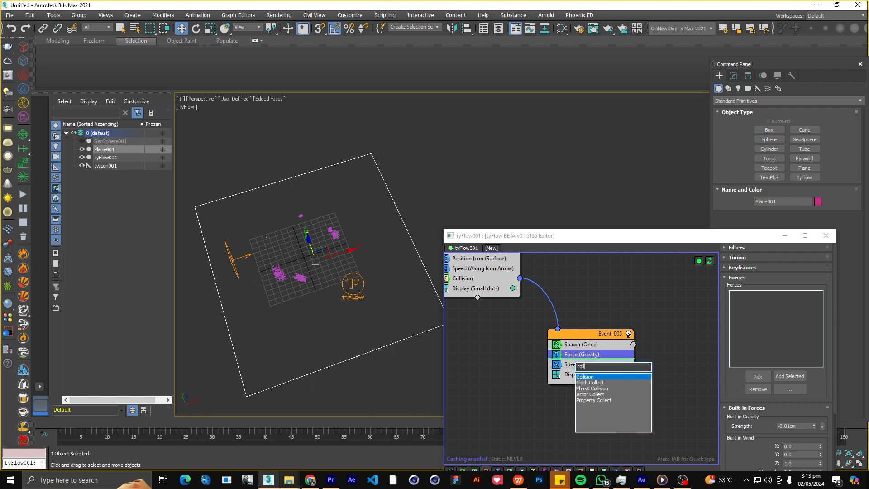
pyautogui.press('Return')
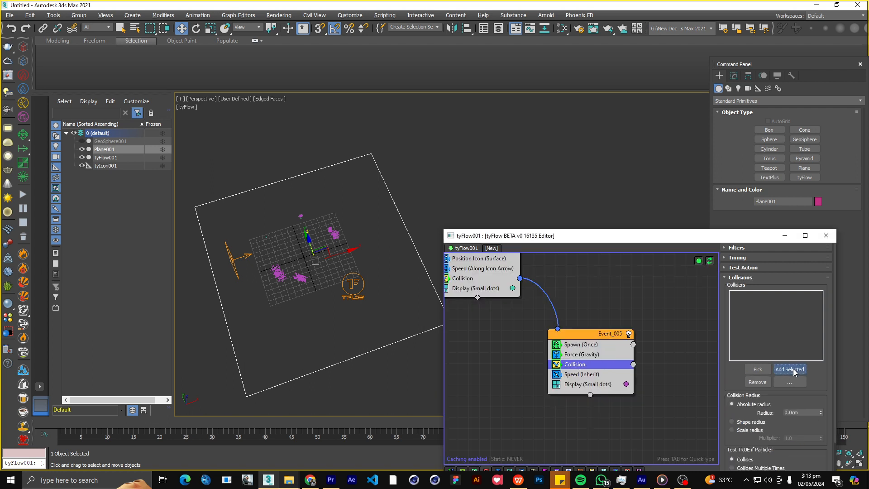
pyautogui.moveTo(581, 234); pyautogui.dragTo(597, 134)
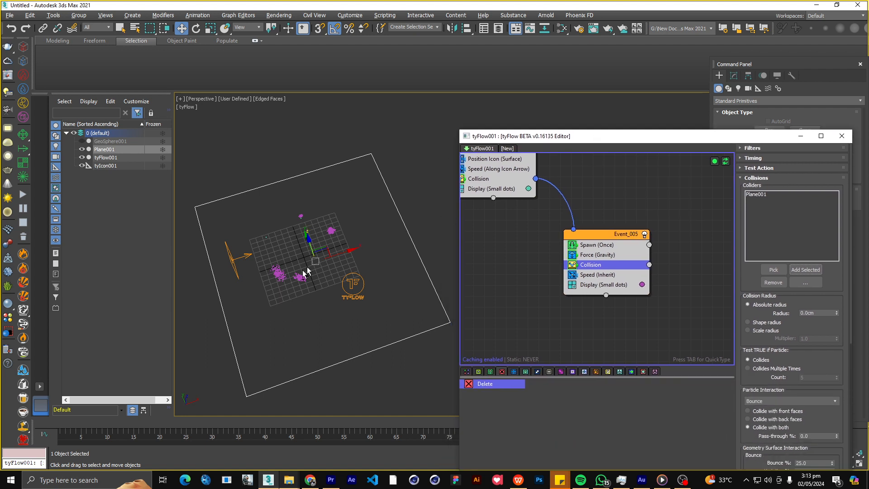
# Set the Event_005 Collision operator's Bounce to 5% and its Friction to 80%.
pyautogui.keyDown('alt'); pyautogui.moveTo(303, 267); pyautogui.dragTo(289, 223, button='middle'); pyautogui.keyUp('alt')
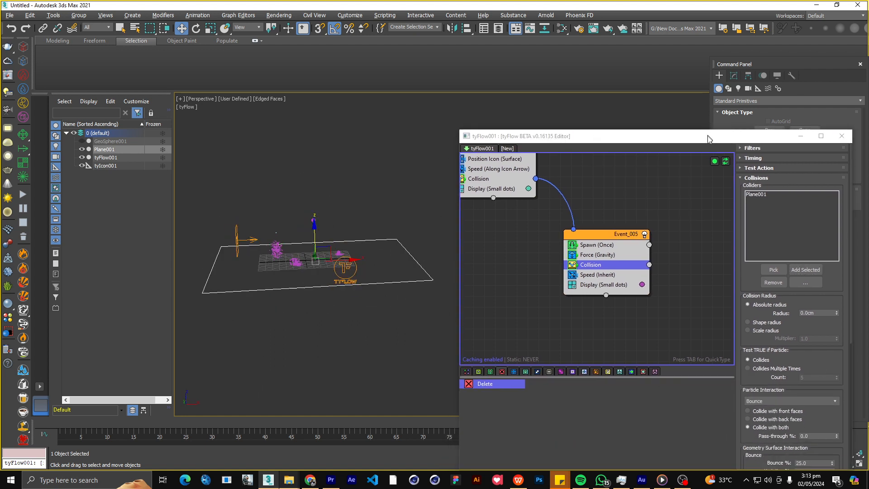
pyautogui.moveTo(708, 138); pyautogui.dragTo(691, 57)
pyautogui.scroll(-4, 795, 284)
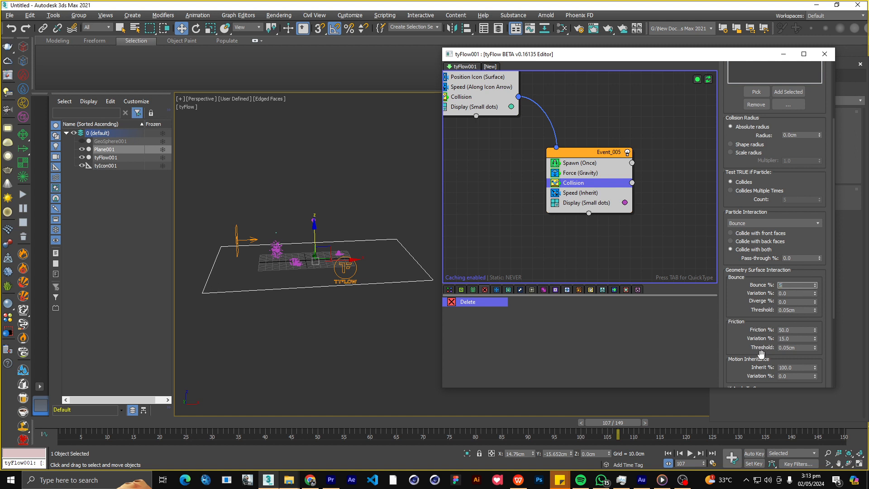
pyautogui.moveTo(751, 352); pyautogui.dragTo(745, 336)
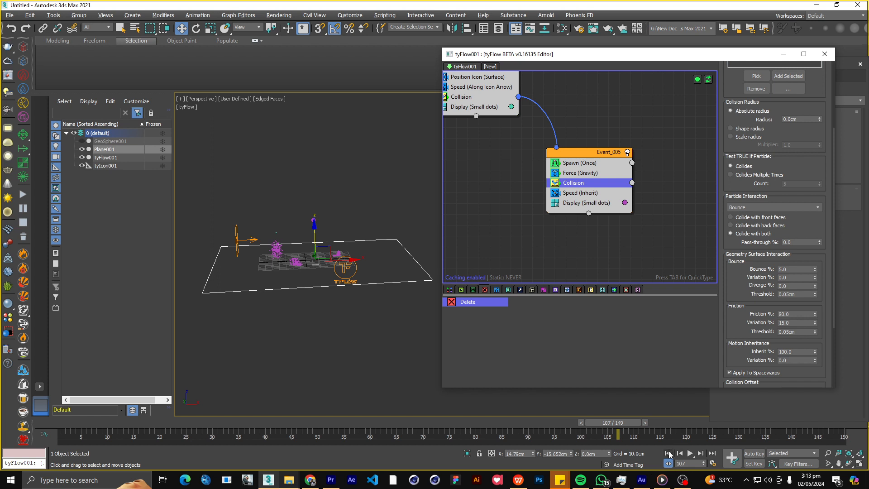
# Play the simulation from the start and check how the spawned particles fall onto the ground plane.
pyautogui.click(669, 453)
pyautogui.click(690, 454)
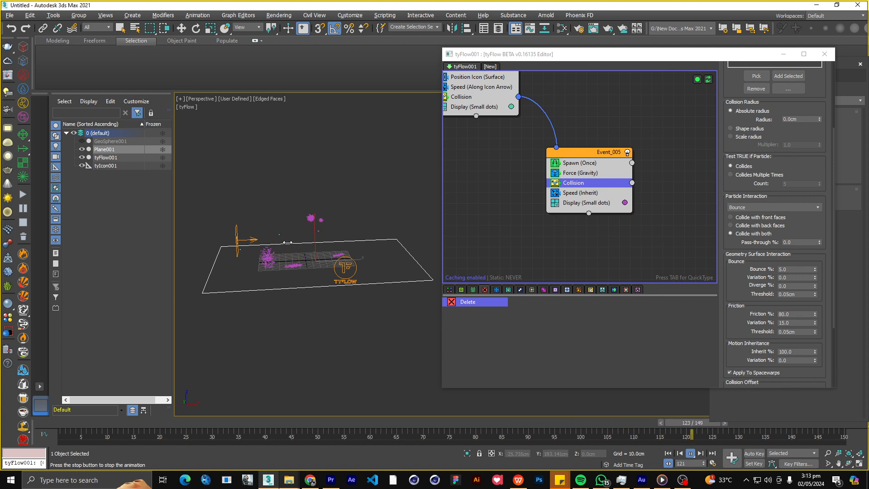
pyautogui.scroll(3, 288, 243)
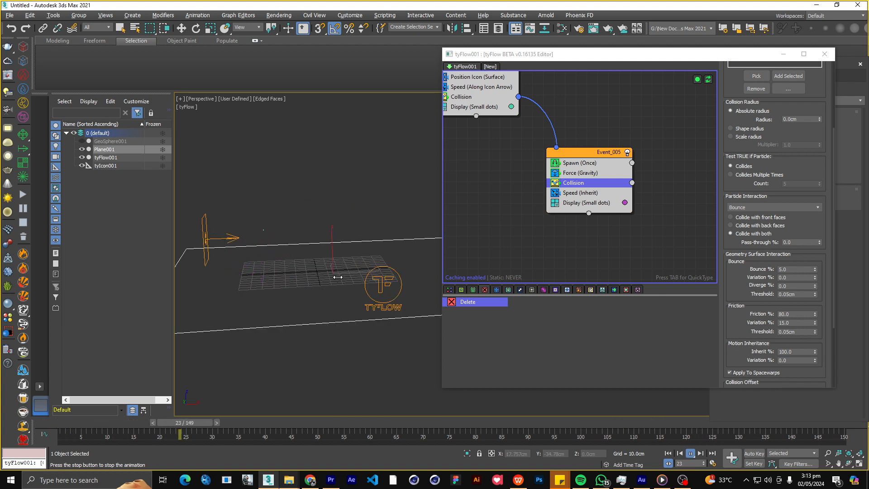
pyautogui.scroll(1, 525, 244)
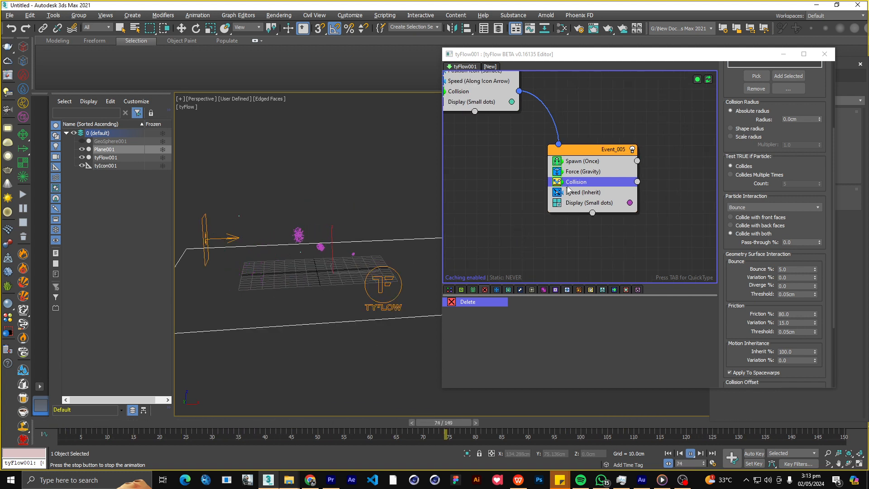
# Set the Magnitude of the Speed operator in Event_005 to 5 cm.
pyautogui.click(587, 165)
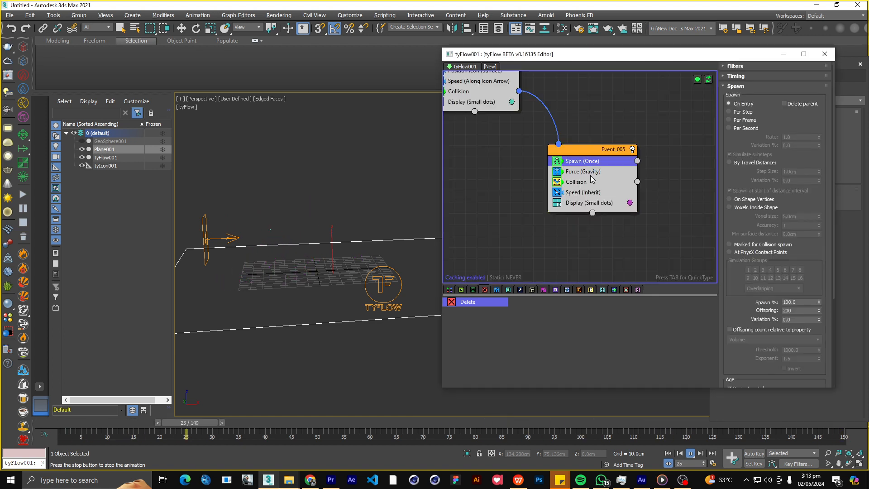
pyautogui.click(586, 192)
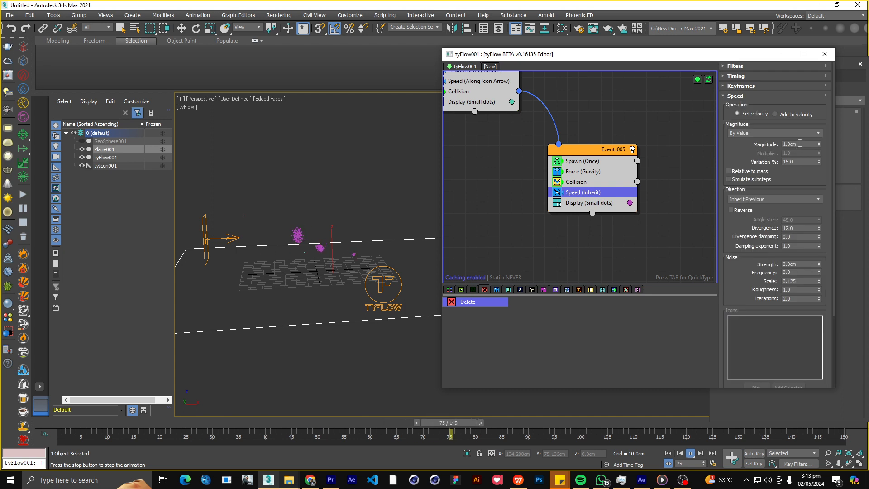
pyautogui.doubleClick(798, 144)
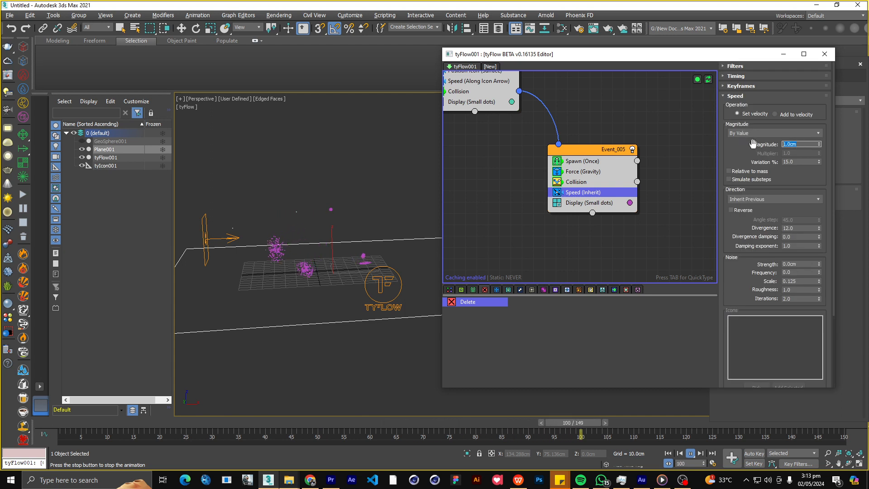
pyautogui.click(691, 198)
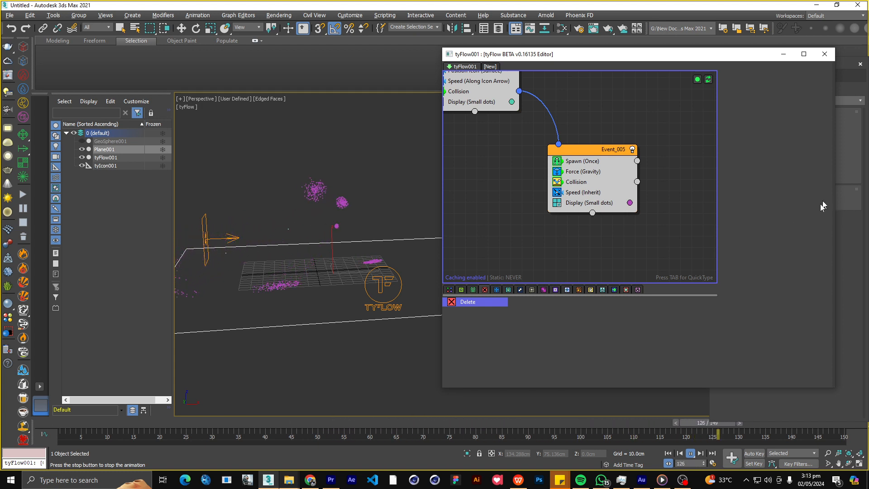
pyautogui.click(589, 195)
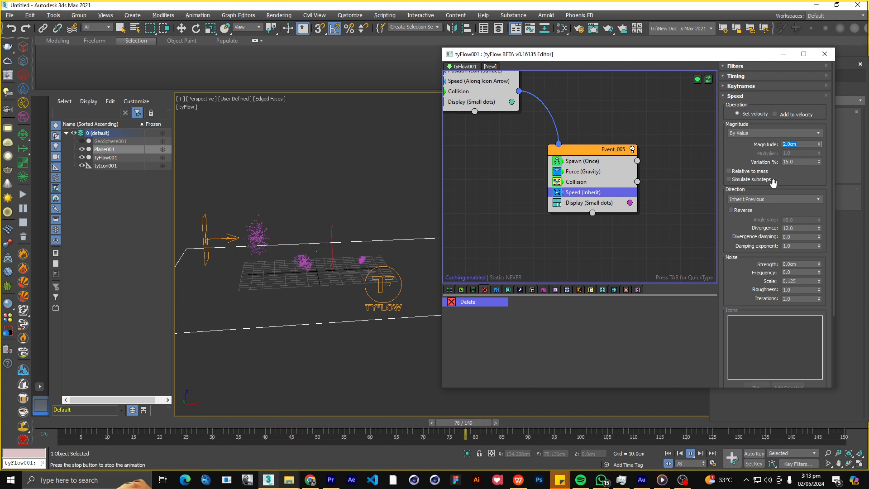
pyautogui.write('5')
pyautogui.press('Return')
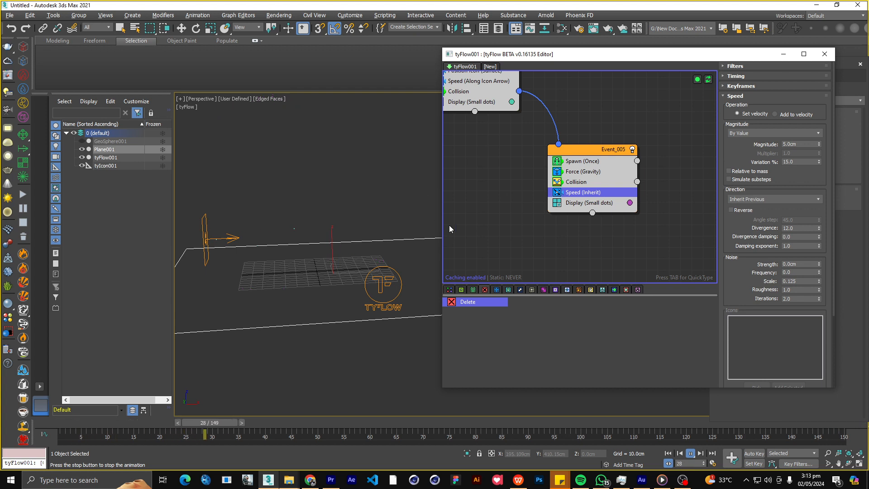
pyautogui.keyDown('alt'); pyautogui.moveTo(342, 238); pyautogui.dragTo(343, 257, button='middle'); pyautogui.keyUp('alt')
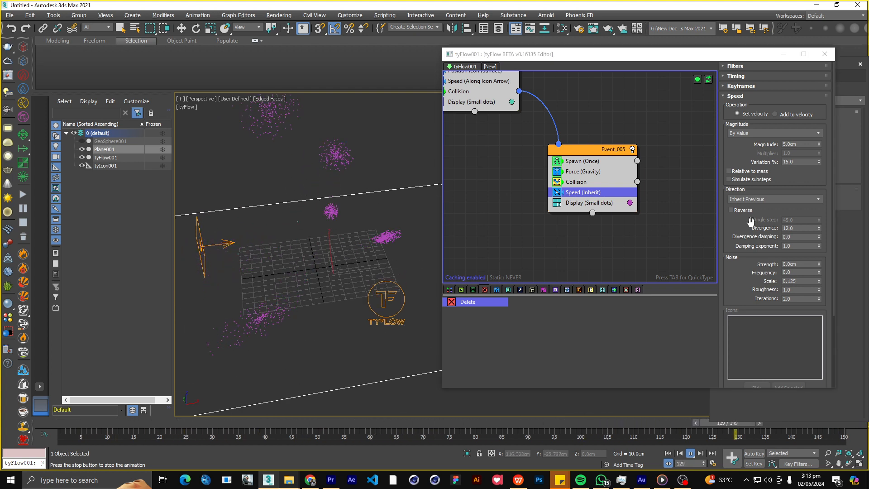
# Set the Event_005 Spawn operator's inherited velocity to 20% and its inherited spin to 20%.
pyautogui.moveTo(751, 221); pyautogui.dragTo(749, 137)
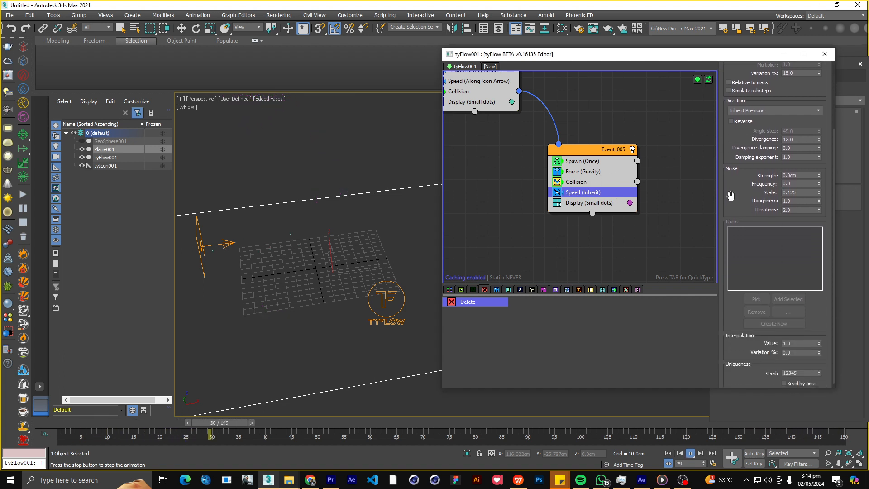
pyautogui.click(584, 162)
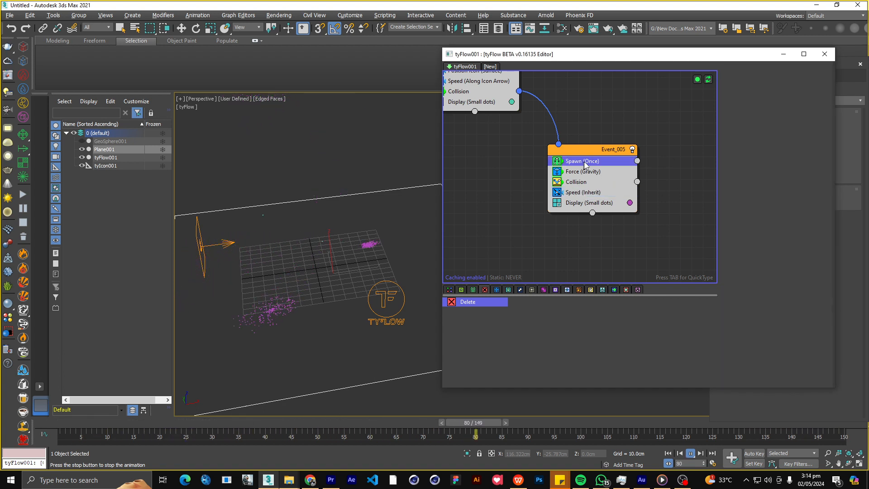
pyautogui.scroll(-5, 735, 357)
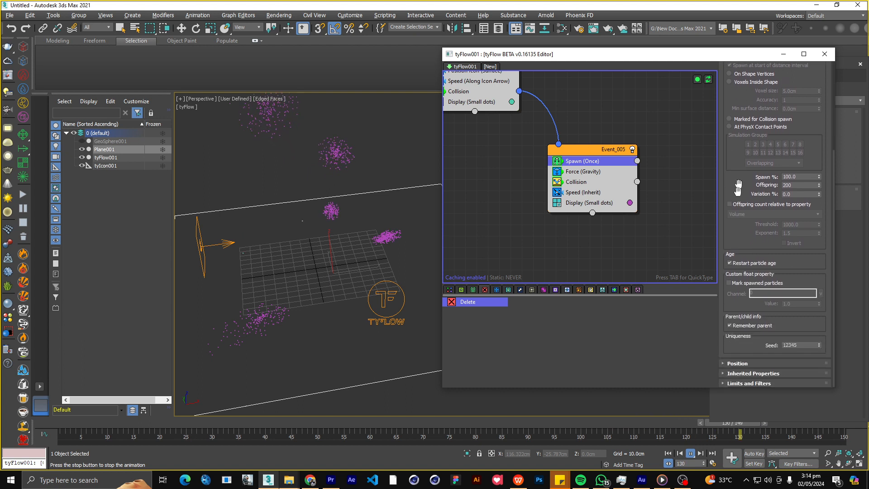
pyautogui.click(731, 374)
pyautogui.scroll(-3, 744, 367)
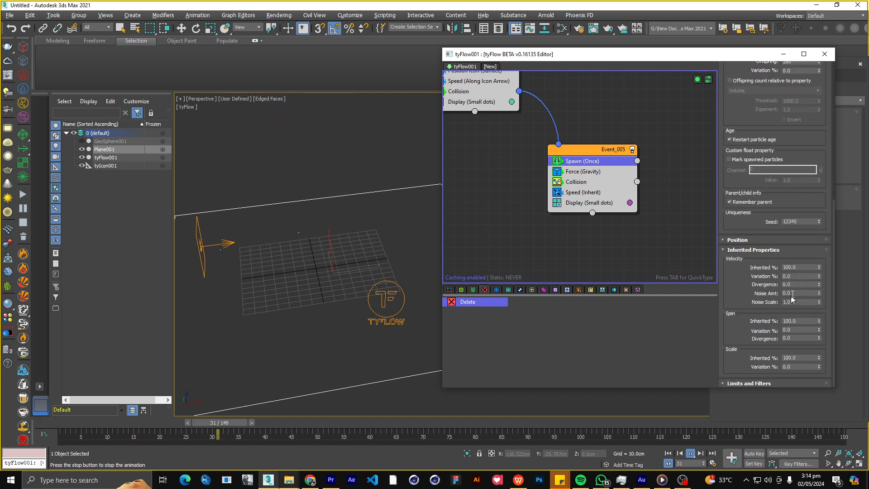
pyautogui.moveTo(799, 266); pyautogui.dragTo(766, 267)
pyautogui.write('20')
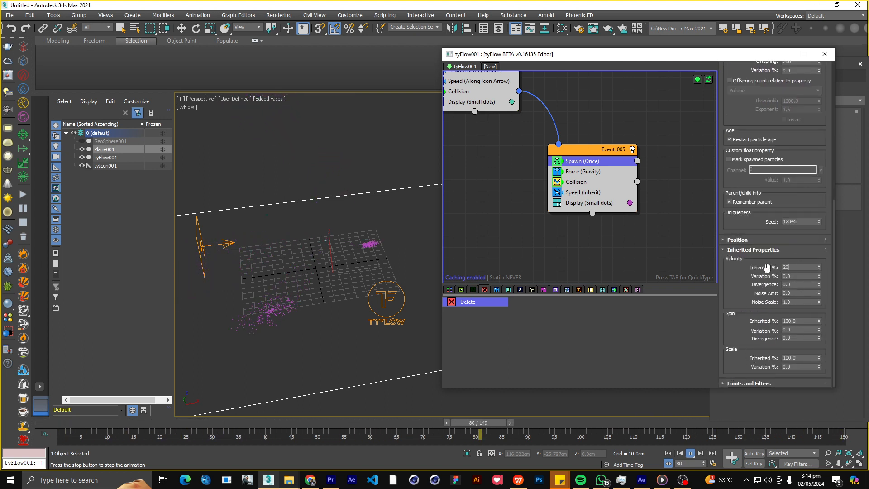
pyautogui.press('Return')
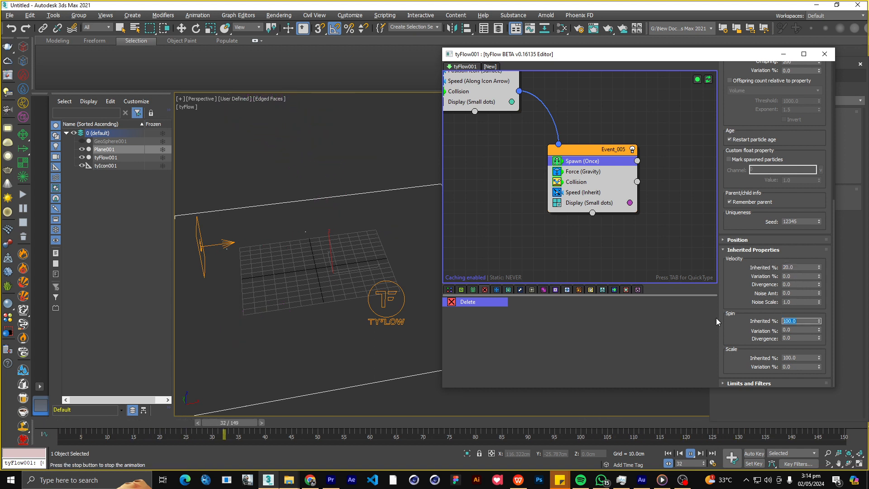
pyautogui.write('20')
pyautogui.press('Return')
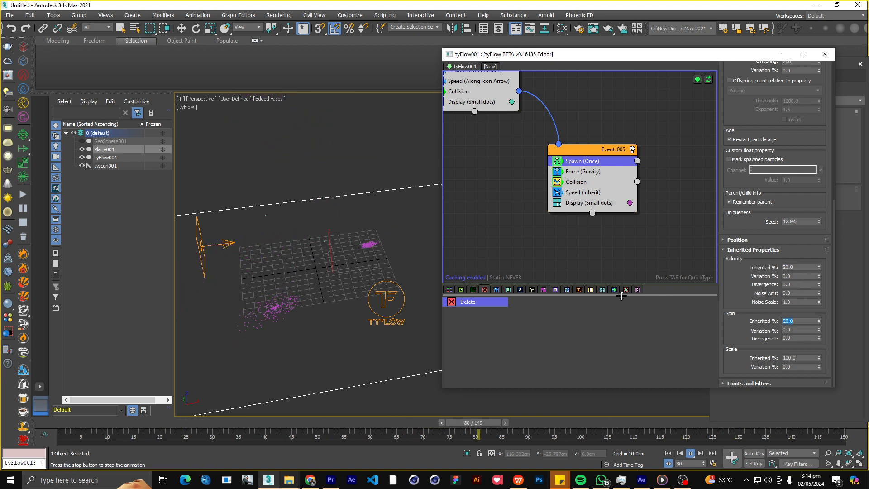
# Set the Event_005 Speed operator's Variation to 60% and its Magnitude to 2 cm.
pyautogui.moveTo(556, 250); pyautogui.dragTo(576, 283, button='middle')
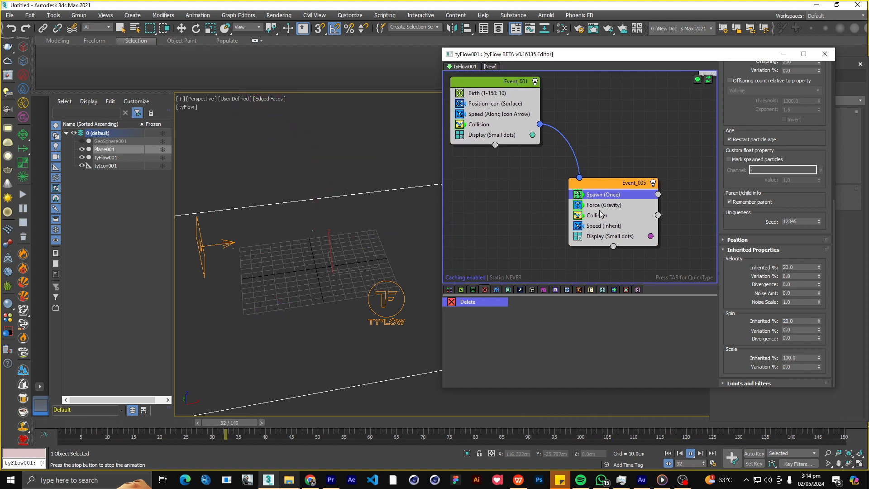
pyautogui.click(604, 225)
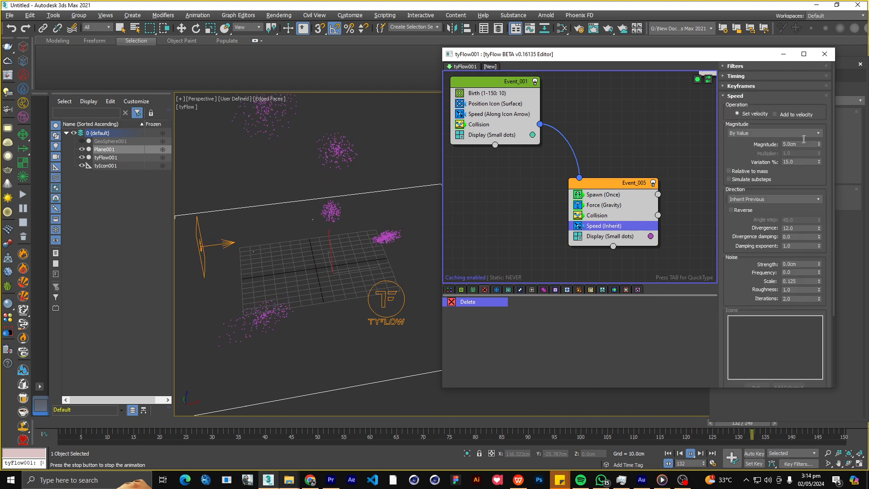
pyautogui.moveTo(804, 143); pyautogui.dragTo(776, 143)
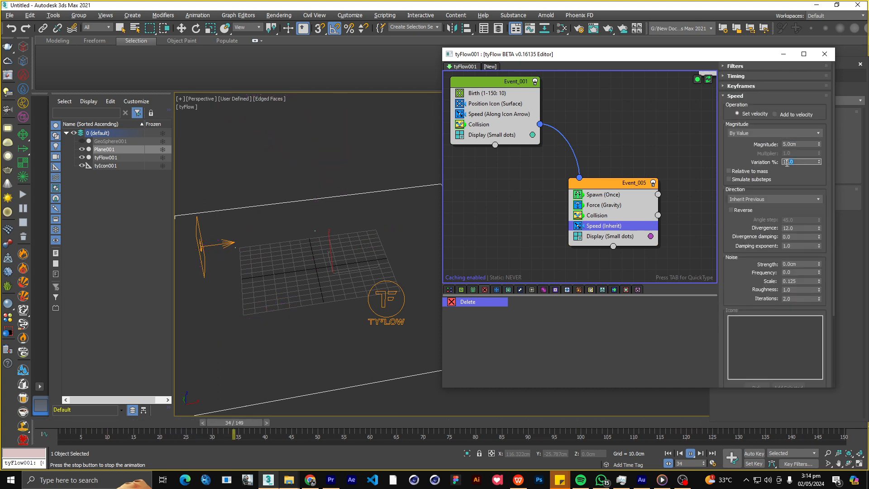
pyautogui.write('60')
pyautogui.press('Return')
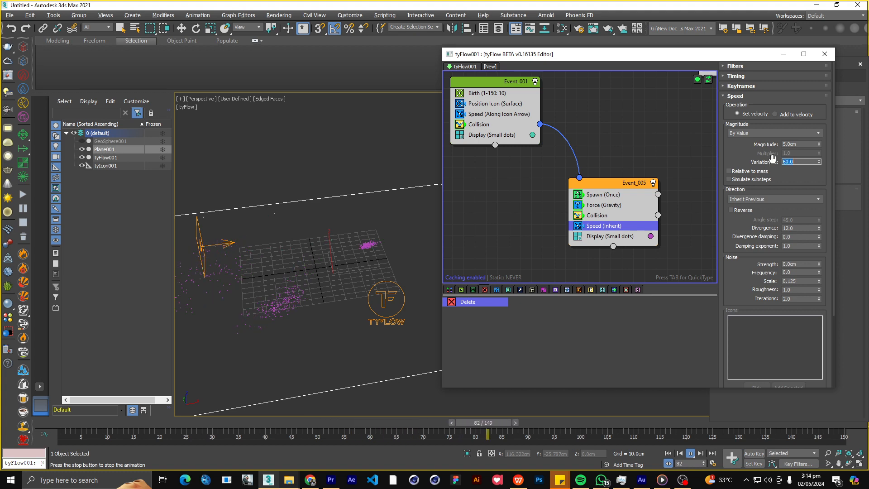
pyautogui.keyDown('alt'); pyautogui.moveTo(336, 252); pyautogui.dragTo(316, 247, button='middle'); pyautogui.keyUp('alt')
pyautogui.doubleClick(797, 144)
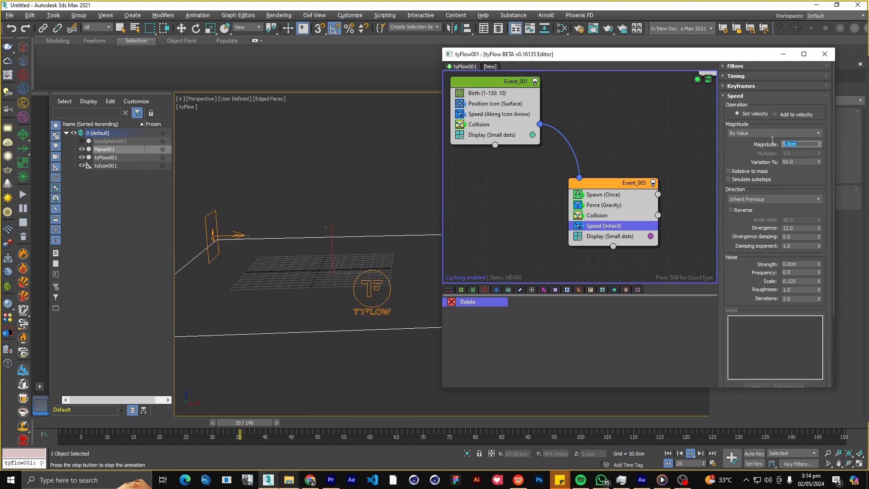
pyautogui.write('2')
pyautogui.press('Return')
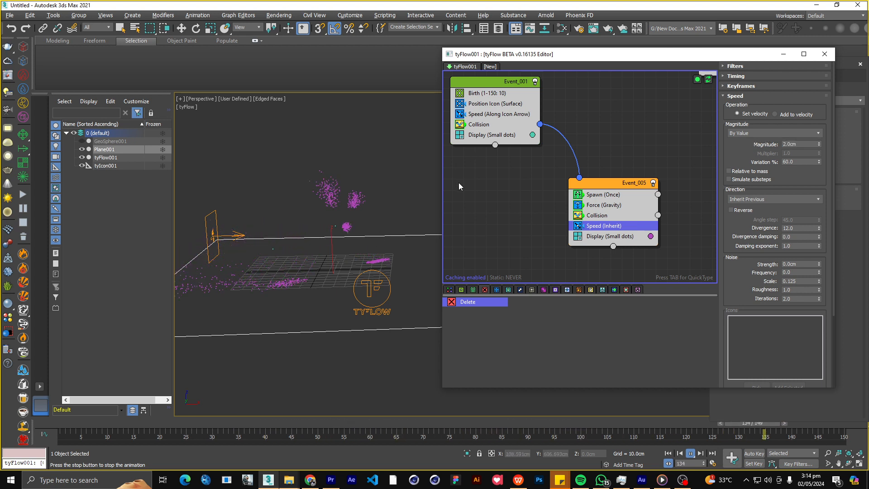
# Turn the upper shield-impact event chain back on and play it together with the Event_005 debris.
pyautogui.moveTo(458, 183); pyautogui.dragTo(475, 225, button='middle')
pyautogui.moveTo(597, 111); pyautogui.dragTo(583, 174, button='middle')
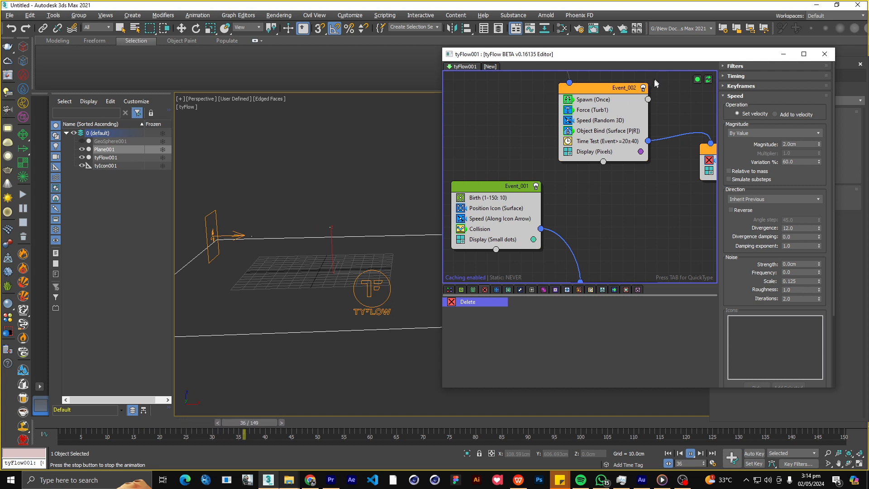
pyautogui.scroll(-3, 542, 99)
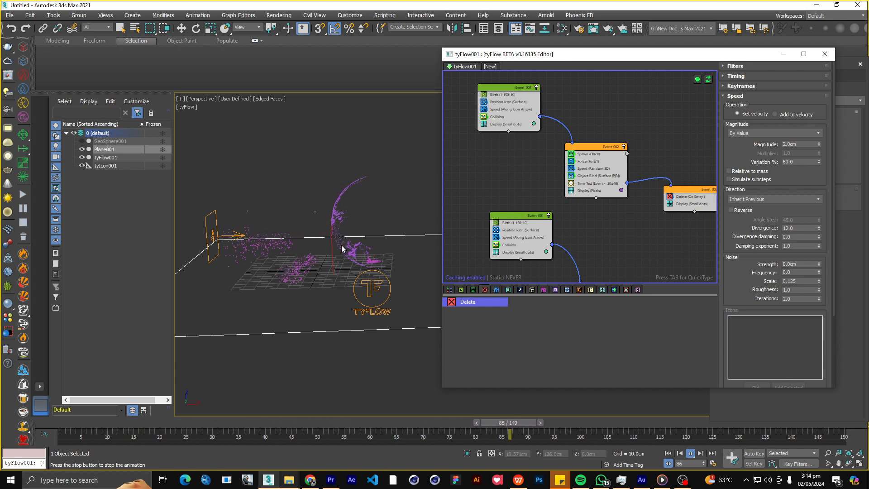
# Set the built-in gravity Strength of the Event_005 Force operator to -0.1 cm.
pyautogui.moveTo(582, 222); pyautogui.dragTo(537, 143, button='middle')
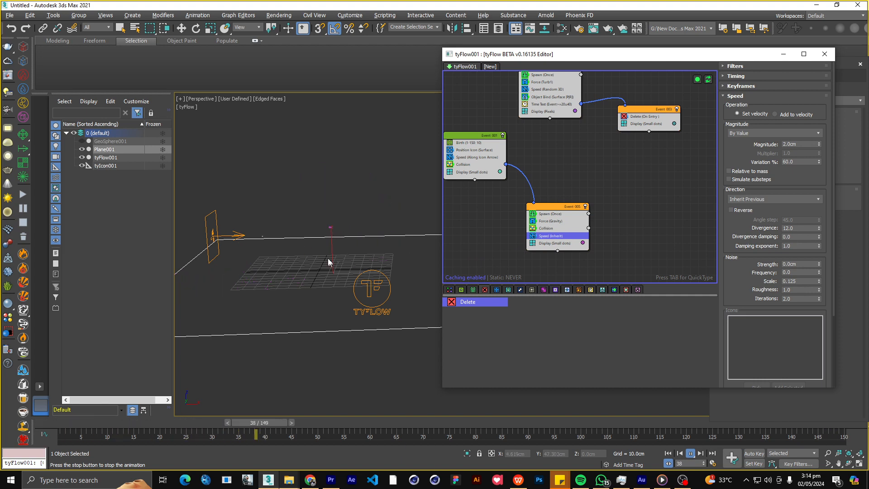
pyautogui.scroll(4, 490, 237)
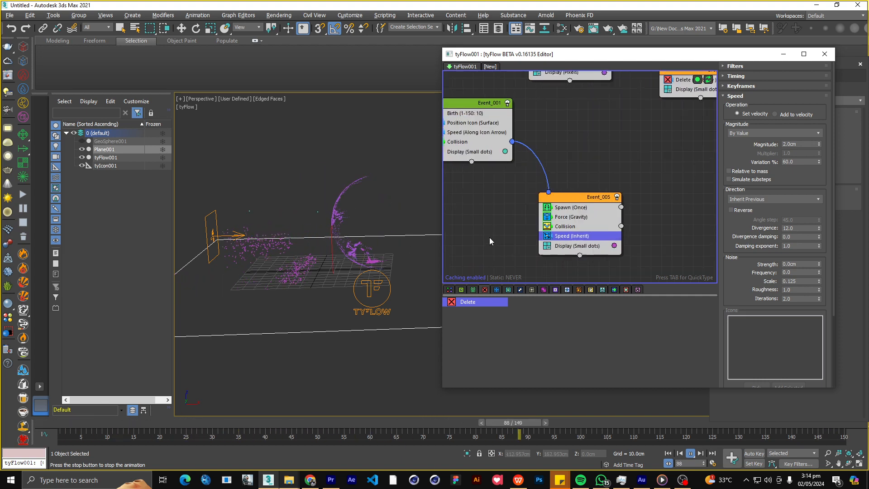
pyautogui.moveTo(484, 232); pyautogui.dragTo(465, 204, button='middle')
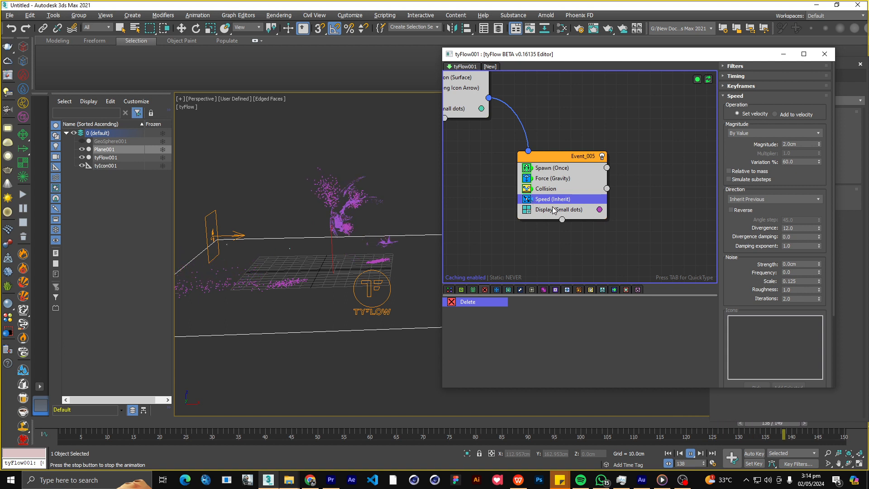
pyautogui.click(551, 180)
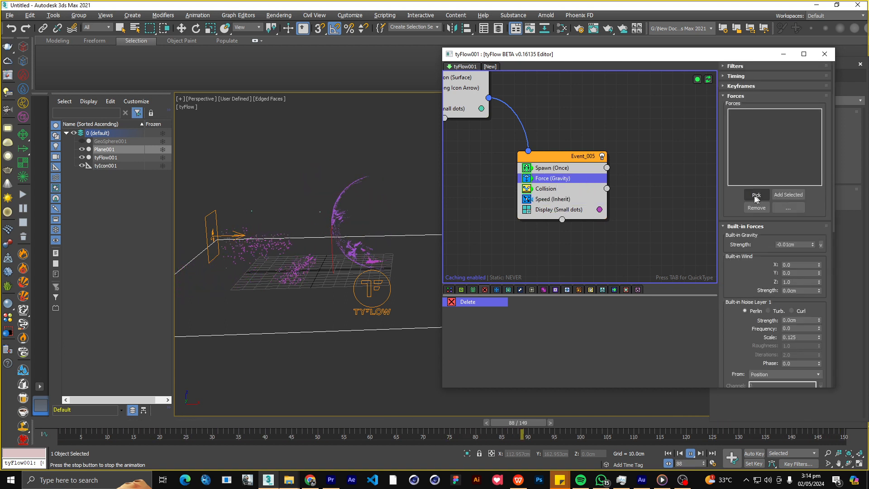
pyautogui.scroll(-2, 787, 223)
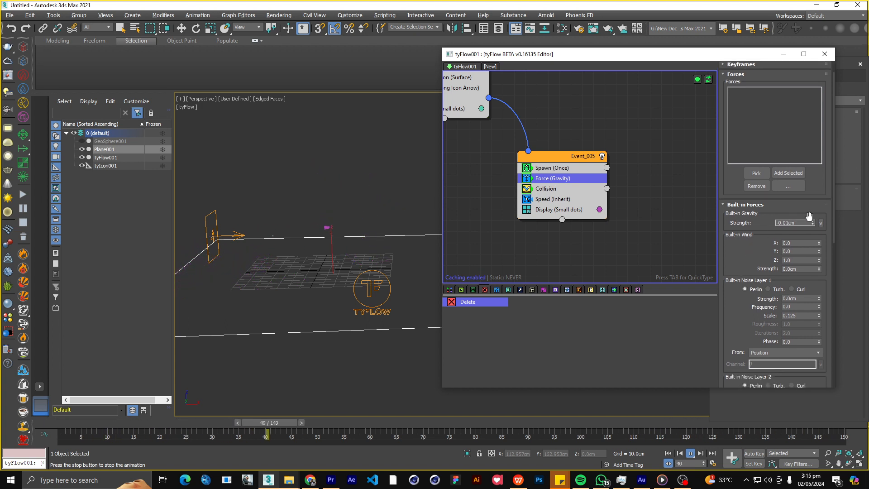
pyautogui.write('1')
pyautogui.press('Return')
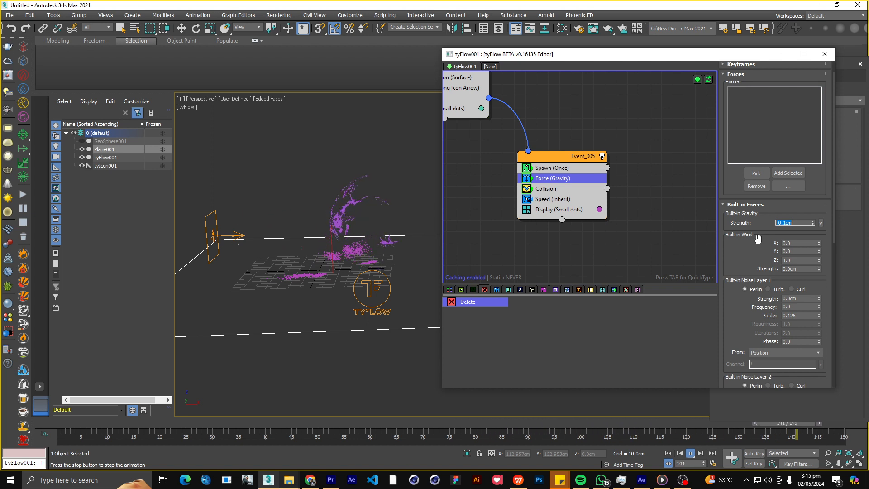
# Add a second Collision operator to Event_005 with GeoSphere001 as its collider and Friction set to 0%.
pyautogui.click(690, 453)
pyautogui.scroll(-2, 487, 202)
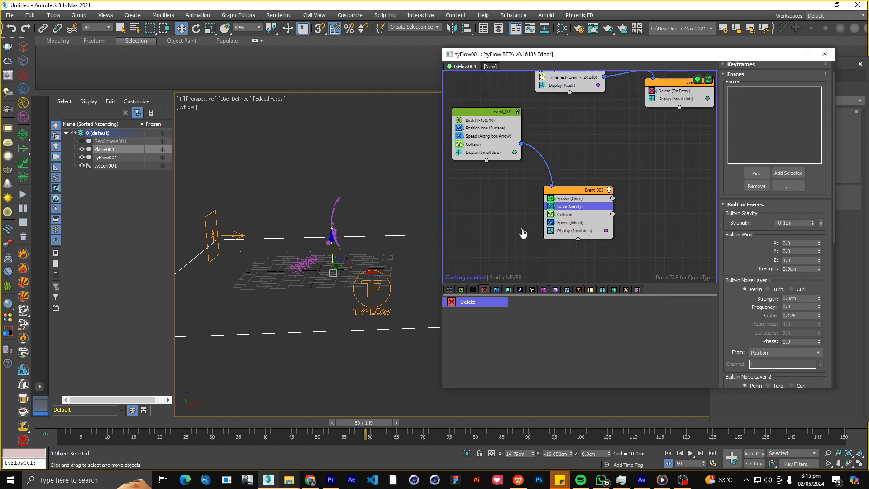
pyautogui.scroll(1, 537, 232)
pyautogui.press('Tab')
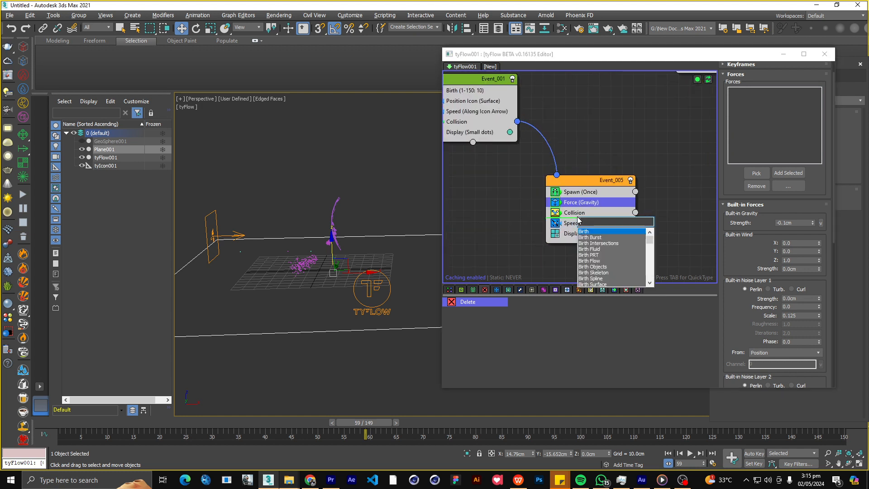
pyautogui.write('coll')
pyautogui.press('Return')
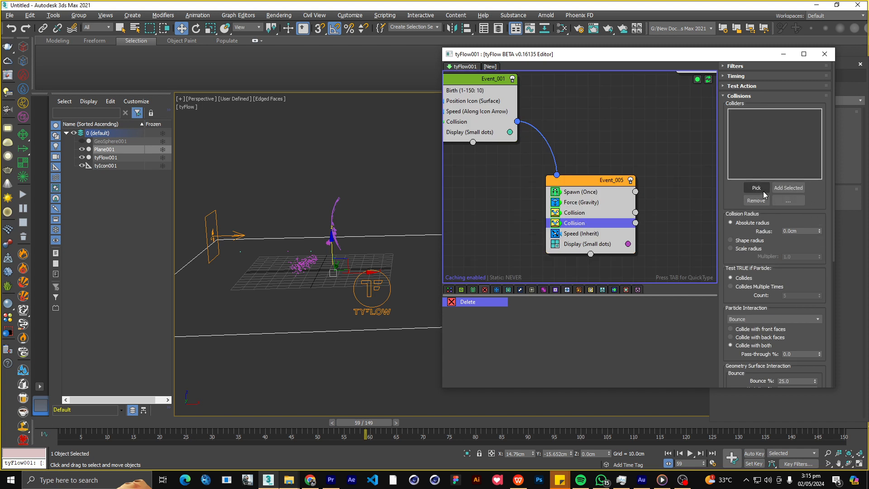
pyautogui.click(763, 191)
pyautogui.click(108, 140)
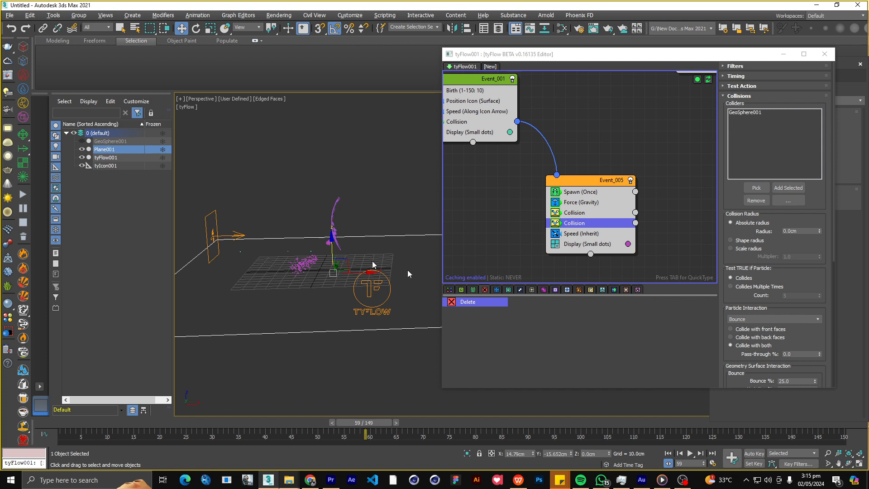
pyautogui.scroll(-5, 736, 195)
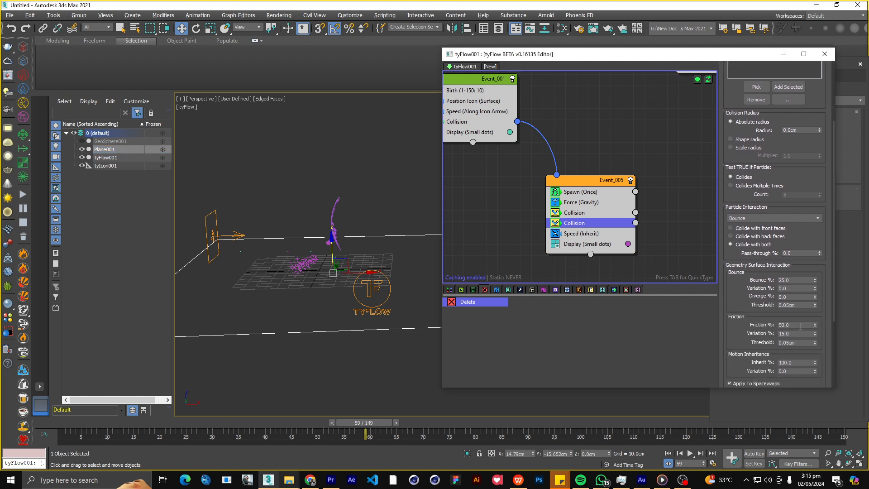
pyautogui.press('Return')
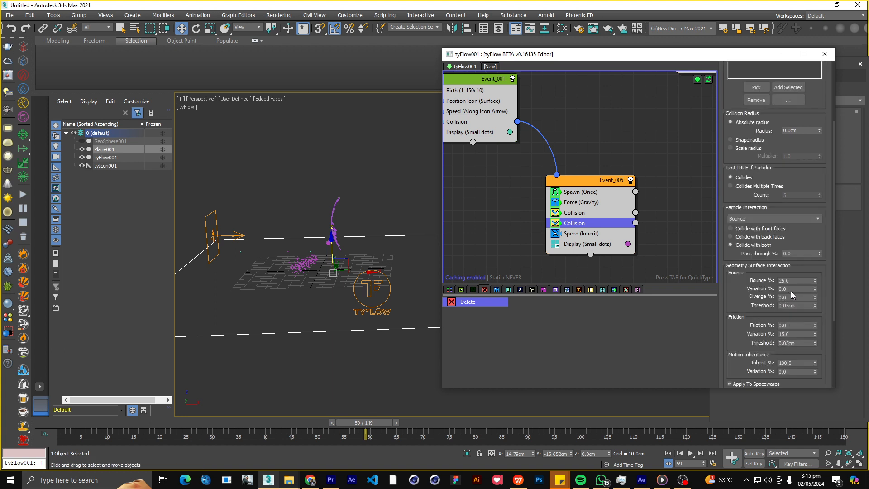
# Play the simulation from the start and check from several angles how the debris collides with the sphere.
pyautogui.click(669, 452)
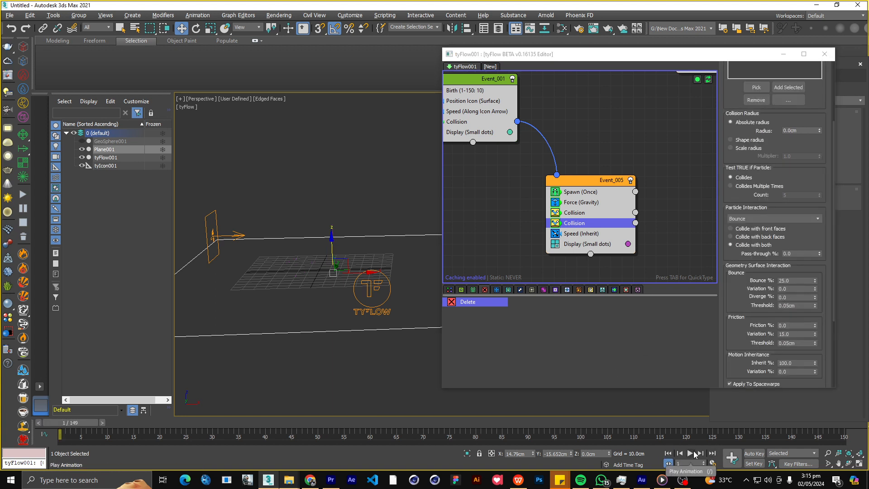
pyautogui.click(690, 453)
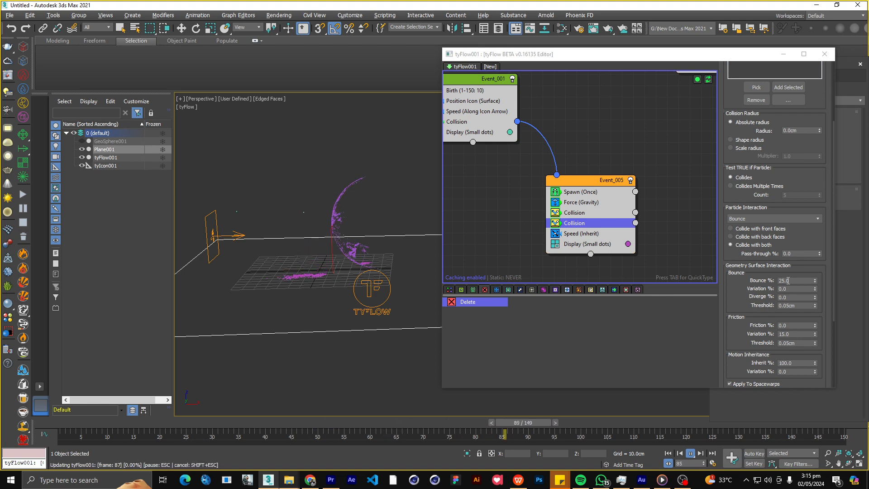
pyautogui.keyDown('alt'); pyautogui.moveTo(388, 256); pyautogui.dragTo(294, 245, button='middle'); pyautogui.keyUp('alt')
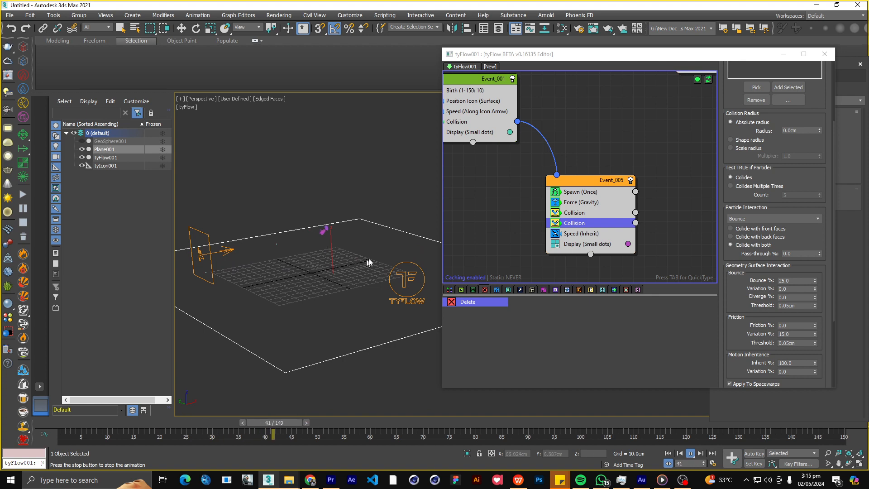
pyautogui.keyDown('alt'); pyautogui.moveTo(359, 258); pyautogui.dragTo(306, 243, button='middle'); pyautogui.keyUp('alt')
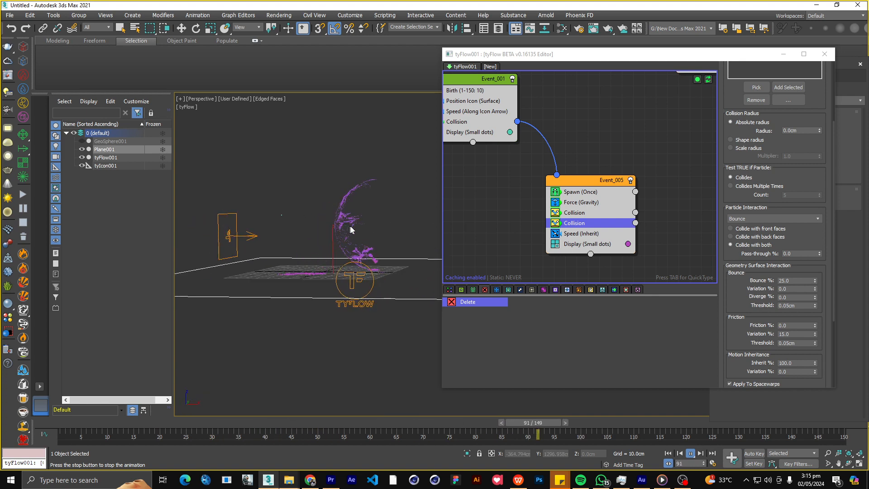
# Switch Built-in Noise Layer 1 of the Event_005 Force operator to Turb. with a Strength of 0.35 cm.
pyautogui.click(576, 205)
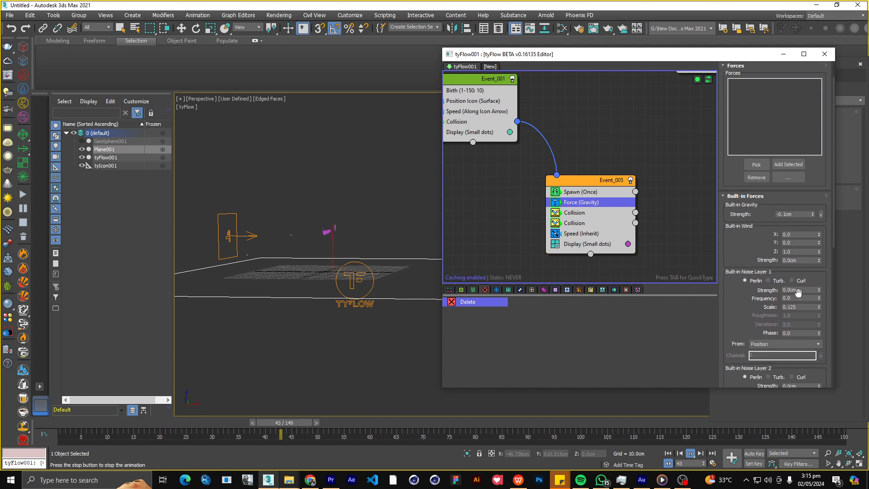
pyautogui.click(769, 281)
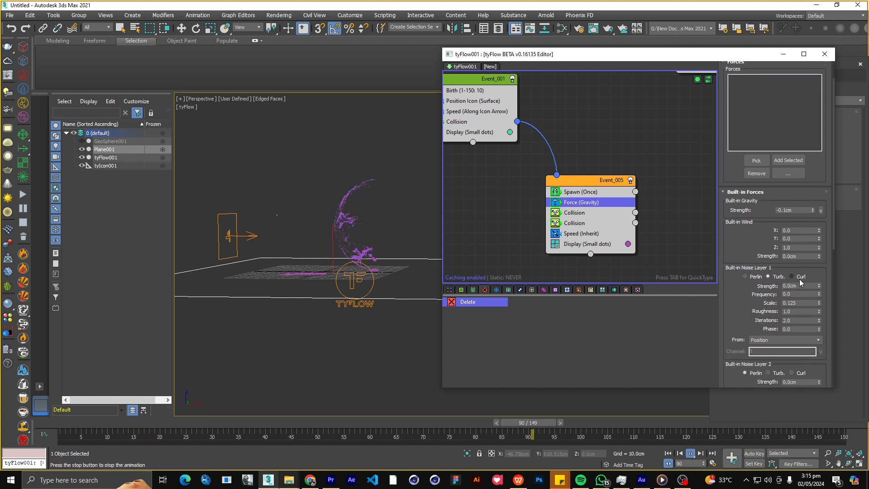
pyautogui.click(798, 285)
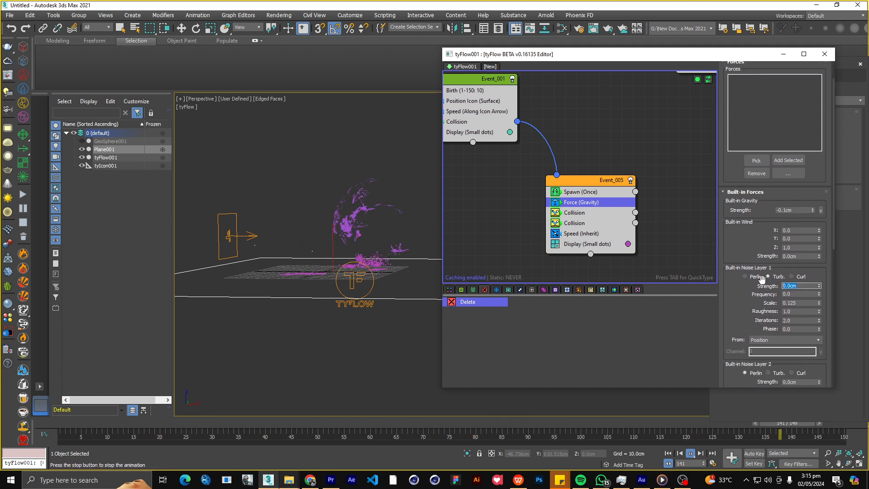
pyautogui.write('.3')
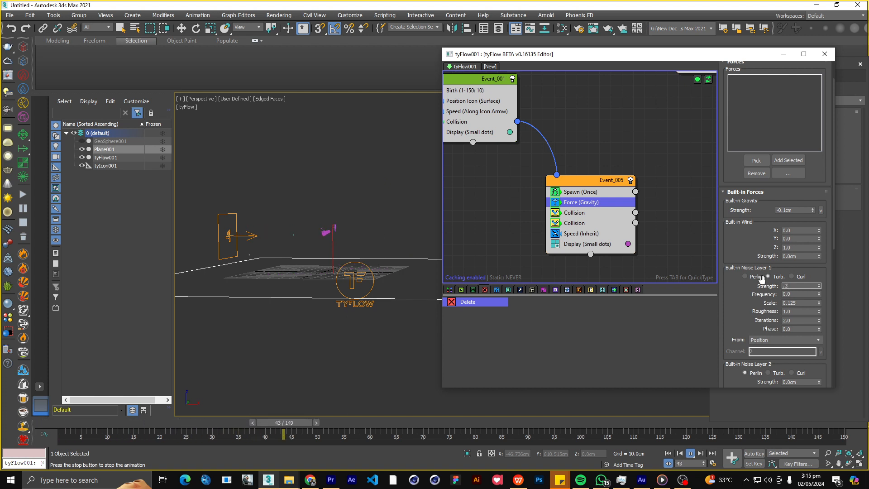
pyautogui.write('5')
pyautogui.press('Return')
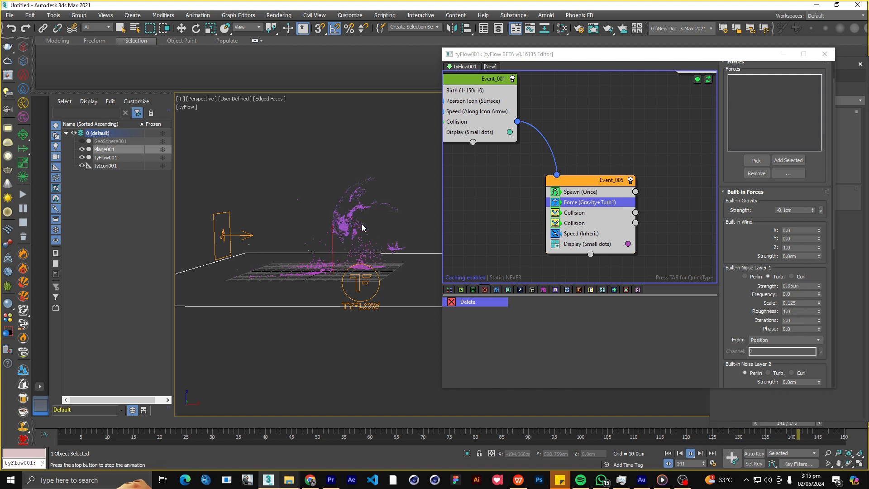
# Check the turbulent debris from other angles and set the Event_005 Force operator's Noise Layer 1 Strength to 0.2 cm.
pyautogui.keyDown('alt'); pyautogui.moveTo(362, 224); pyautogui.dragTo(387, 232, button='middle'); pyautogui.keyUp('alt')
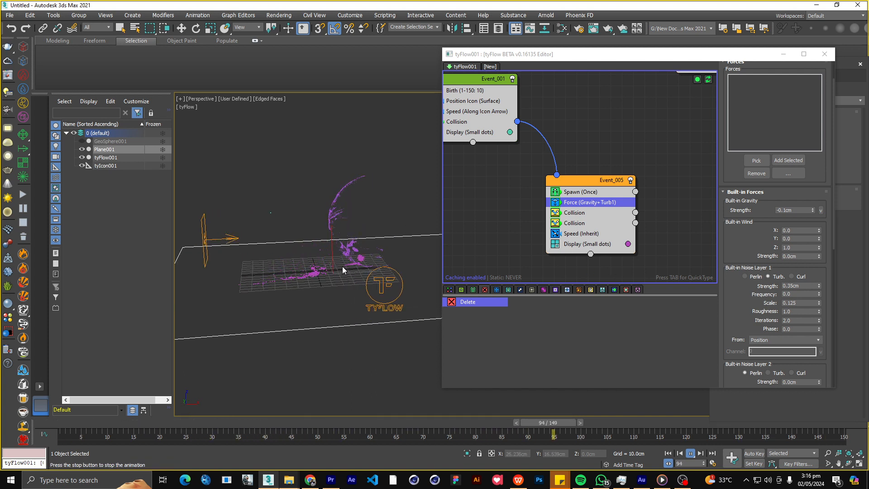
pyautogui.keyDown('alt'); pyautogui.moveTo(319, 261); pyautogui.dragTo(311, 258, button='middle'); pyautogui.keyUp('alt')
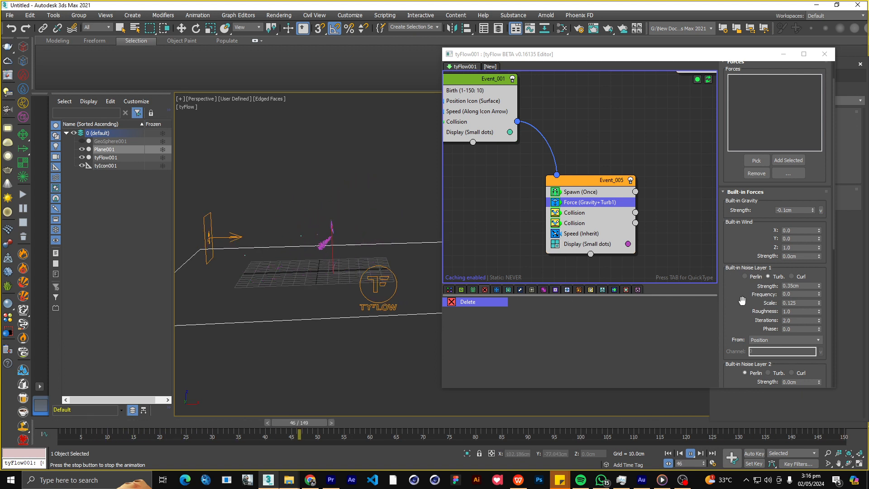
pyautogui.moveTo(737, 291); pyautogui.dragTo(737, 287)
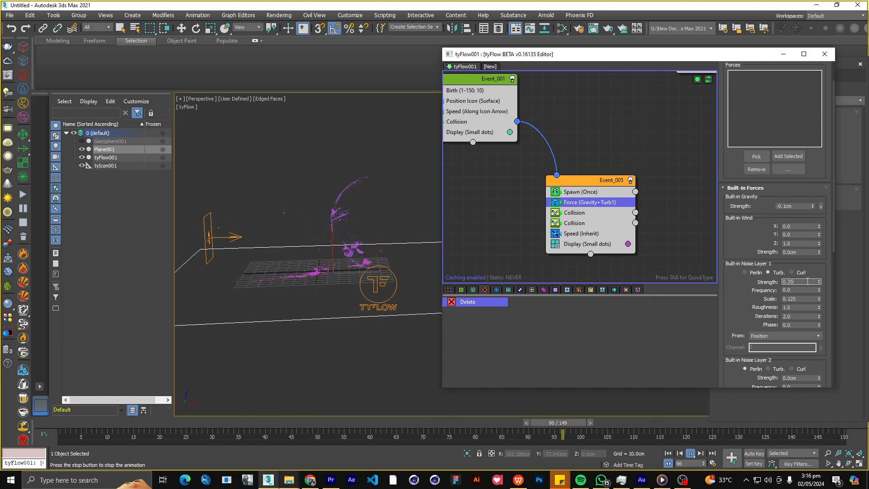
pyautogui.write('0.2')
pyautogui.press('Return')
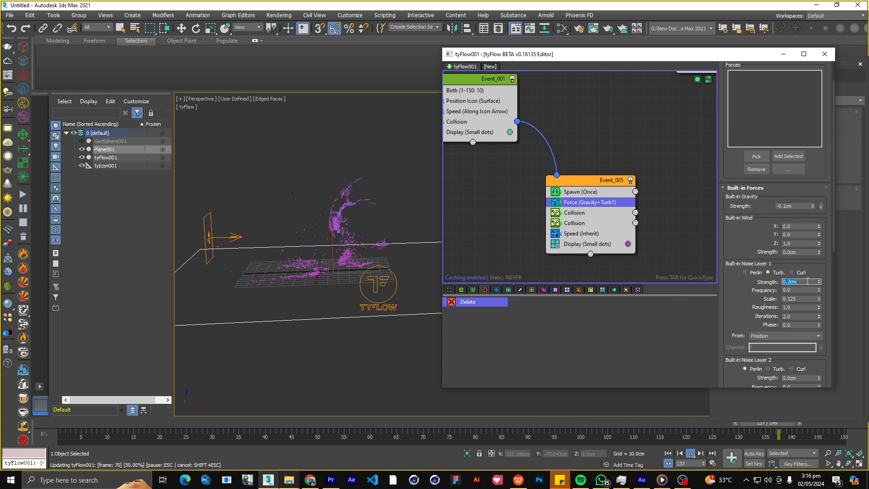
# Set the Event_005 Spawn operator's Offspring to 1000 with a Variation of 50%.
pyautogui.click(583, 194)
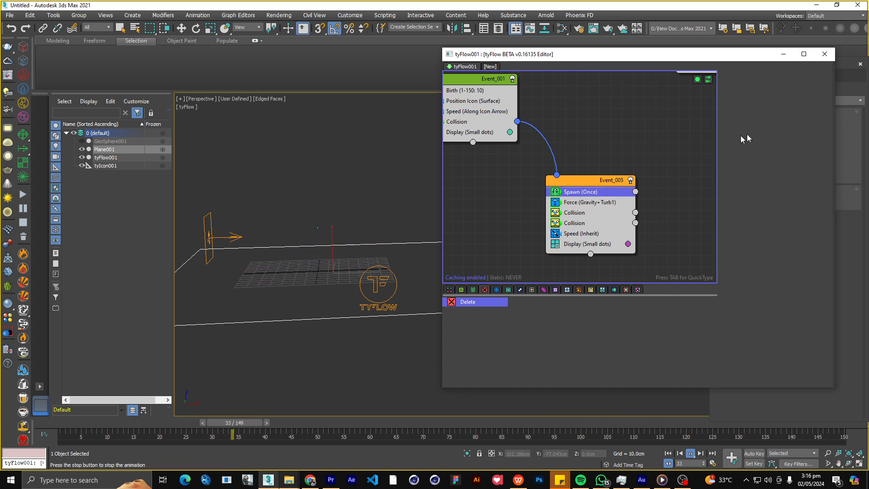
pyautogui.moveTo(738, 306); pyautogui.dragTo(738, 284)
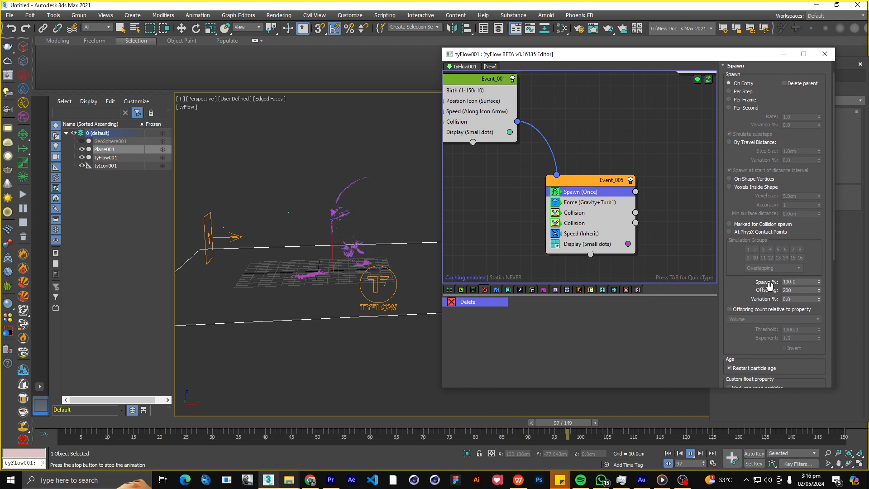
pyautogui.doubleClick(796, 290)
pyautogui.write('10')
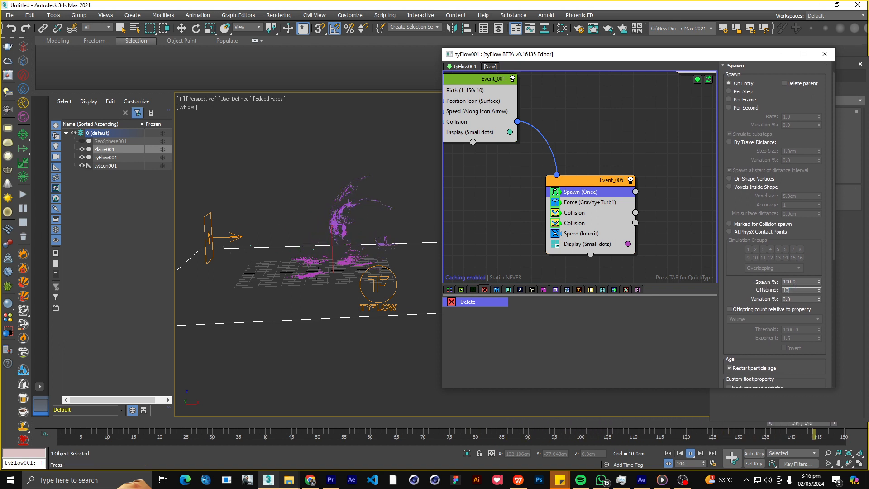
pyautogui.write('00')
pyautogui.press('Return')
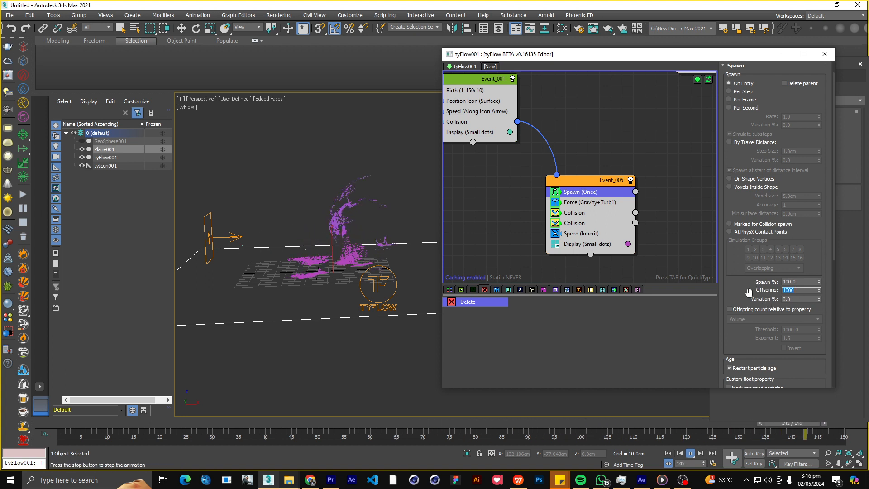
pyautogui.press('Tab')
pyautogui.write('5')
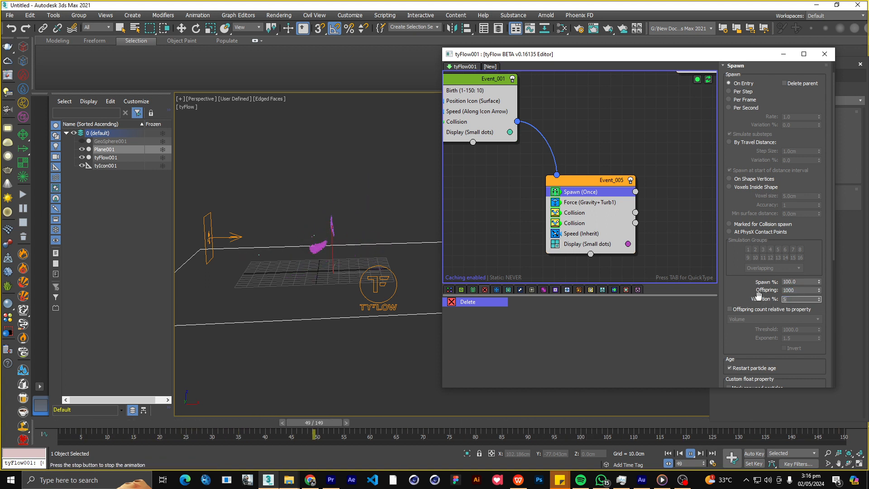
pyautogui.write('0')
pyautogui.press('Return')
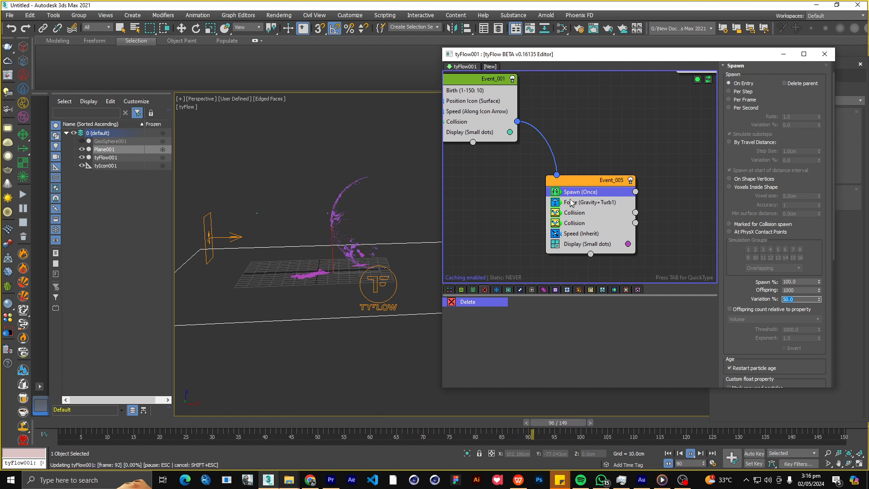
# Set the Built-in Wind Strength of the Event_005 Force operator to 0.06 cm.
pyautogui.click(571, 202)
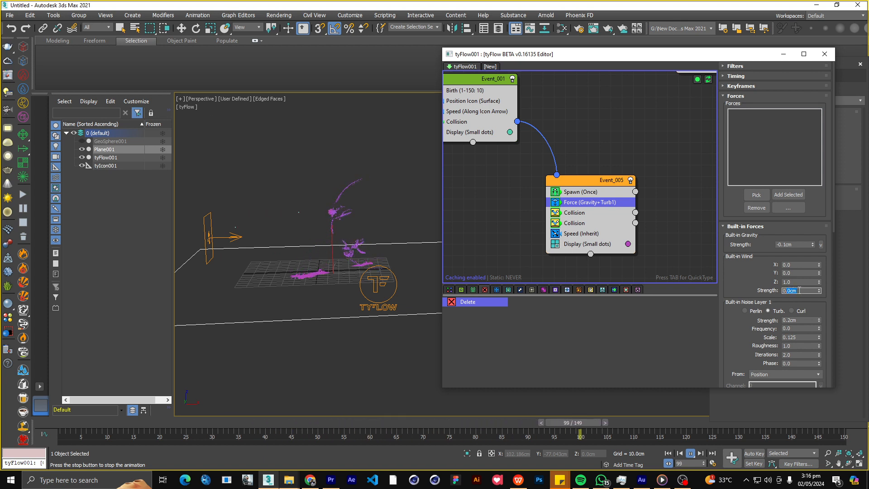
pyautogui.press('BackSpace')
pyautogui.press('BackSpace')
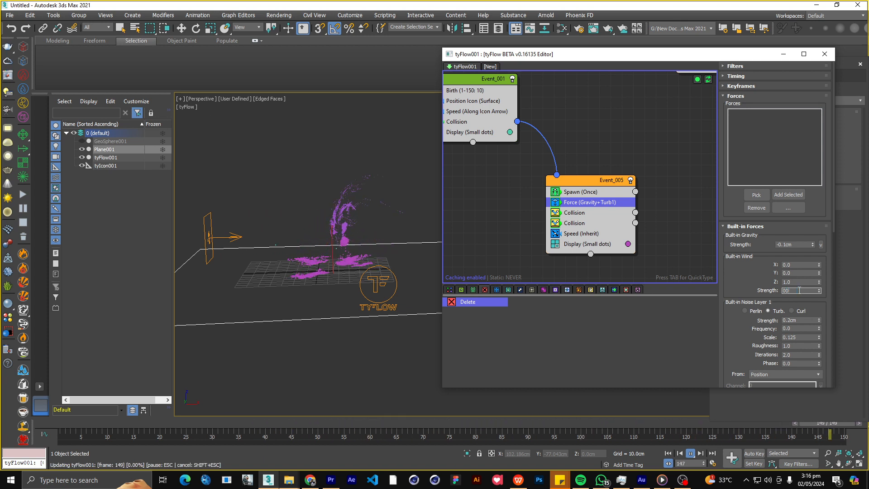
pyautogui.write('0.06cm')
pyautogui.press('Return')
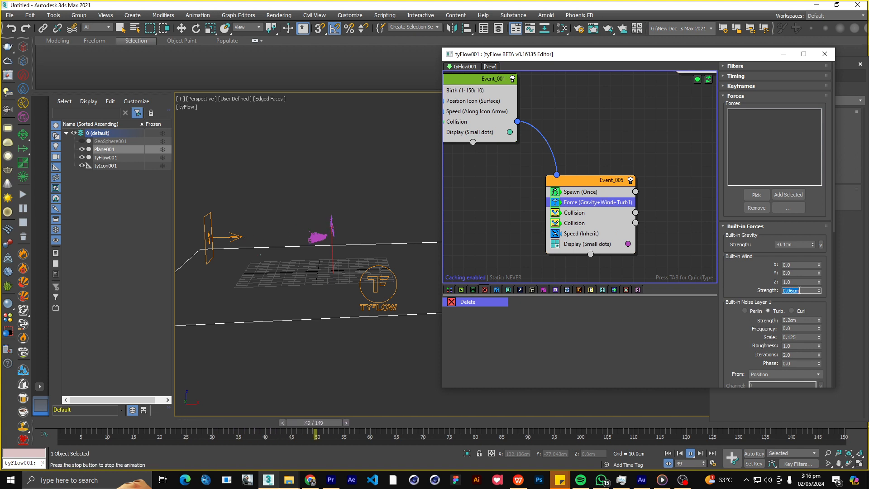
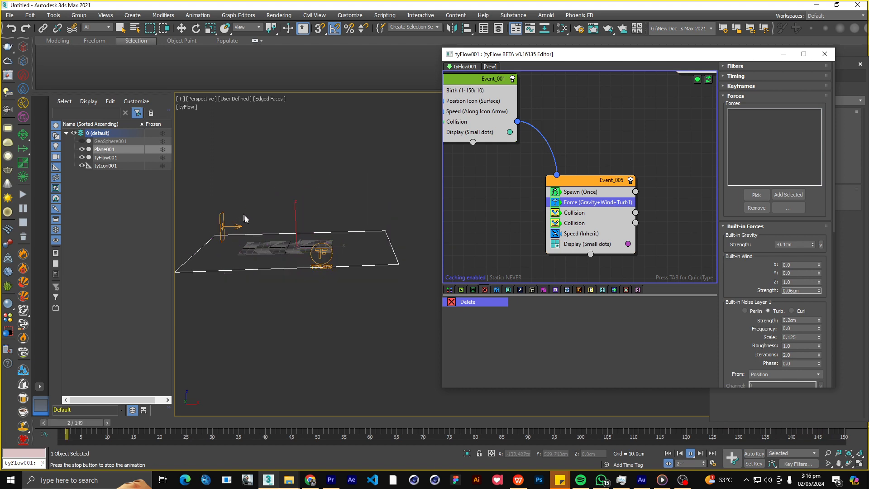
# Check the moving debris from several angles and set the Built-in Wind Z of the Event_005 Force operator to 0.3.
pyautogui.scroll(3, 298, 235)
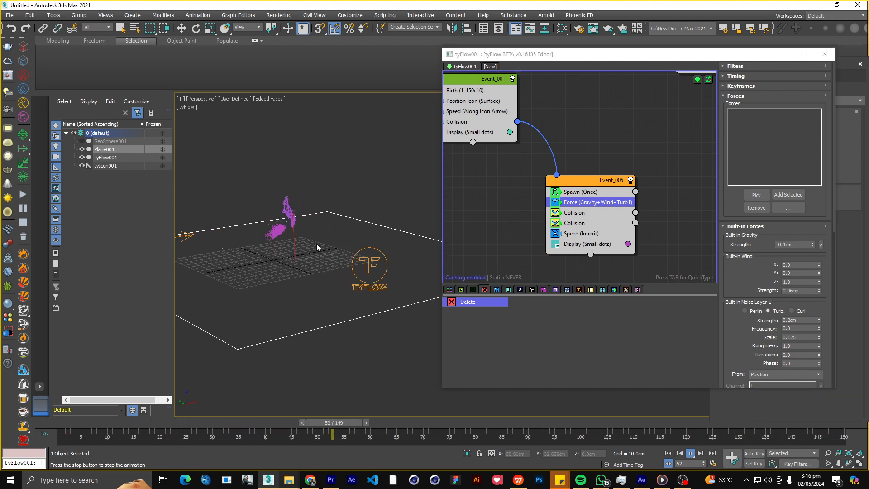
pyautogui.keyDown('alt'); pyautogui.moveTo(316, 248); pyautogui.dragTo(278, 270, button='middle'); pyautogui.keyUp('alt')
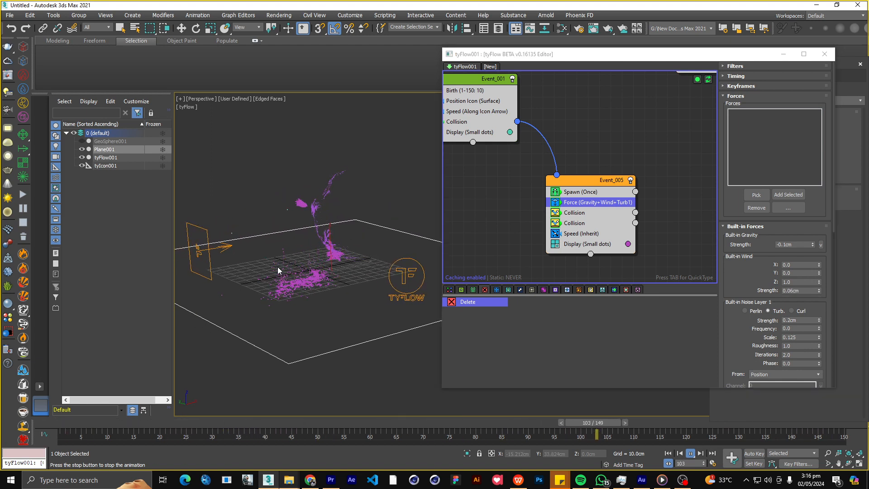
pyautogui.keyDown('alt'); pyautogui.moveTo(361, 262); pyautogui.dragTo(252, 267, button='middle'); pyautogui.keyUp('alt')
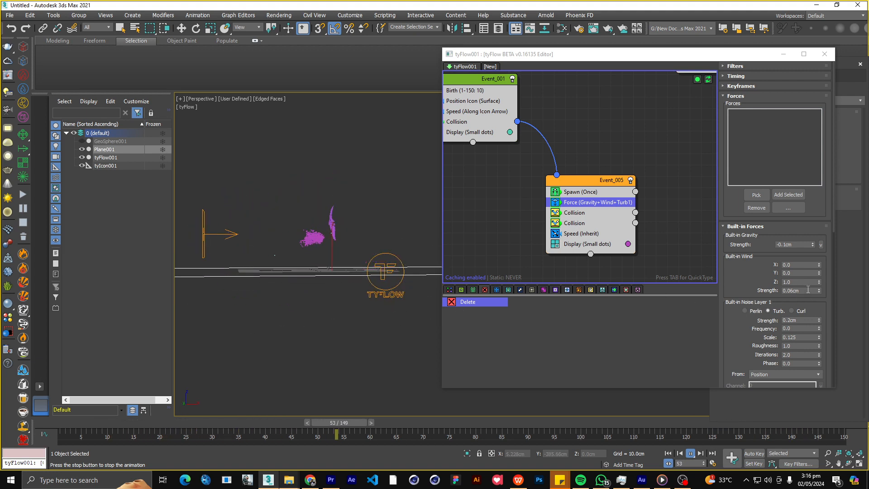
pyautogui.moveTo(803, 282); pyautogui.dragTo(737, 278)
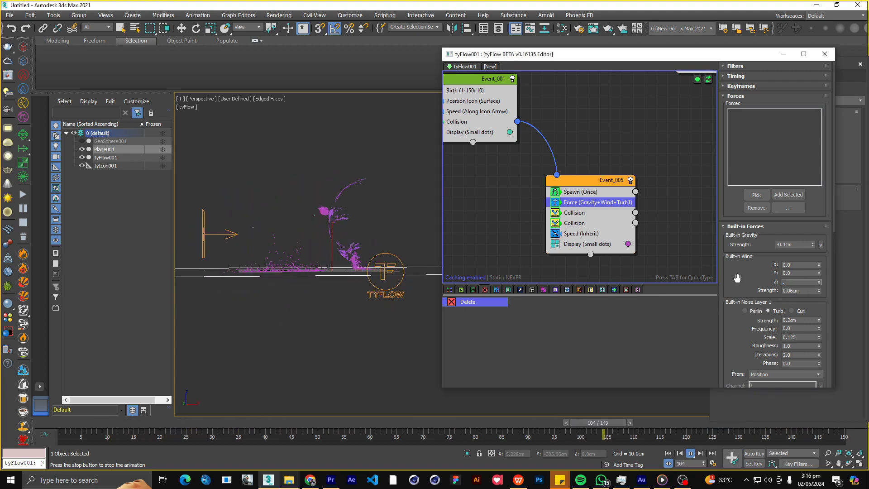
pyautogui.write('0.3')
pyautogui.press('Return')
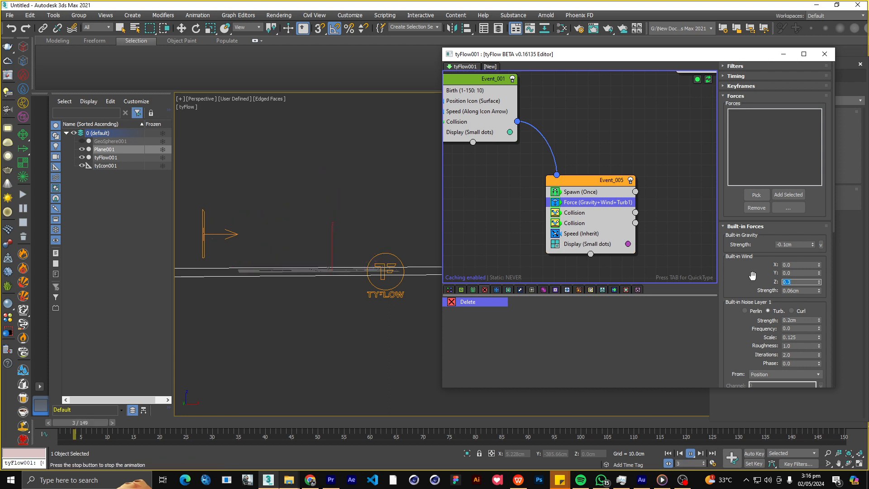
pyautogui.keyDown('alt'); pyautogui.moveTo(338, 273); pyautogui.dragTo(329, 276, button='middle'); pyautogui.keyUp('alt')
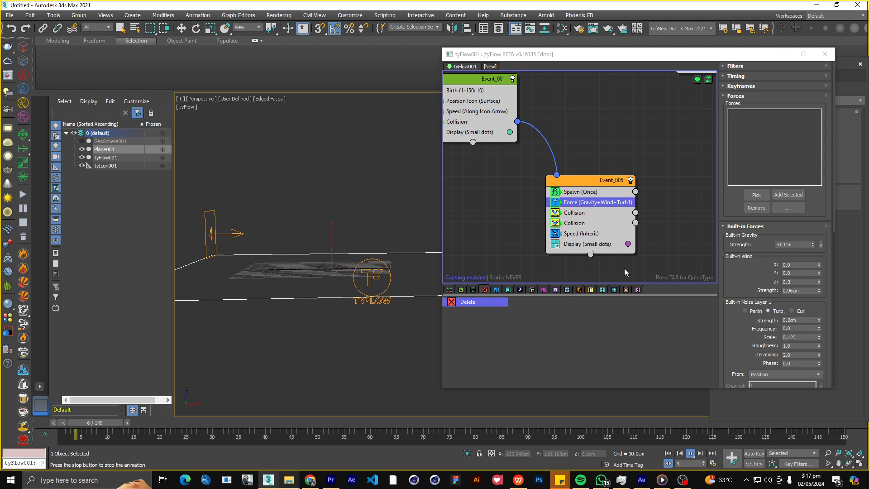
# Set both the Built-in Wind Strength and the wind Z of the Event_005 Force operator to 0.
pyautogui.moveTo(800, 291); pyautogui.dragTo(740, 278)
pyautogui.write('0')
pyautogui.press('Return')
pyautogui.write('0')
pyautogui.press('Return')
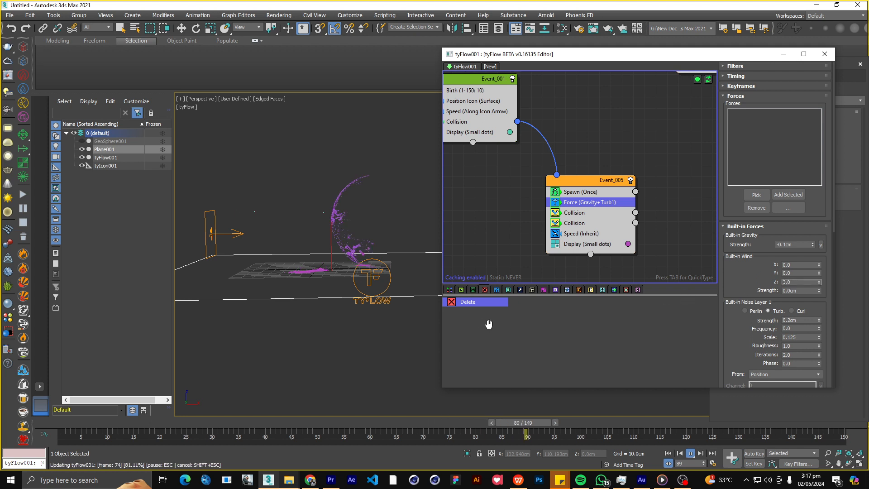
# Set the Built-in Gravity Strength of the Event_005 Force operator to -0.06 cm and check the playing debris from different angles.
pyautogui.click(799, 245)
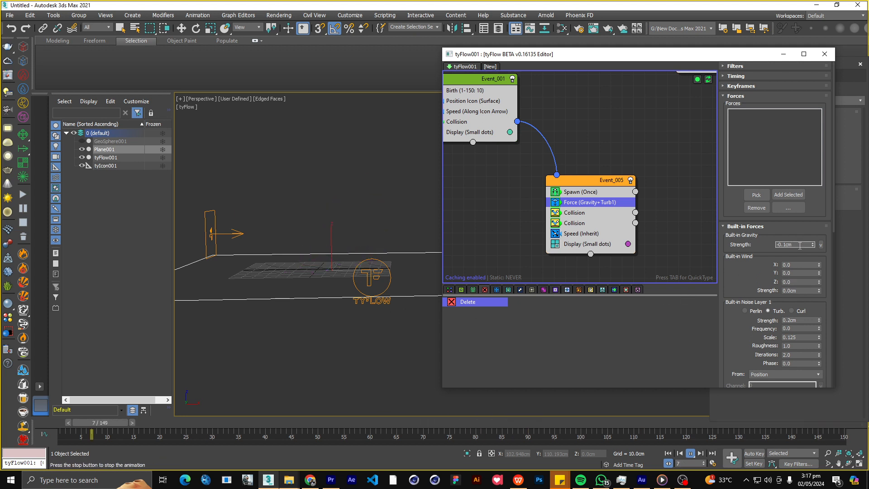
pyautogui.write('-0.06')
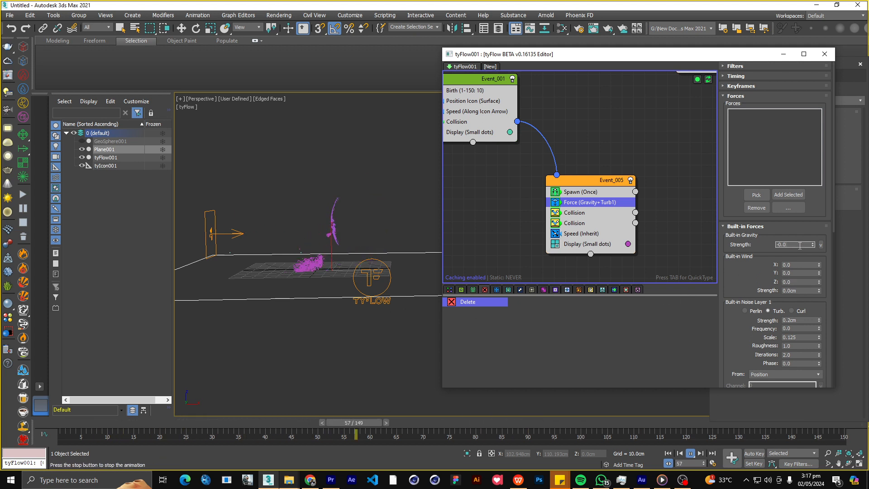
pyautogui.press('Return')
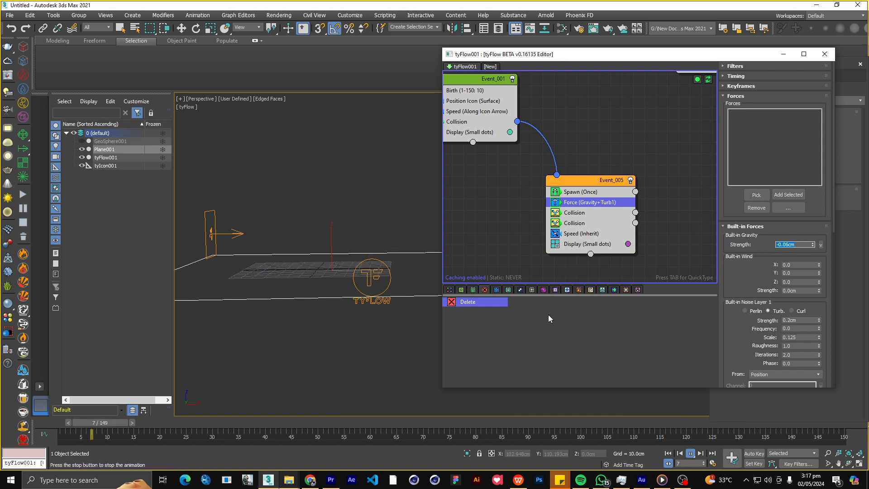
pyautogui.scroll(-5, 327, 213)
pyautogui.keyDown('alt'); pyautogui.moveTo(326, 211); pyautogui.dragTo(311, 286, button='middle'); pyautogui.keyUp('alt')
pyautogui.scroll(5, 318, 231)
pyautogui.scroll(3, 311, 287)
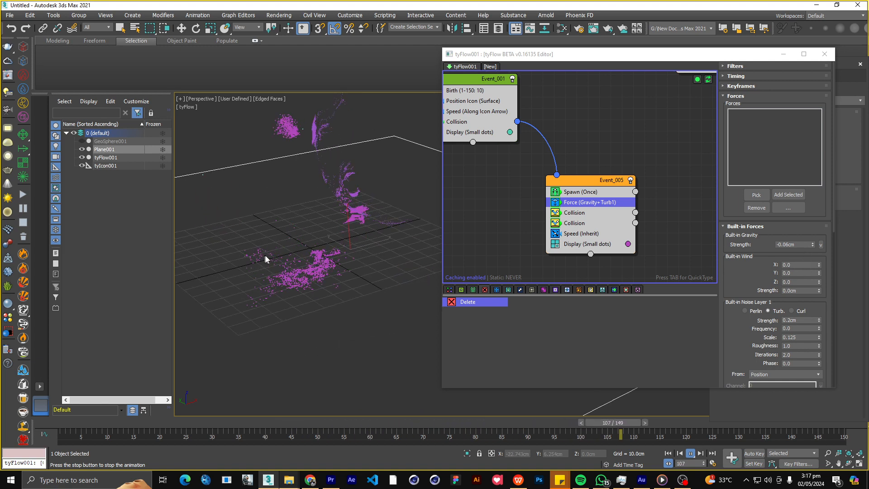
pyautogui.scroll(-3, 266, 258)
pyautogui.keyDown('alt'); pyautogui.moveTo(298, 258); pyautogui.dragTo(433, 233, button='middle'); pyautogui.keyUp('alt')
pyautogui.scroll(-3, 494, 218)
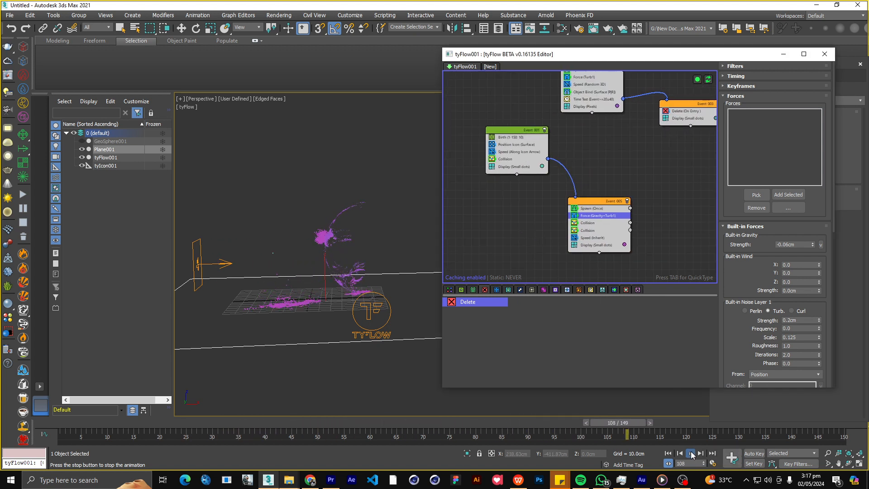
# Stop and rewind the playback, then duplicate the connected Event_001 and Event_005 into the empty area of the flow.
pyautogui.click(668, 452)
pyautogui.moveTo(477, 117); pyautogui.dragTo(520, 194)
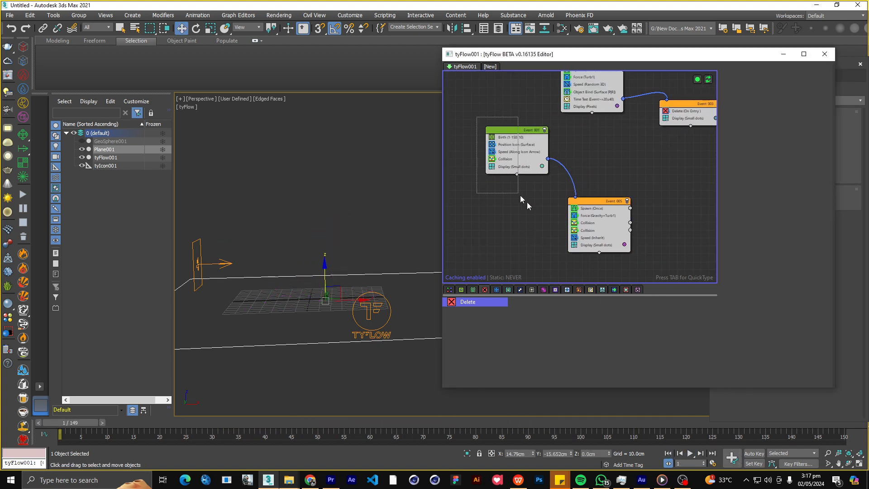
pyautogui.moveTo(597, 288); pyautogui.dragTo(597, 287)
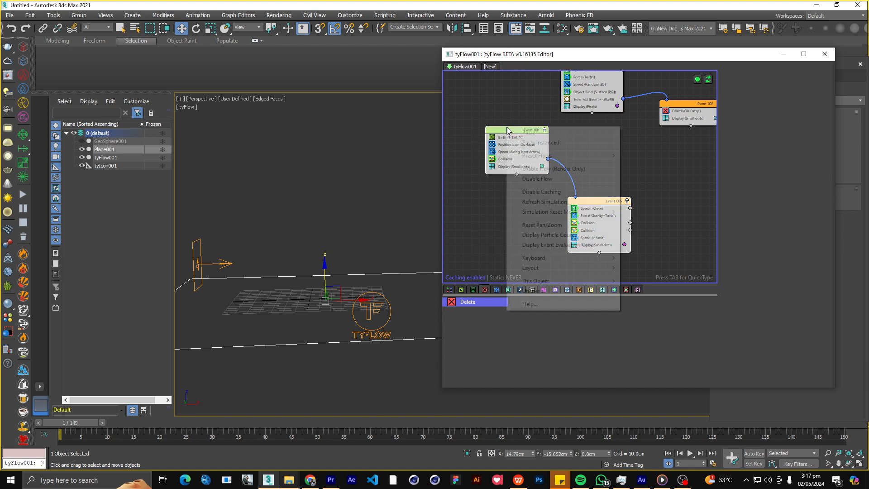
pyautogui.rightClick(507, 127)
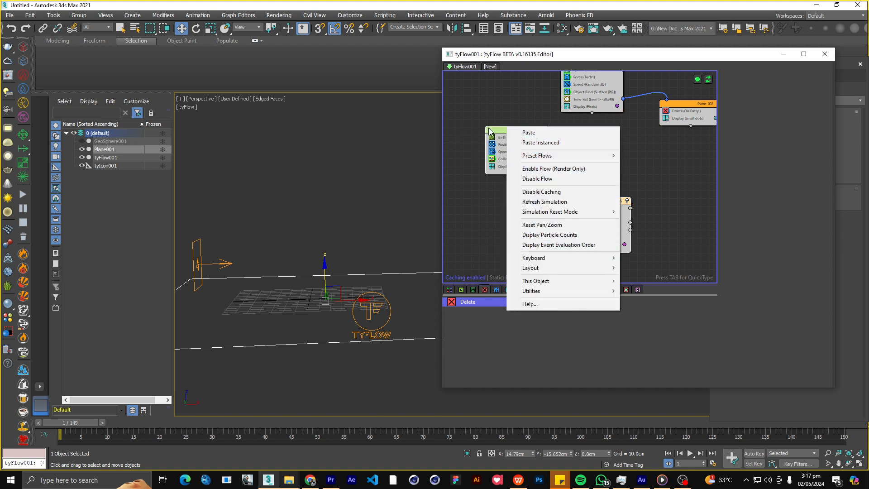
pyautogui.rightClick(492, 131)
pyautogui.click(508, 135)
pyautogui.scroll(-3, 489, 163)
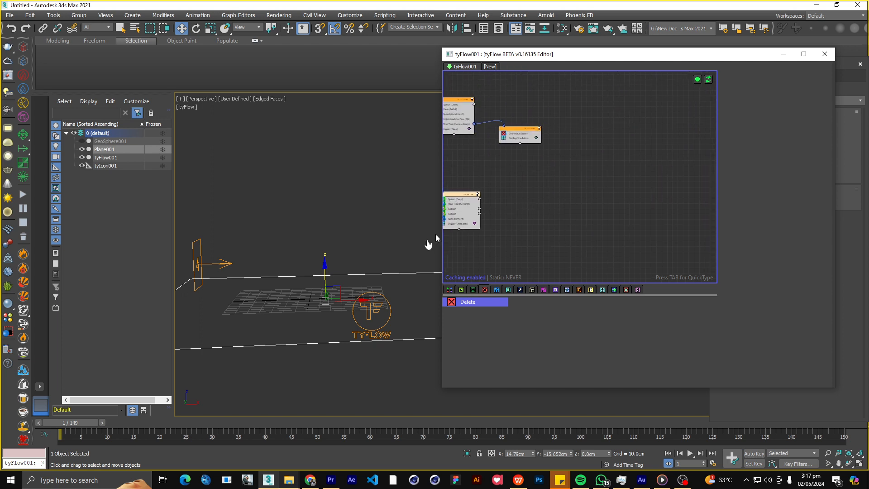
pyautogui.rightClick(565, 164)
pyautogui.click(588, 171)
pyautogui.moveTo(590, 175); pyautogui.dragTo(572, 156, button='middle')
pyautogui.scroll(3, 573, 156)
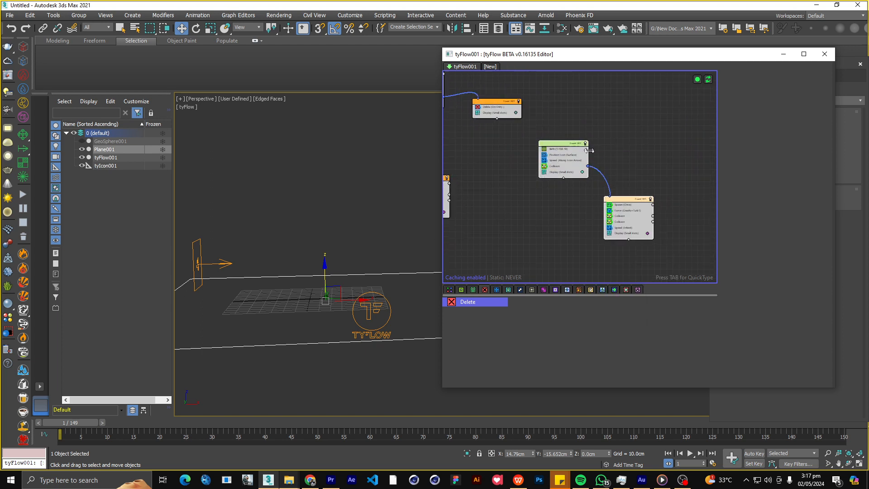
pyautogui.click(645, 160)
pyautogui.scroll(1, 646, 163)
# Set the duplicated Event_005's Spawn Offspring to 300 and its Force operator's Built-in Gravity Strength to -0.02 cm.
pyautogui.moveTo(652, 194); pyautogui.dragTo(616, 165, button='middle')
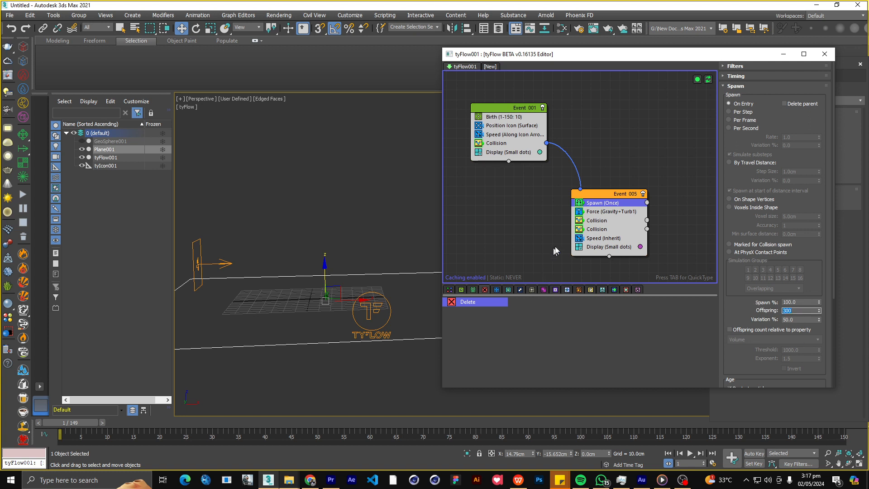
pyautogui.click(609, 211)
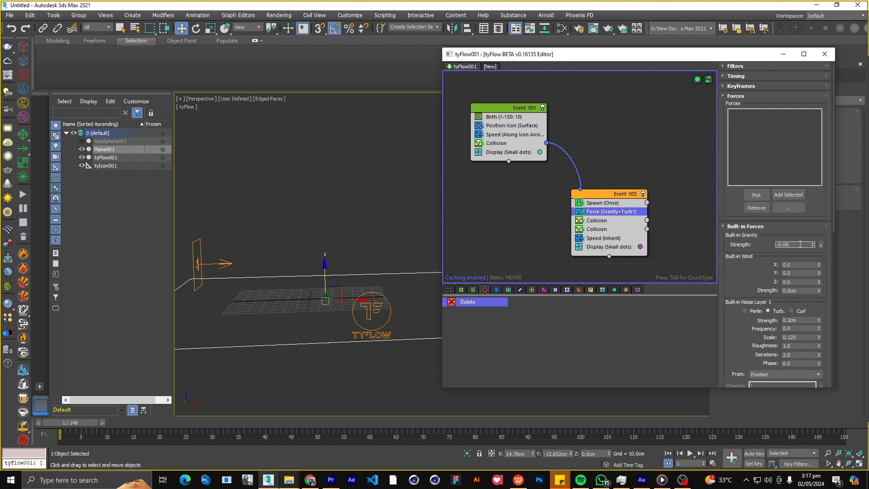
pyautogui.click(606, 203)
# Change the display colour of the duplicated Event_005's particles to red.
pyautogui.click(639, 247)
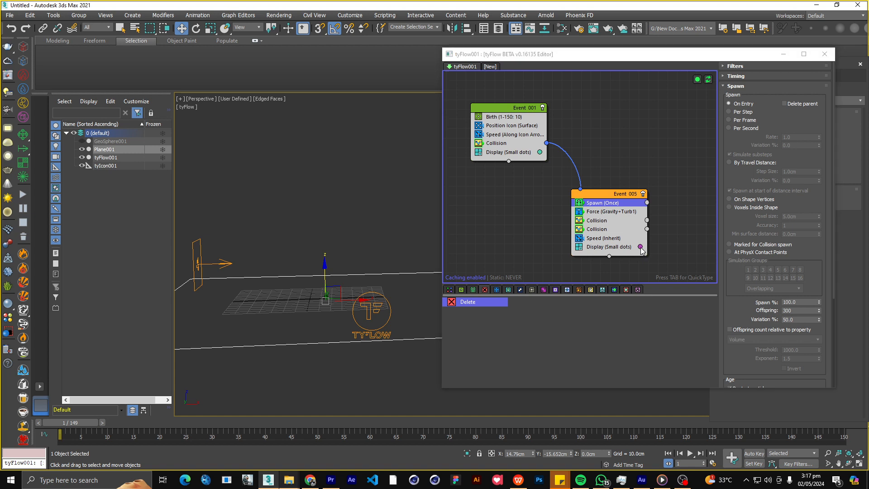
pyautogui.moveTo(715, 277); pyautogui.dragTo(724, 273)
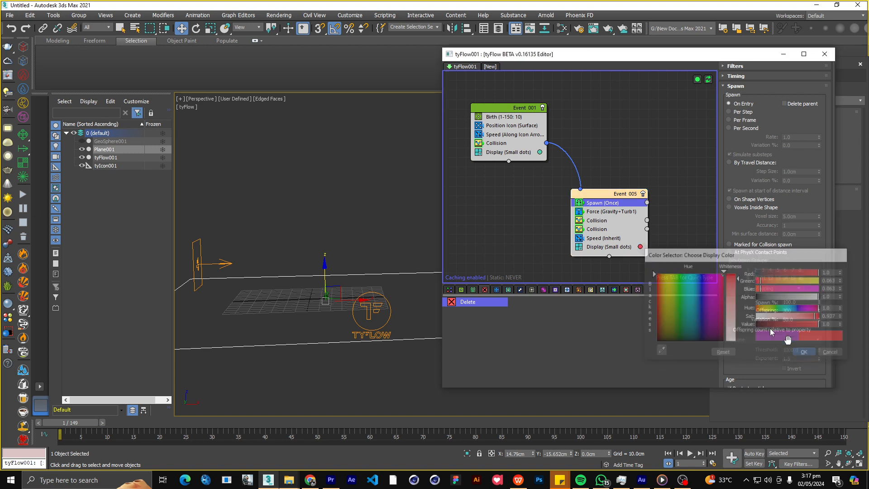
pyautogui.click(805, 353)
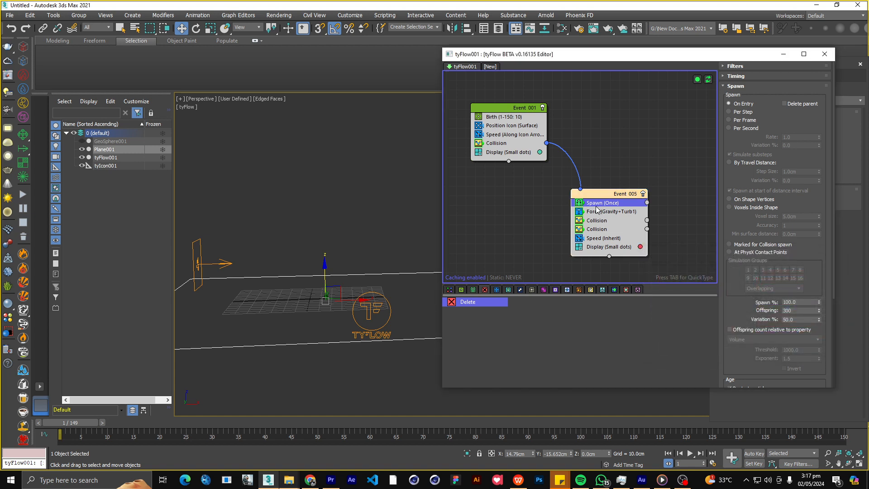
# Play the simulation to frame 69 and examine the duplicated event's debris from another angle.
pyautogui.click(598, 239)
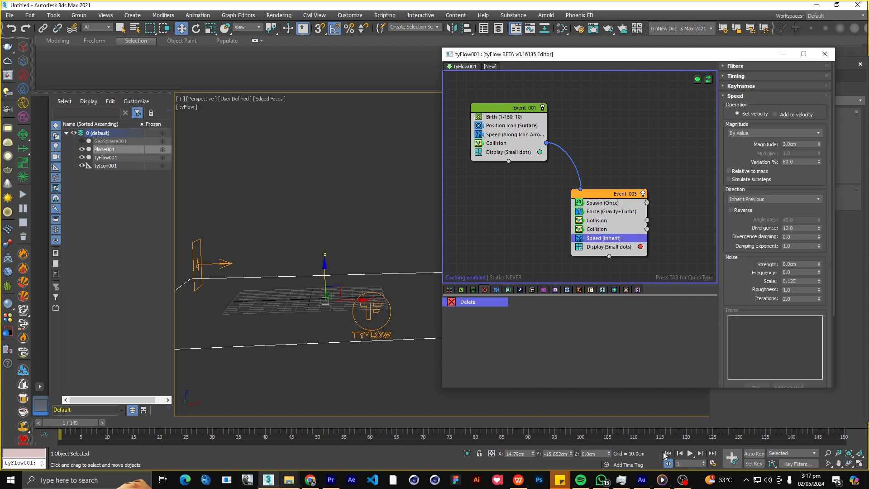
pyautogui.click(689, 453)
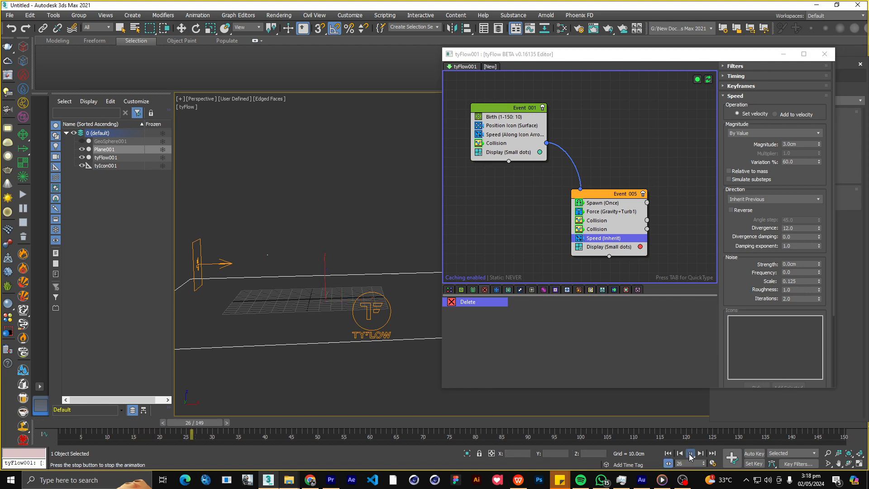
pyautogui.click(689, 455)
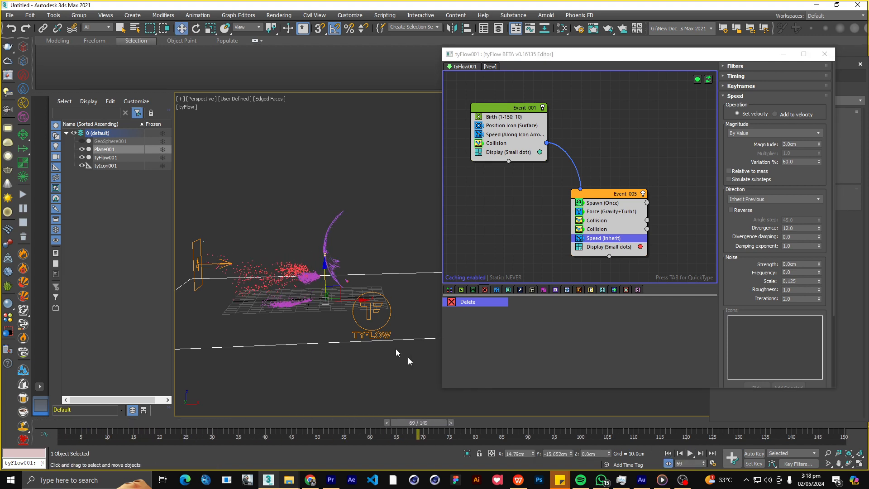
pyautogui.keyDown('alt'); pyautogui.moveTo(334, 313); pyautogui.dragTo(433, 322, button='middle'); pyautogui.keyUp('alt')
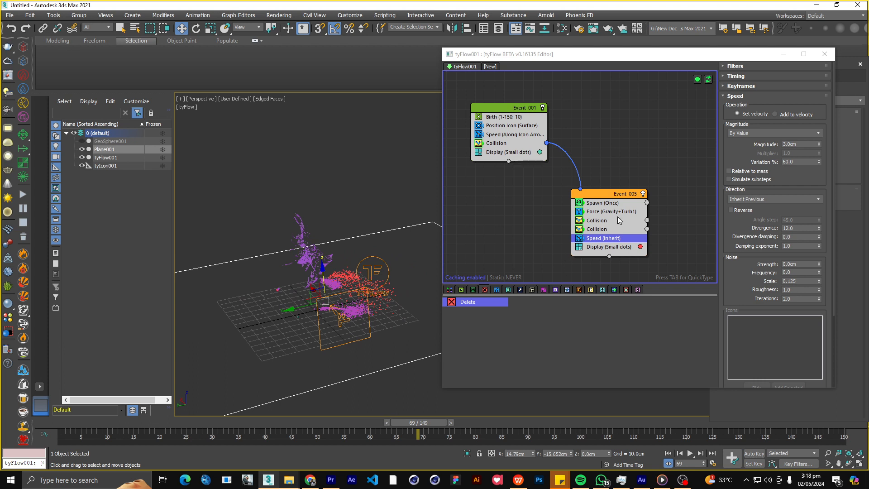
# Set the Divergence of the duplicated Event_005's Speed operator to 45 and check the spread of its debris.
pyautogui.click(603, 213)
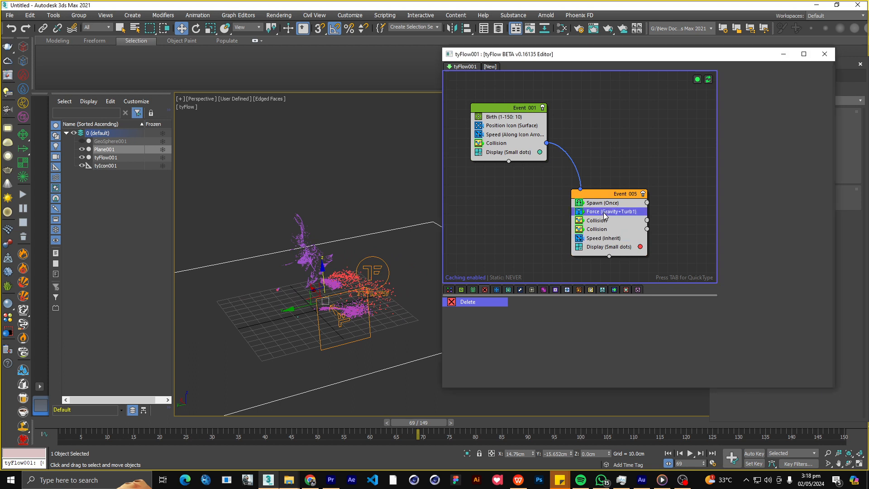
pyautogui.click(601, 241)
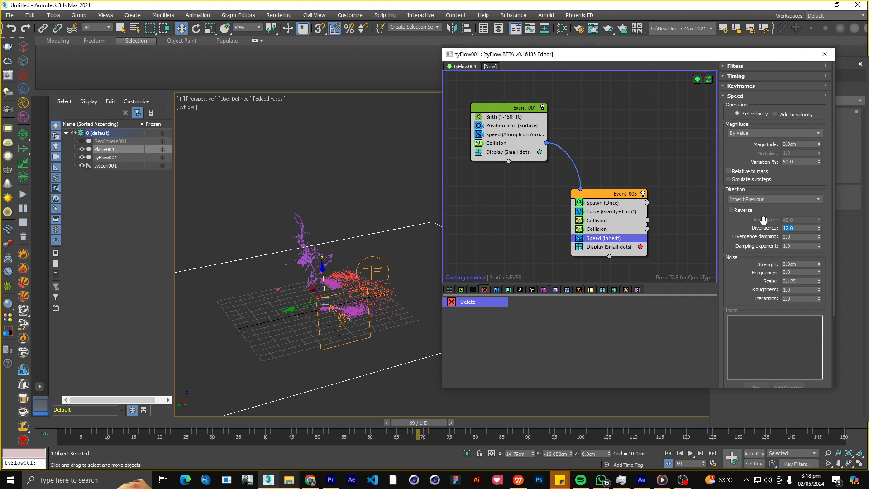
pyautogui.press('Return')
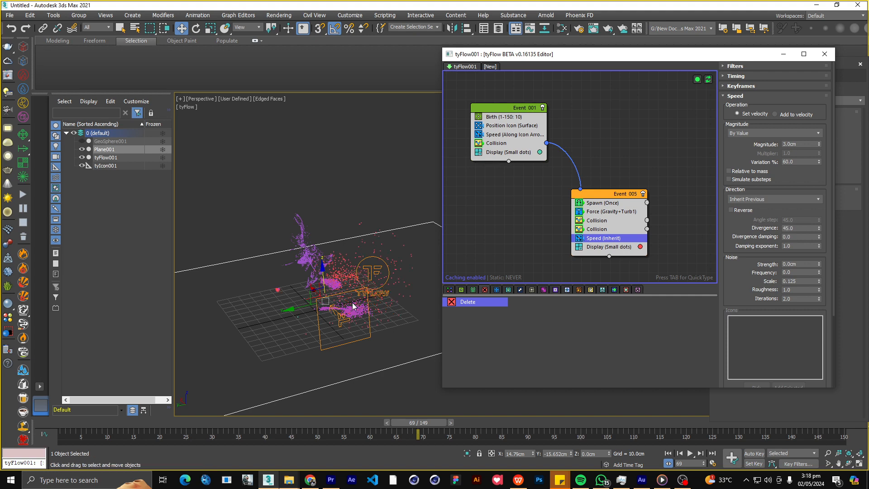
pyautogui.keyDown('alt'); pyautogui.moveTo(352, 302); pyautogui.dragTo(353, 231, button='middle'); pyautogui.keyUp('alt')
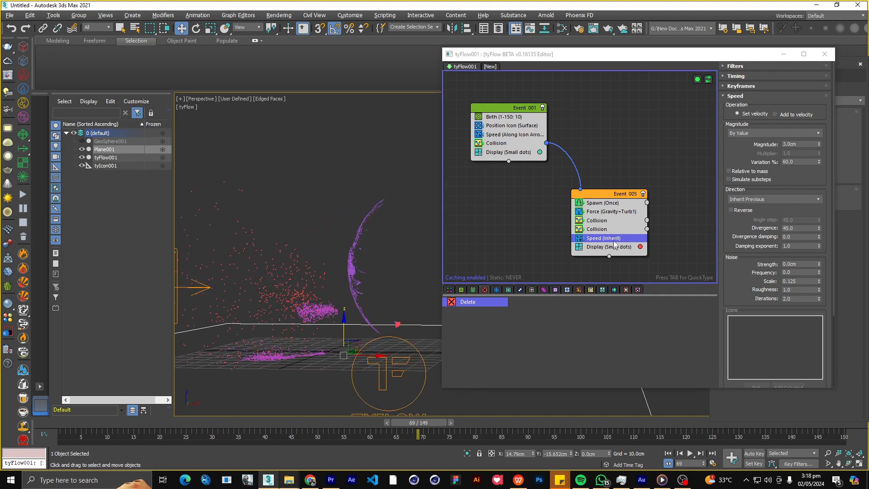
# Set the Offspring of the duplicated Event_005's Spawn operator to 100.
pyautogui.click(606, 205)
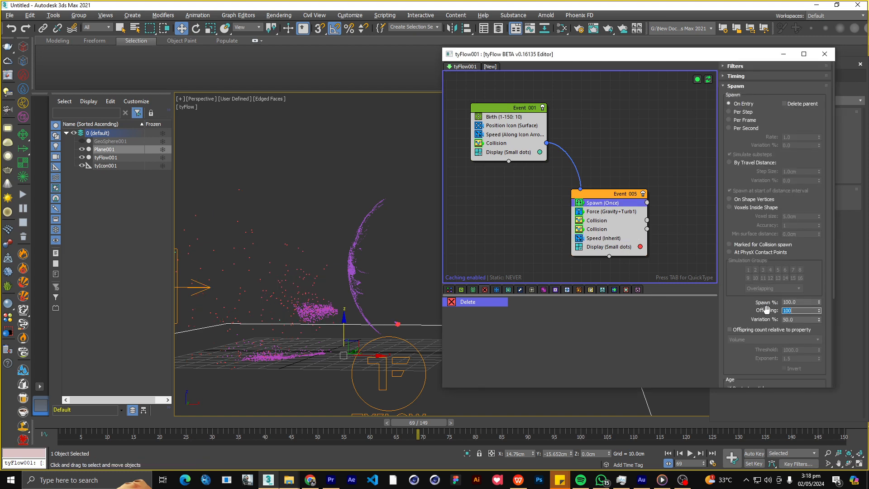
pyautogui.scroll(-4, 293, 290)
pyautogui.moveTo(293, 289)
pyautogui.keyDown('alt'); pyautogui.mouseDown(button='middle')
pyautogui.moveTo(399, 297)
pyautogui.moveTo(333, 299)
pyautogui.moveTo(292, 289)
pyautogui.mouseUp(button='middle'); pyautogui.keyUp('alt')
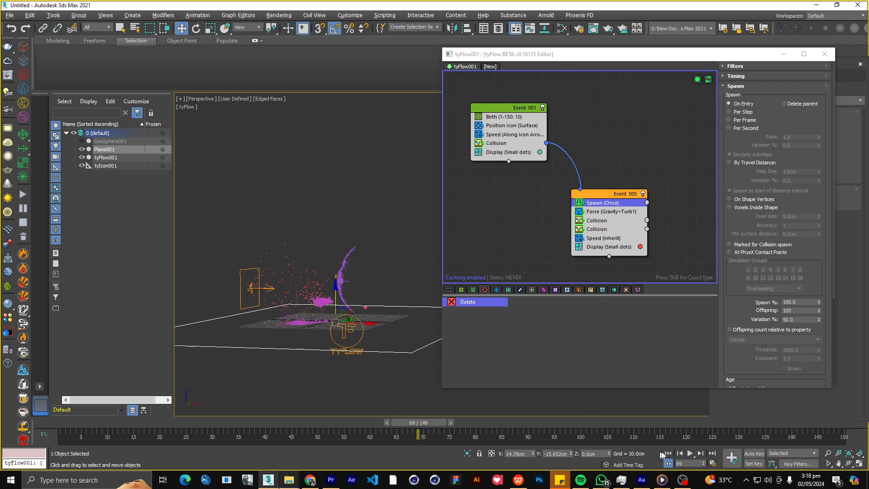
# Replay the simulation from the start and examine how both debris layers scatter and settle, from several angles and distances.
pyautogui.click(666, 453)
pyautogui.click(691, 453)
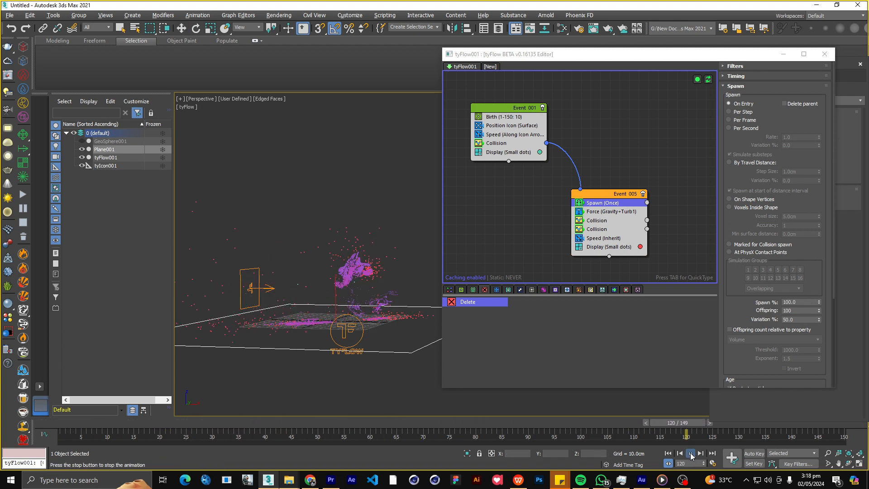
pyautogui.keyDown('alt'); pyautogui.moveTo(435, 283); pyautogui.dragTo(357, 296, button='middle'); pyautogui.keyUp('alt')
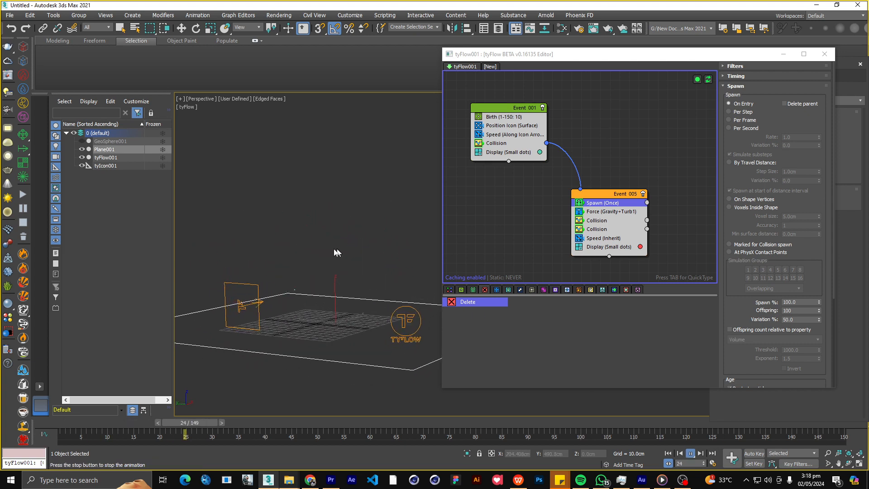
pyautogui.scroll(4, 306, 289)
pyautogui.keyDown('alt'); pyautogui.moveTo(306, 289); pyautogui.dragTo(316, 250, button='middle'); pyautogui.keyUp('alt')
pyautogui.scroll(-4, 317, 262)
pyautogui.scroll(4, 321, 234)
pyautogui.scroll(-4, 337, 247)
pyautogui.press('w')
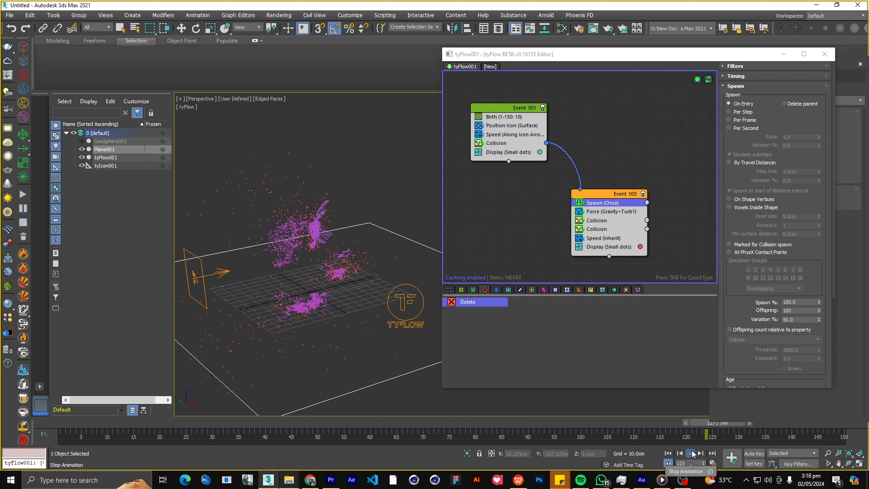
# Stop playback and set the built-in gravity Strength of the duplicated Event_005's Force operator to -0.07 cm.
pyautogui.click(690, 453)
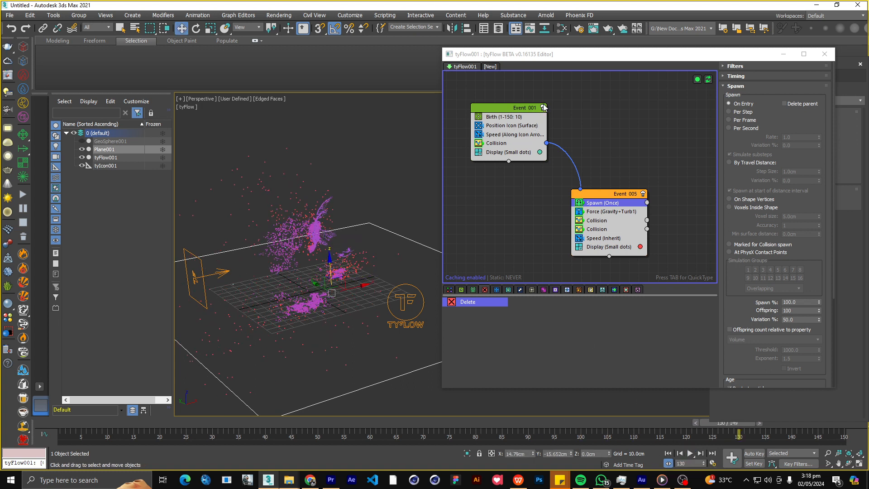
pyautogui.click(604, 212)
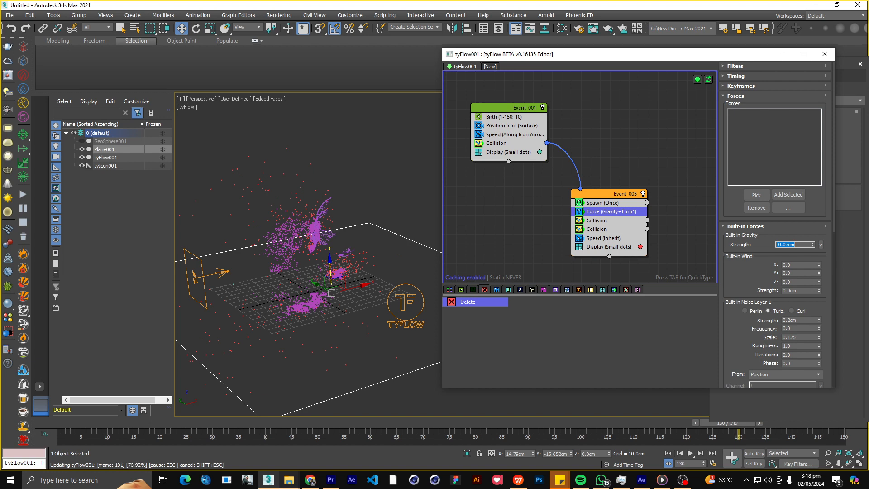
pyautogui.keyDown('alt'); pyautogui.moveTo(332, 261); pyautogui.dragTo(289, 247, button='middle'); pyautogui.keyUp('alt')
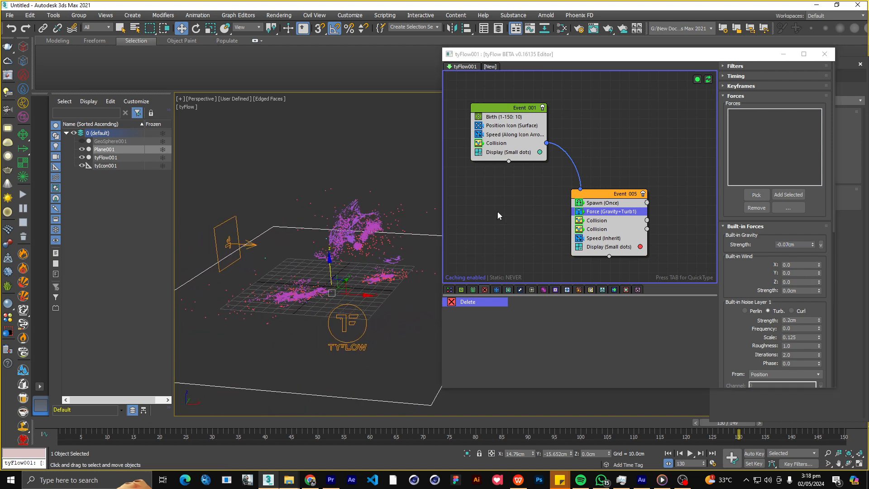
# Replay the simulation and check how the debris falls with the adjusted gravity.
pyautogui.scroll(-6, 507, 195)
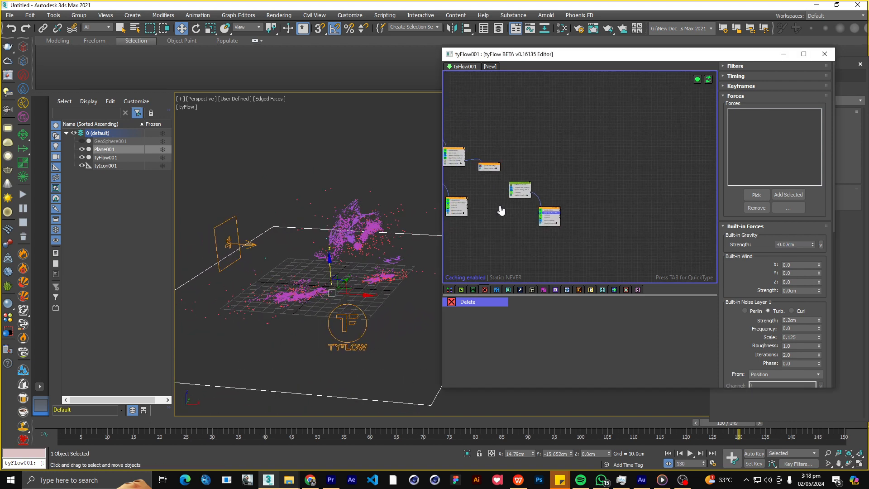
pyautogui.keyDown('alt'); pyautogui.moveTo(361, 245); pyautogui.dragTo(384, 276, button='middle'); pyautogui.keyUp('alt')
pyautogui.scroll(5, 528, 213)
pyautogui.scroll(-4, 343, 271)
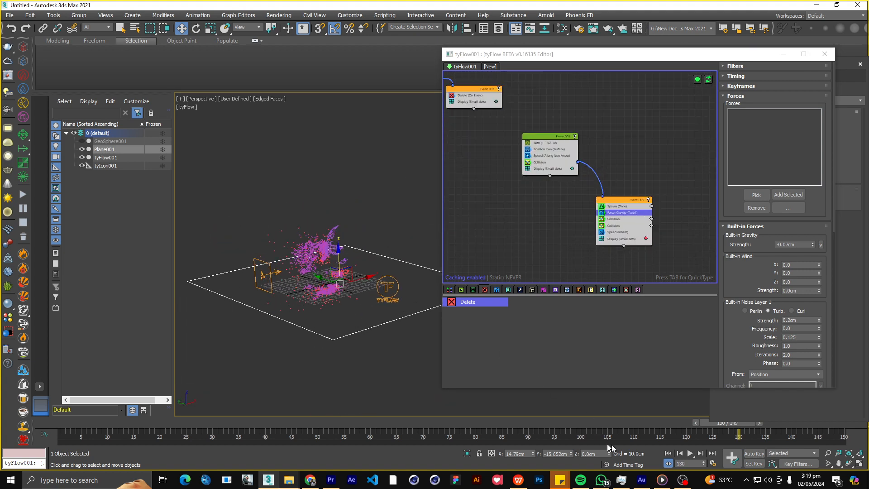
pyautogui.click(689, 453)
pyautogui.keyDown('alt'); pyautogui.moveTo(362, 270); pyautogui.dragTo(324, 268, button='middle'); pyautogui.keyUp('alt')
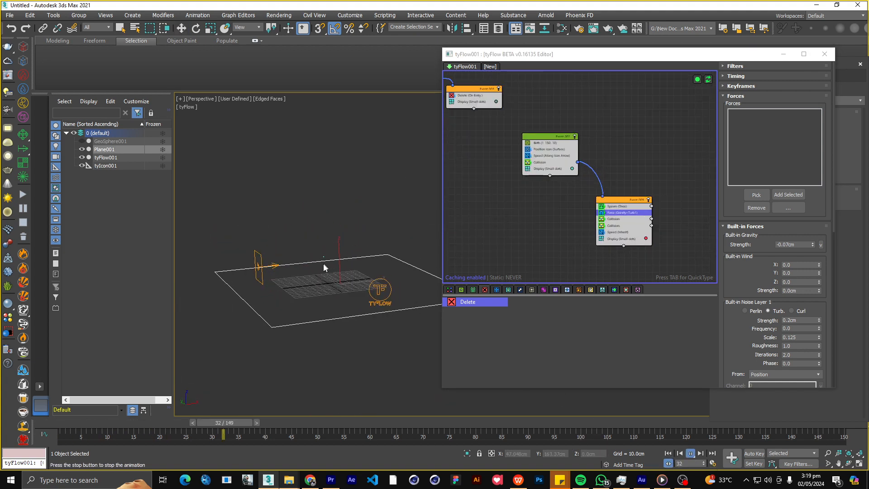
pyautogui.scroll(3, 575, 192)
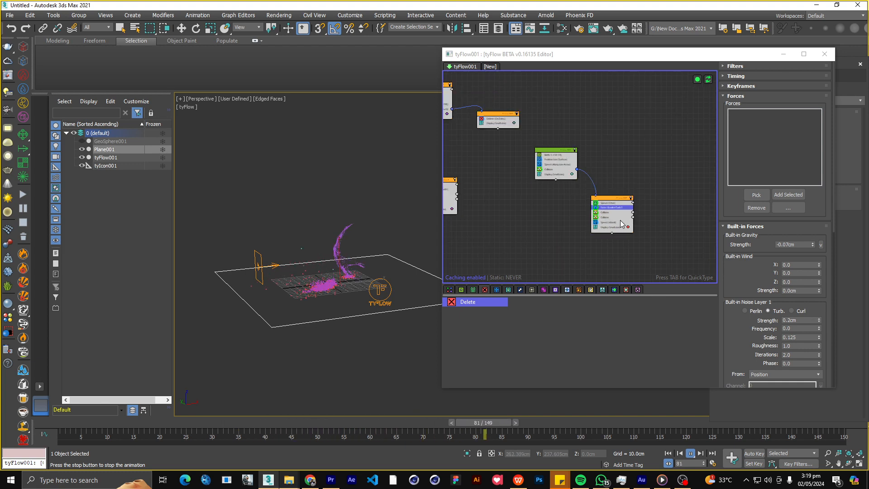
# Change the display color of the duplicated Event_005's particles to white.
pyautogui.click(629, 230)
pyautogui.click(697, 284)
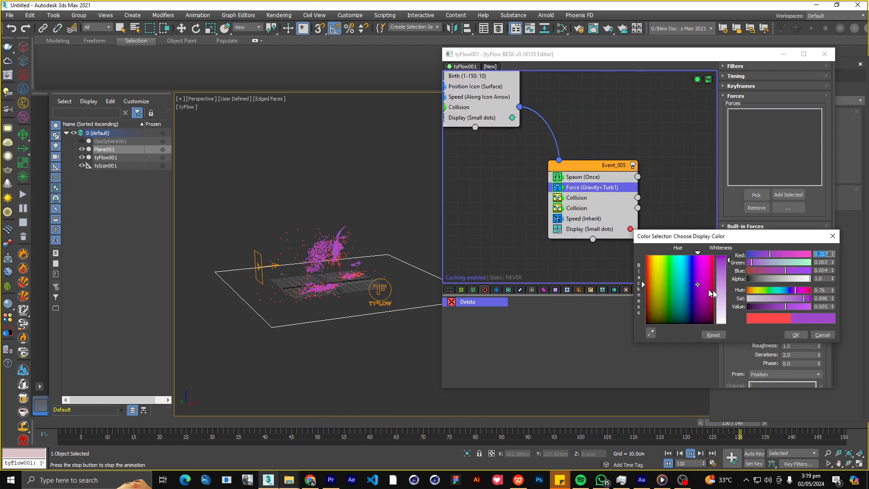
pyautogui.moveTo(721, 295); pyautogui.dragTo(738, 327)
pyautogui.click(806, 337)
pyautogui.scroll(-2, 624, 152)
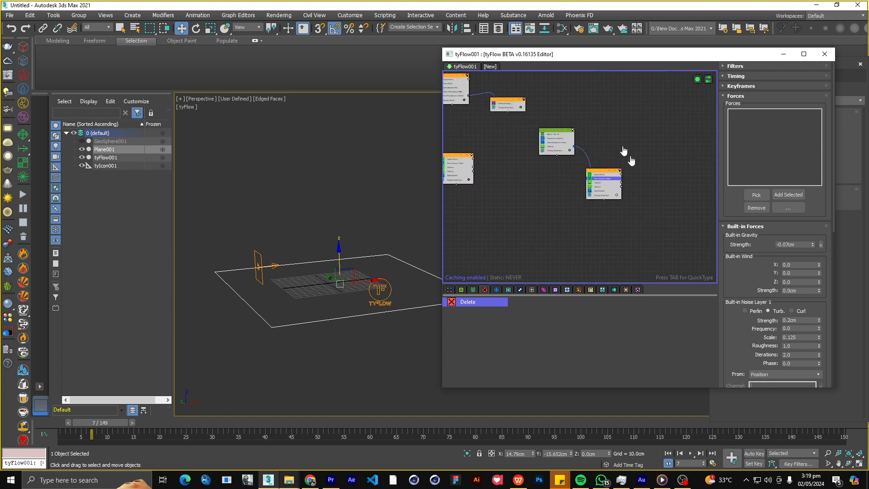
# Change the display color of the original Event_005's particles to white.
pyautogui.scroll(2, 511, 229)
pyautogui.click(498, 193)
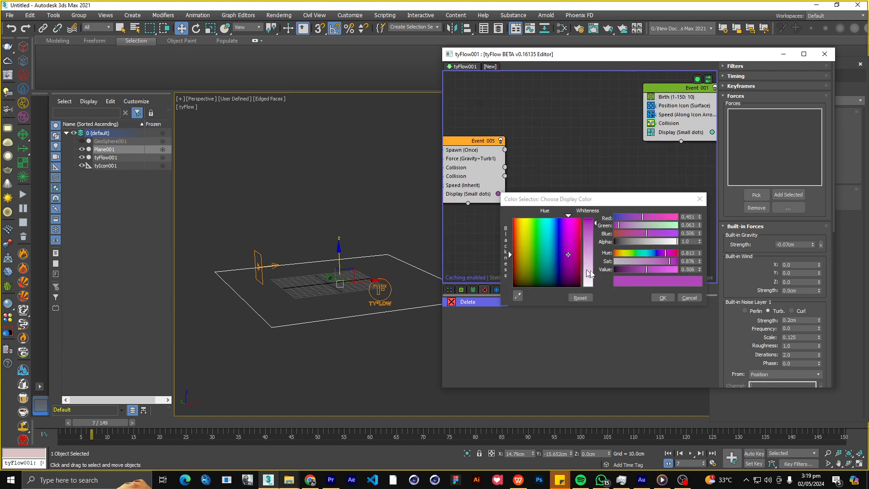
pyautogui.moveTo(589, 273); pyautogui.dragTo(611, 289)
pyautogui.click(670, 300)
pyautogui.scroll(-3, 541, 178)
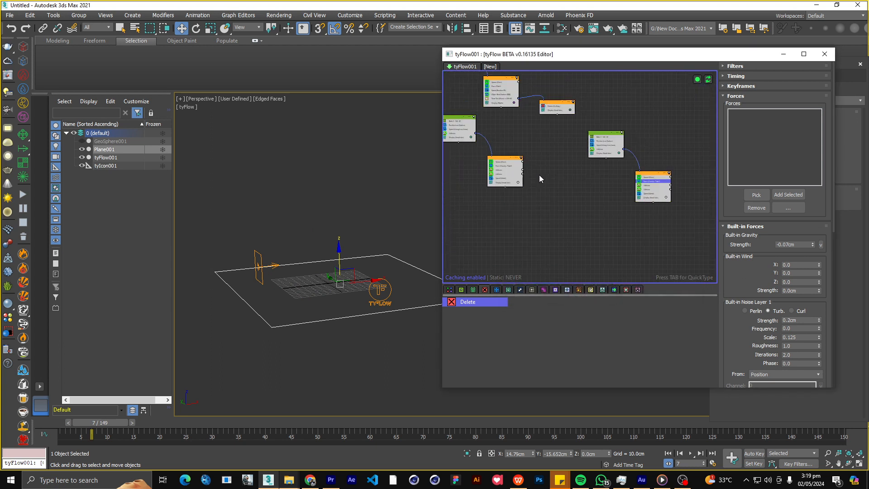
# Change the display color of Event_003's particles to white.
pyautogui.scroll(2, 549, 165)
pyautogui.scroll(2, 557, 158)
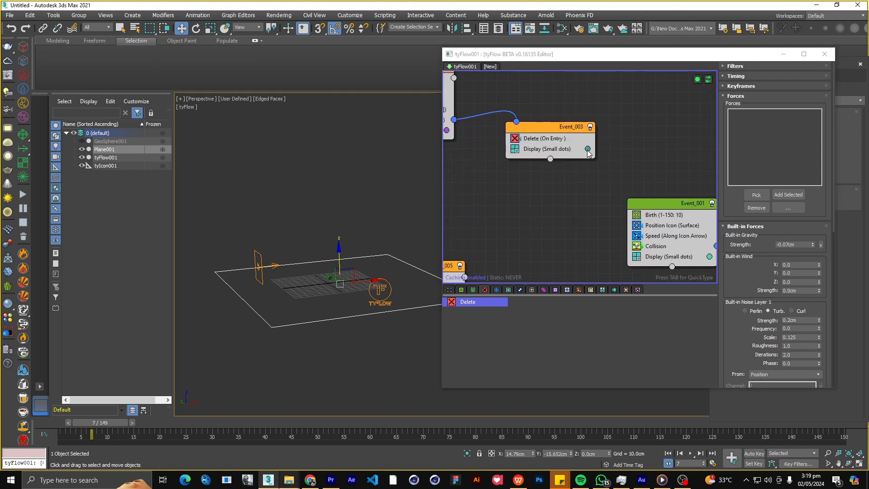
pyautogui.click(587, 148)
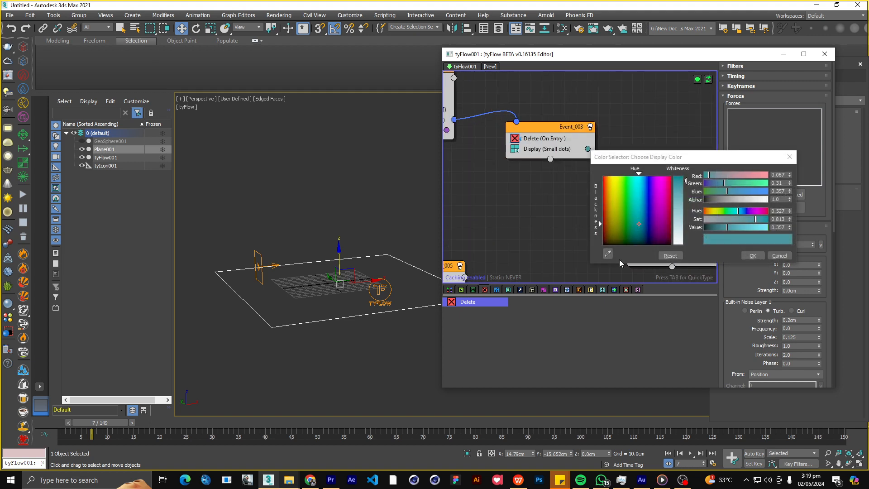
pyautogui.click(751, 255)
pyautogui.moveTo(645, 190); pyautogui.dragTo(586, 202, button='middle')
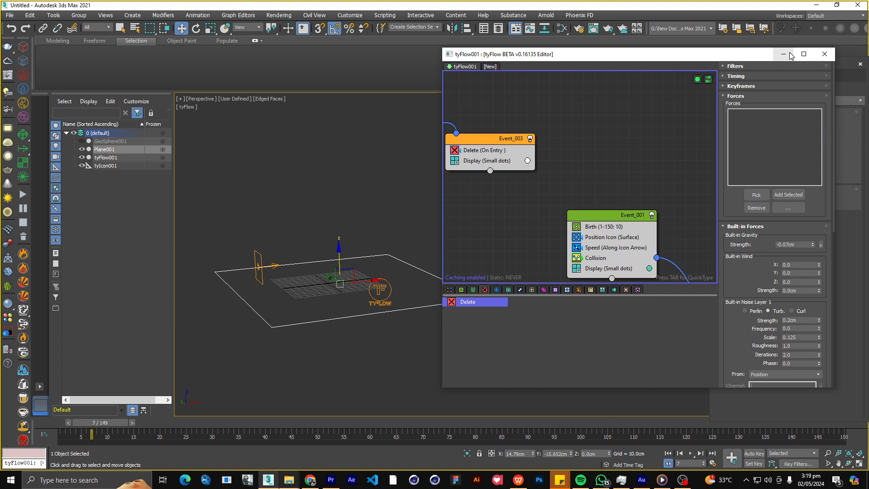
# Replay the simulation from the start and examine the recolored debris from another angle.
pyautogui.keyDown('alt'); pyautogui.moveTo(297, 263); pyautogui.dragTo(330, 274, button='middle'); pyautogui.keyUp('alt')
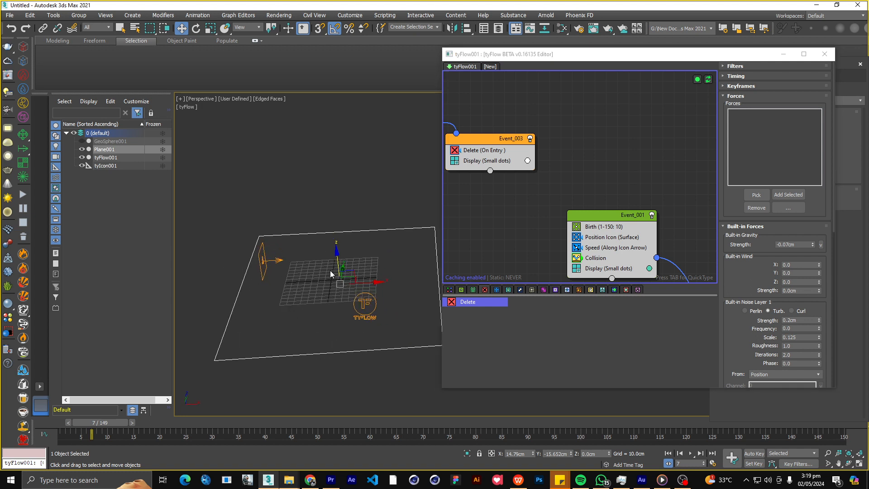
pyautogui.scroll(3, 353, 280)
pyautogui.scroll(-4, 302, 287)
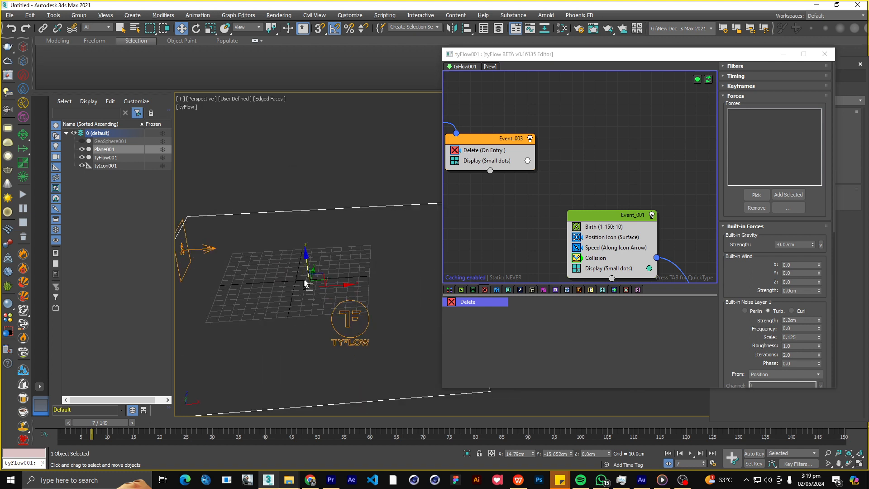
pyautogui.keyDown('alt'); pyautogui.moveTo(302, 287); pyautogui.dragTo(338, 292, button='middle'); pyautogui.keyUp('alt')
pyautogui.scroll(-1, 356, 273)
pyautogui.click(668, 453)
pyautogui.click(690, 452)
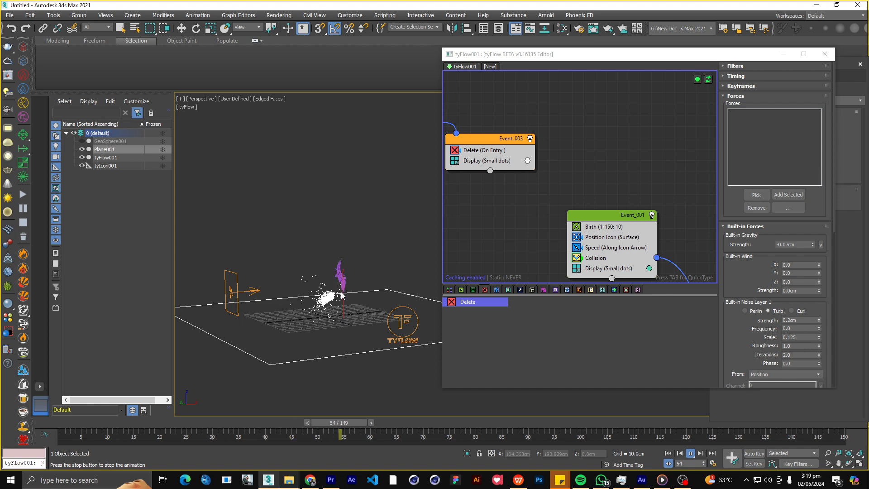
# Change the display color of Event_002's particles to white.
pyautogui.scroll(-4, 518, 199)
pyautogui.moveTo(528, 194); pyautogui.dragTo(656, 211, button='middle')
pyautogui.scroll(4, 590, 176)
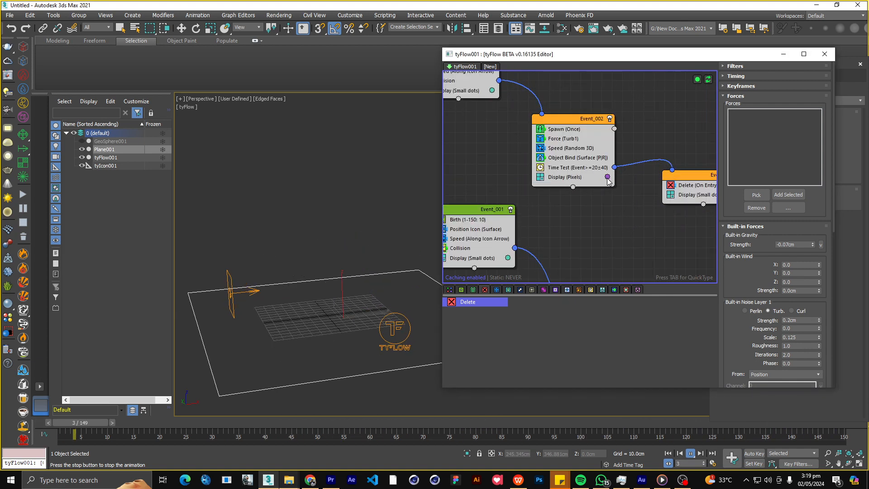
pyautogui.click(607, 177)
pyautogui.moveTo(699, 254); pyautogui.dragTo(699, 274)
pyautogui.click(772, 284)
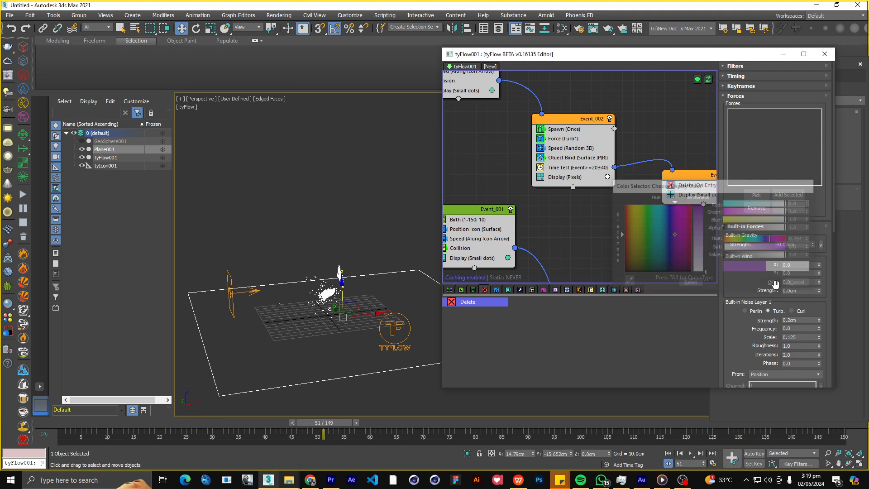
# Look over all event chains of the flow, checking their display colors and connections.
pyautogui.scroll(-4, 592, 225)
pyautogui.moveTo(595, 226); pyautogui.dragTo(546, 135, button='middle')
pyautogui.scroll(3, 617, 195)
pyautogui.moveTo(601, 196); pyautogui.dragTo(495, 209, button='middle')
pyautogui.scroll(-4, 499, 210)
pyautogui.scroll(2, 471, 141)
pyautogui.scroll(1, 471, 143)
pyautogui.moveTo(486, 147); pyautogui.dragTo(617, 134, button='middle')
pyautogui.scroll(1, 569, 193)
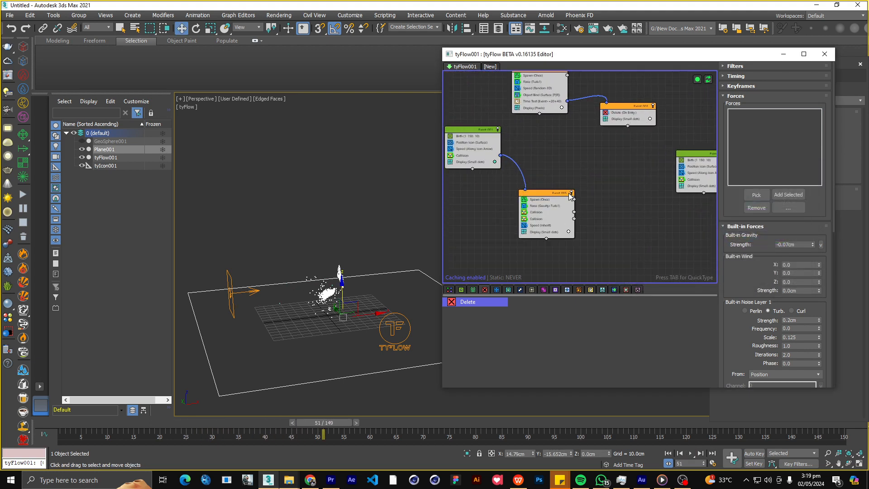
pyautogui.scroll(-3, 568, 193)
pyautogui.scroll(3, 580, 178)
pyautogui.scroll(-3, 599, 211)
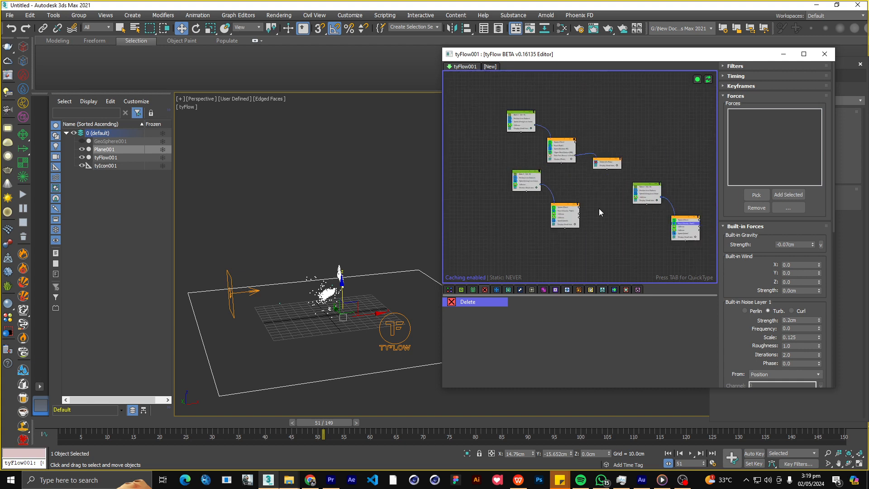
pyautogui.scroll(3, 631, 203)
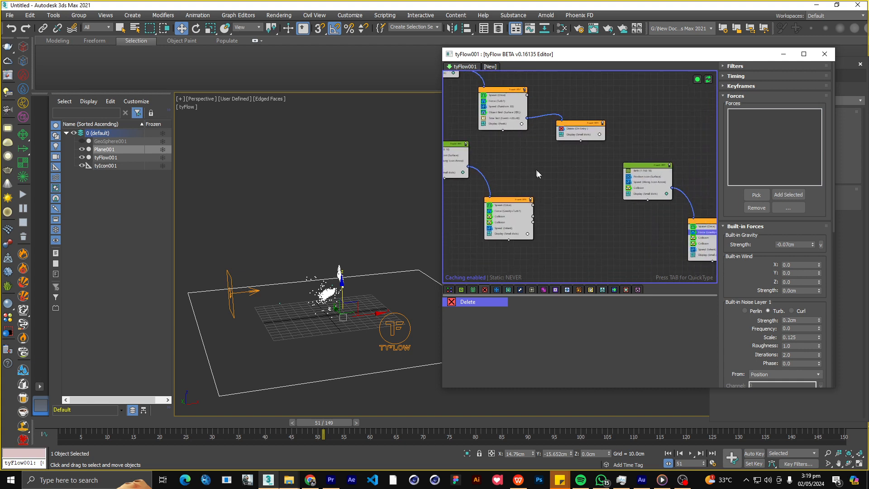
# Copy Event_002's Time Test into the original Event_005 above its Speed operator and connect its output to Event_003.
pyautogui.scroll(2, 529, 216)
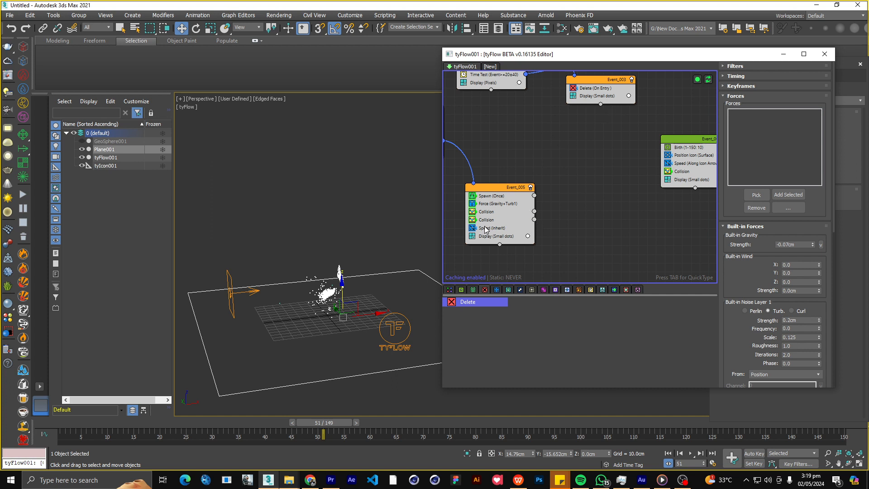
pyautogui.click(499, 76)
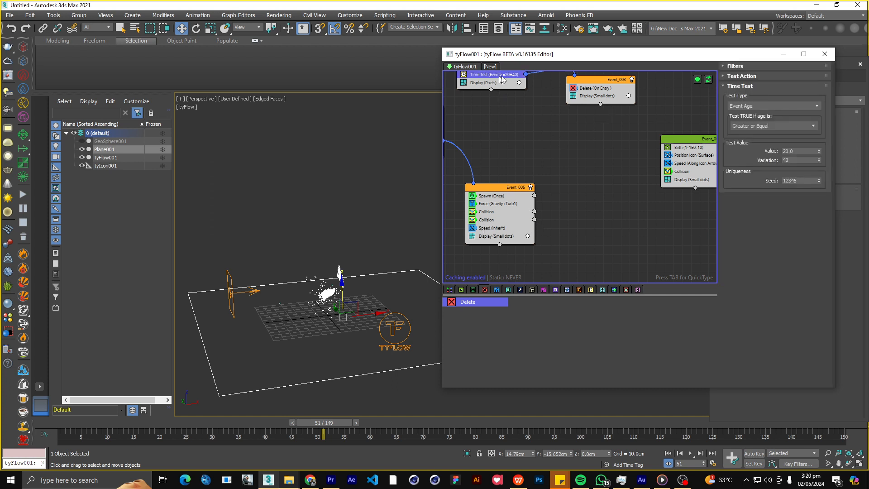
pyautogui.moveTo(498, 228); pyautogui.dragTo(498, 227)
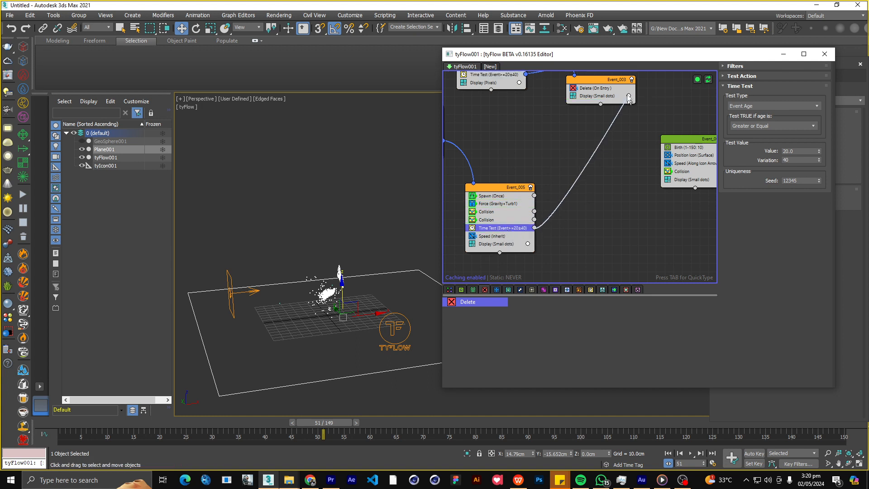
pyautogui.scroll(-1, 555, 158)
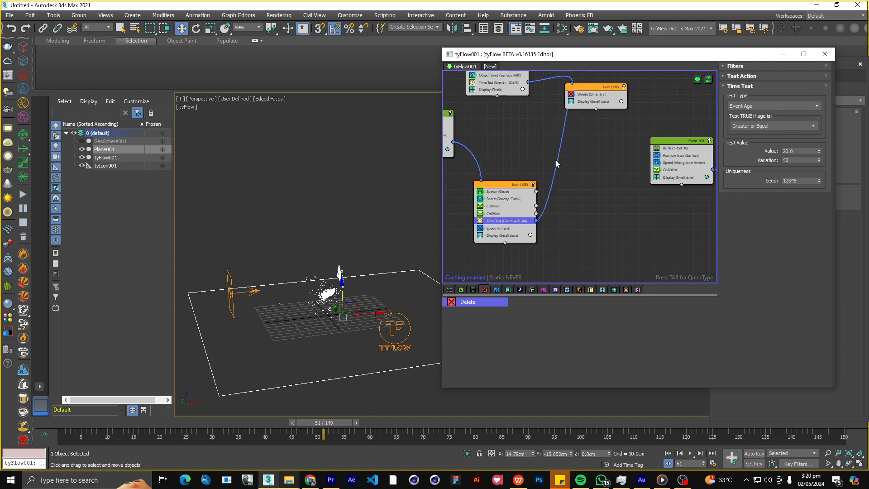
# Play the simulation from the start to check how the original Event_005's debris is deleted over time.
pyautogui.click(668, 453)
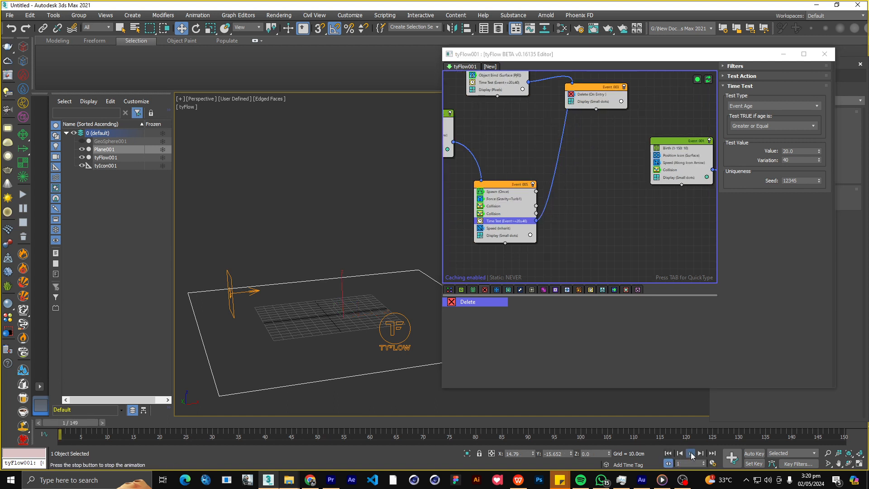
pyautogui.click(690, 453)
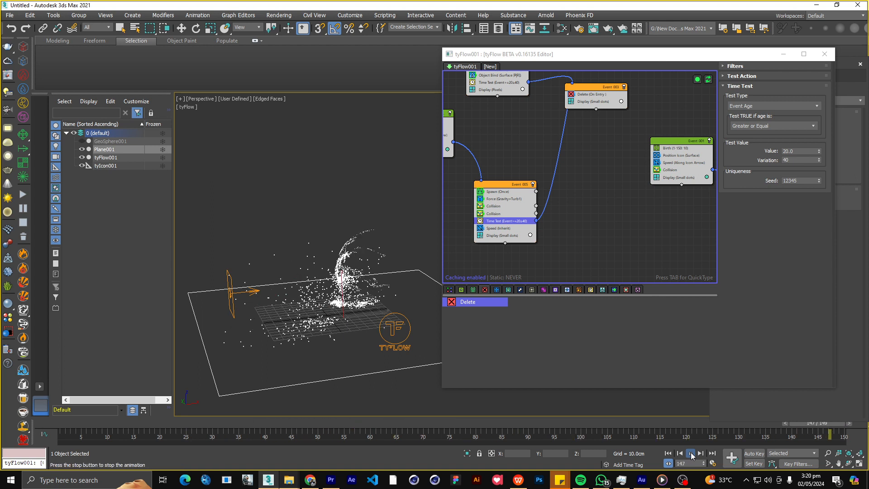
pyautogui.click(690, 454)
# Copy the Time Test into the duplicated Event_005 and connect its output to Event_003's Delete event.
pyautogui.scroll(-3, 583, 197)
pyautogui.moveTo(585, 194); pyautogui.dragTo(525, 195, button='middle')
pyautogui.scroll(2, 636, 236)
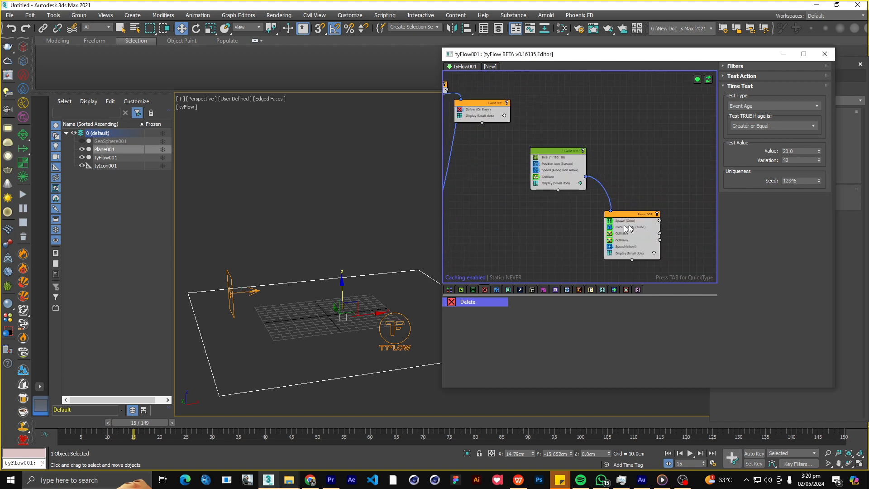
pyautogui.scroll(2, 626, 226)
pyautogui.scroll(-3, 554, 233)
pyautogui.moveTo(457, 231); pyautogui.dragTo(521, 236, button='middle')
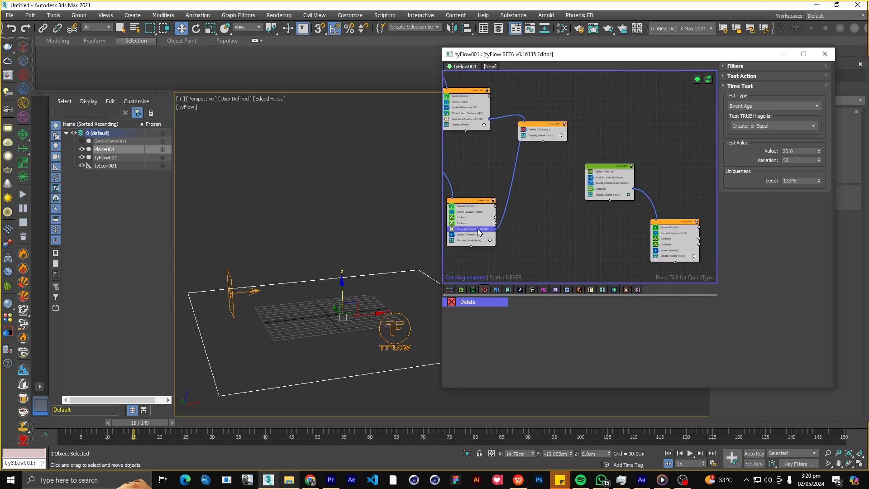
pyautogui.moveTo(477, 230); pyautogui.dragTo(487, 236)
pyautogui.moveTo(674, 253); pyautogui.dragTo(675, 254)
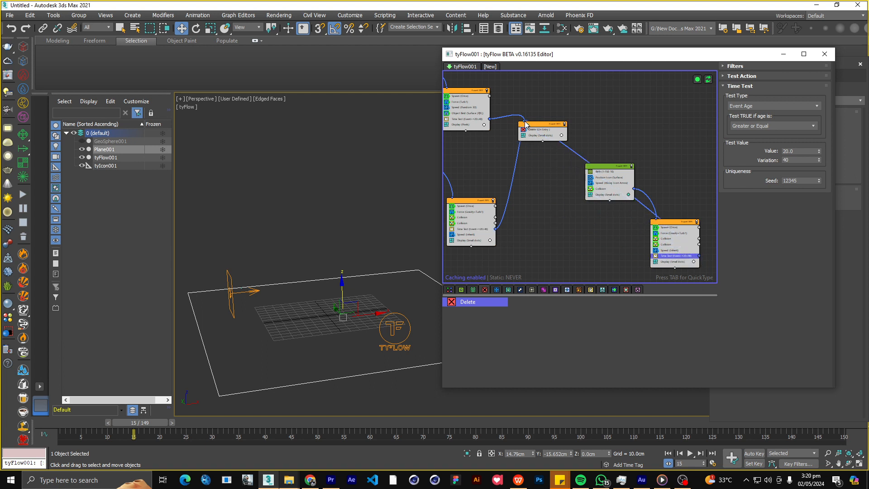
# Replay the simulation from the start and examine how both debris layers disappear with age, up close.
pyautogui.click(670, 452)
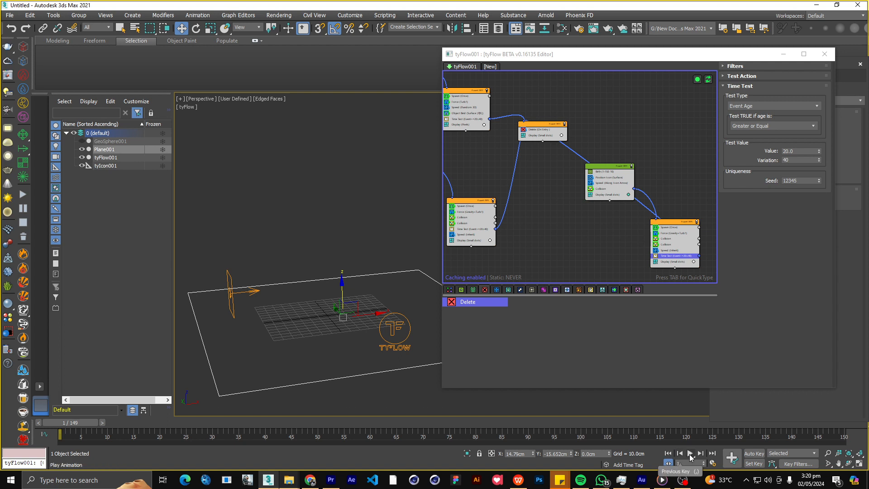
pyautogui.click(690, 453)
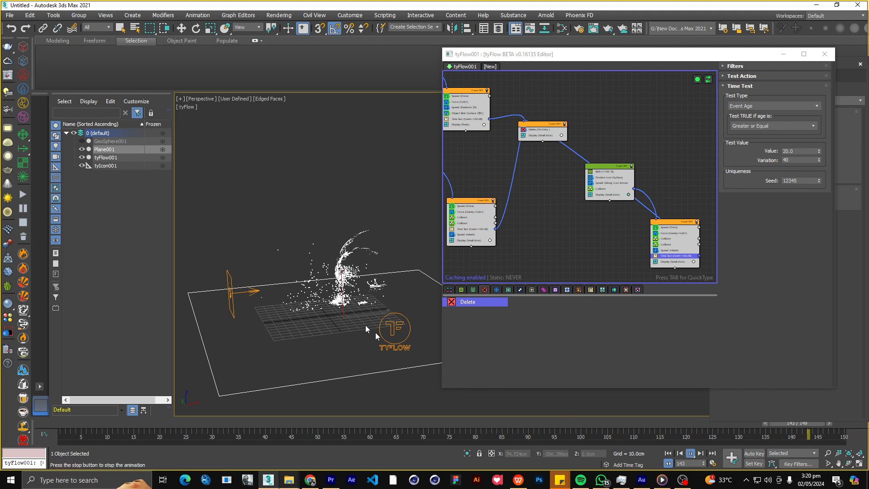
pyautogui.scroll(3, 311, 300)
# Change the display type of the original Event_005's particles from small dots to Pixels.
pyautogui.scroll(5, 520, 222)
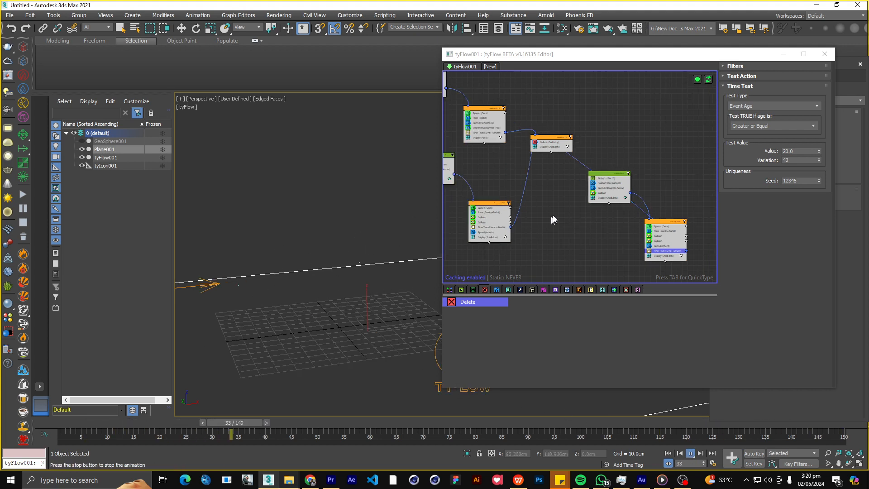
pyautogui.click(504, 220)
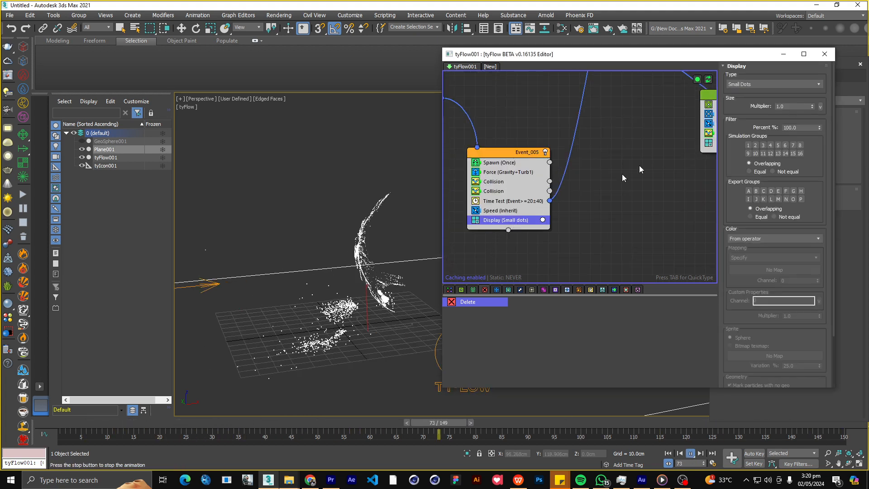
pyautogui.click(759, 84)
pyautogui.click(760, 97)
pyautogui.moveTo(624, 218); pyautogui.dragTo(600, 192, button='middle')
pyautogui.scroll(-1, 579, 187)
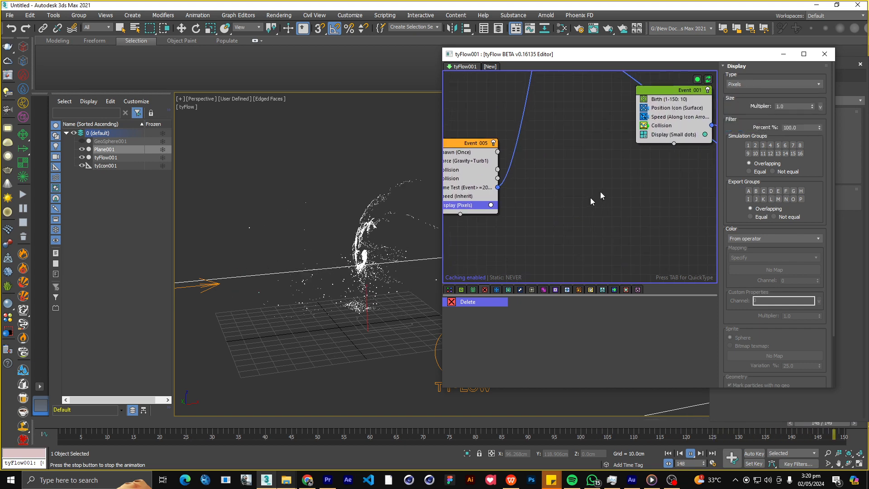
# Set the Display operator of the duplicated Event_001 to the Pixels type.
pyautogui.click(684, 135)
pyautogui.moveTo(685, 140); pyautogui.dragTo(626, 166, button='middle')
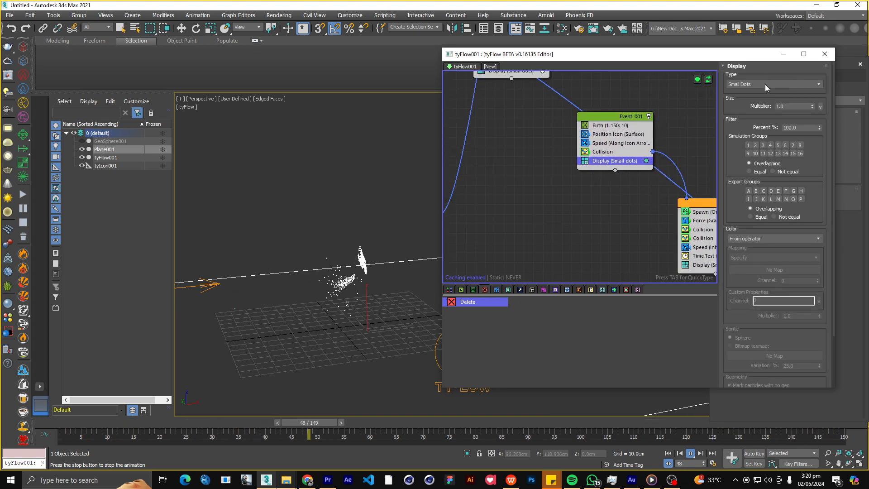
pyautogui.click(765, 85)
pyautogui.click(728, 96)
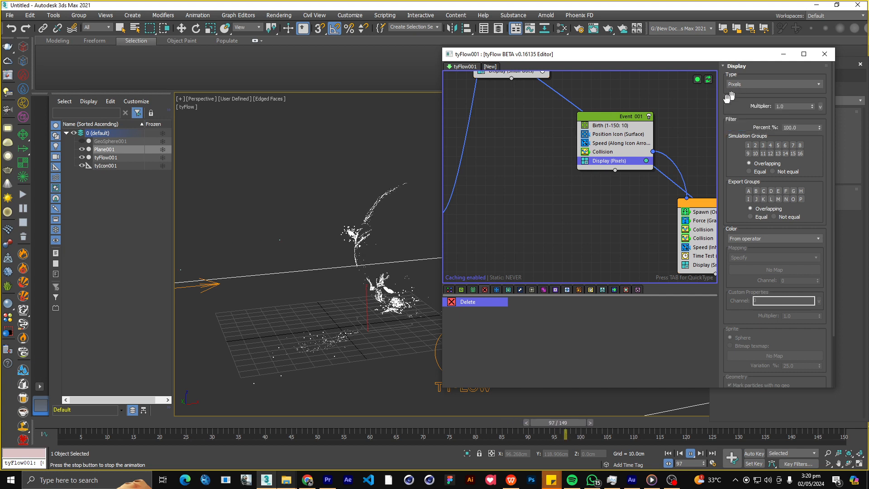
# Set the offspring count of Event_002's Spawn operator to 40000.
pyautogui.scroll(-1, 564, 232)
pyautogui.moveTo(505, 218); pyautogui.dragTo(583, 223, button='middle')
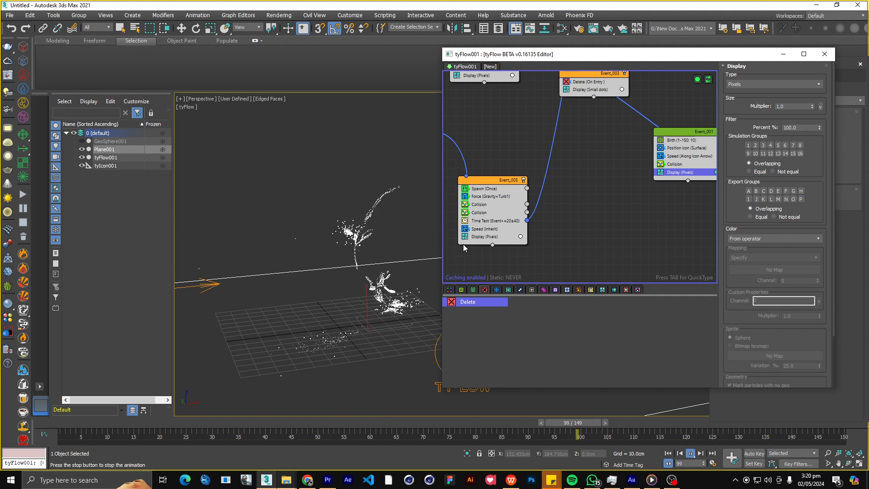
pyautogui.keyDown('alt'); pyautogui.moveTo(314, 294); pyautogui.dragTo(351, 264, button='middle'); pyautogui.keyUp('alt')
pyautogui.scroll(-5, 590, 162)
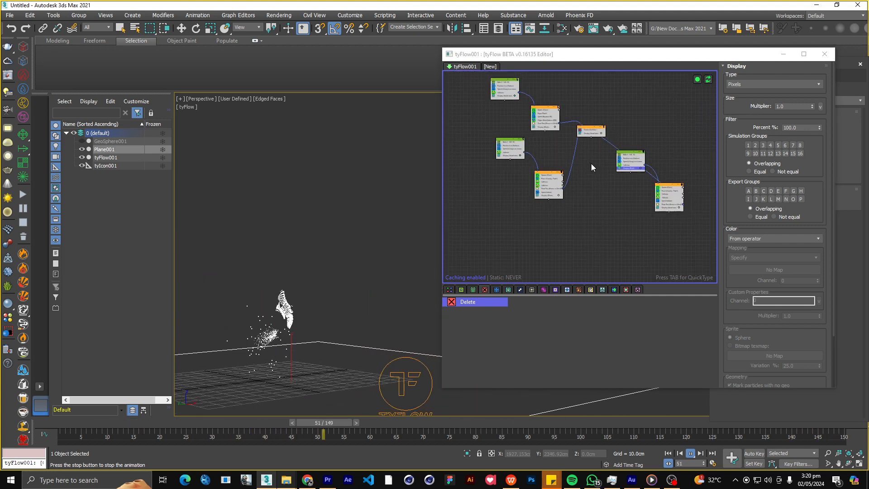
pyautogui.moveTo(568, 141); pyautogui.dragTo(574, 155, button='middle')
pyautogui.scroll(5, 574, 154)
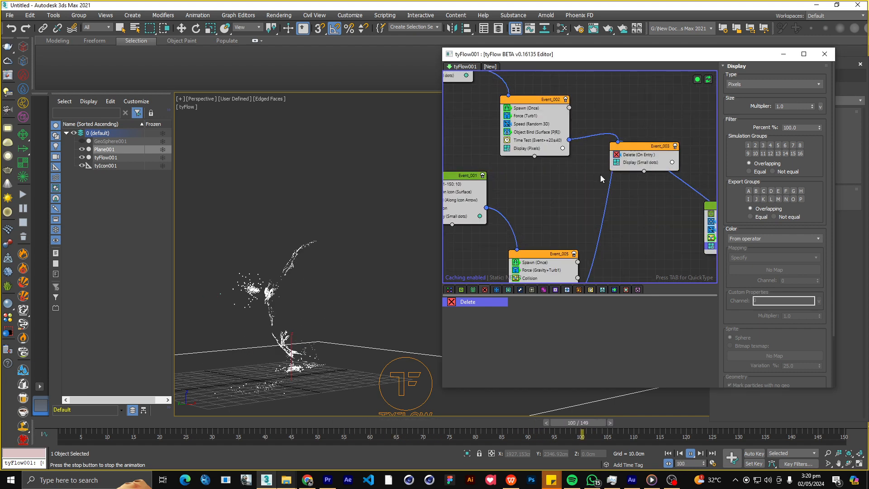
pyautogui.click(526, 108)
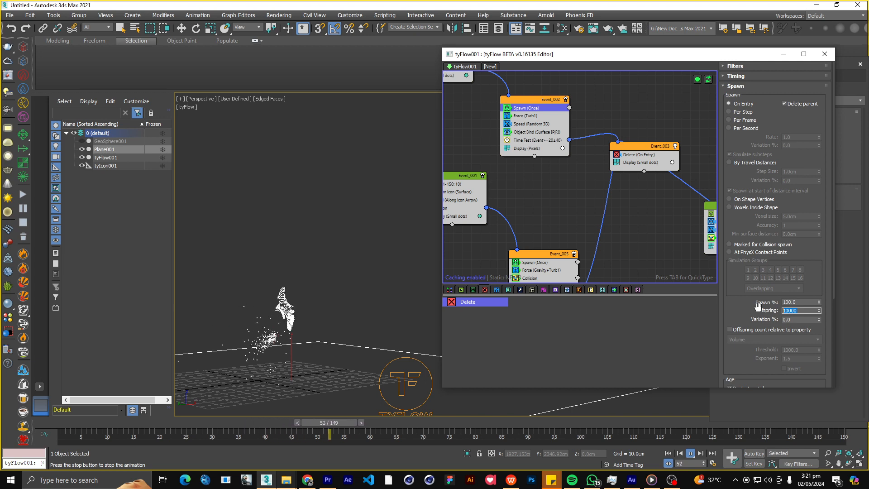
pyautogui.write('40000')
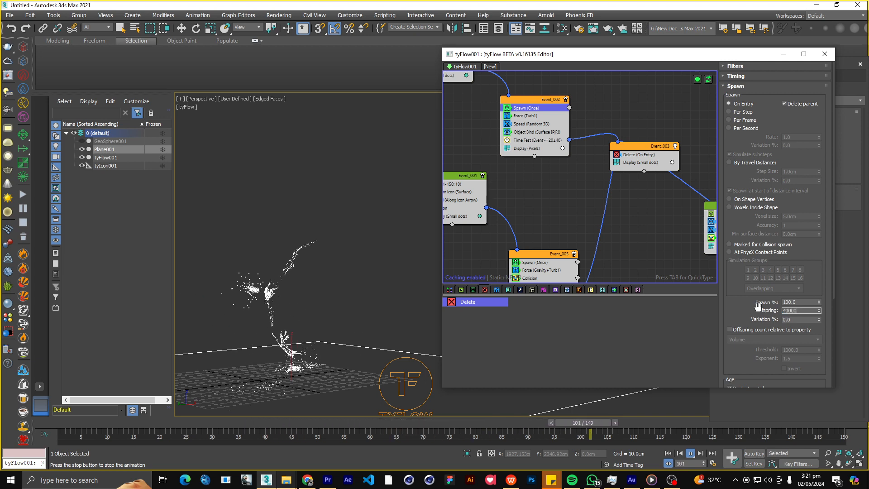
pyautogui.press('Return')
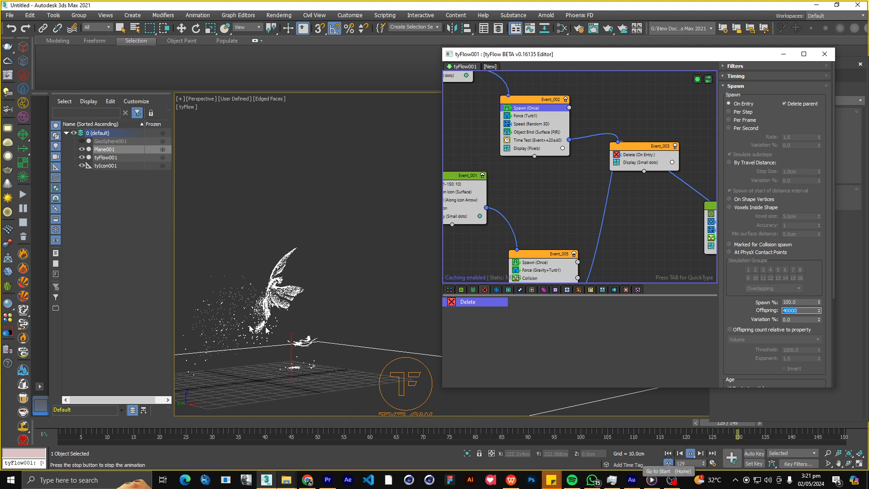
# Examine the debris spawned around the shield from a different angle while the simulation plays.
pyautogui.scroll(-3, 269, 314)
pyautogui.keyDown('alt'); pyautogui.moveTo(268, 314); pyautogui.dragTo(349, 298, button='middle'); pyautogui.keyUp('alt')
pyautogui.scroll(3, 365, 294)
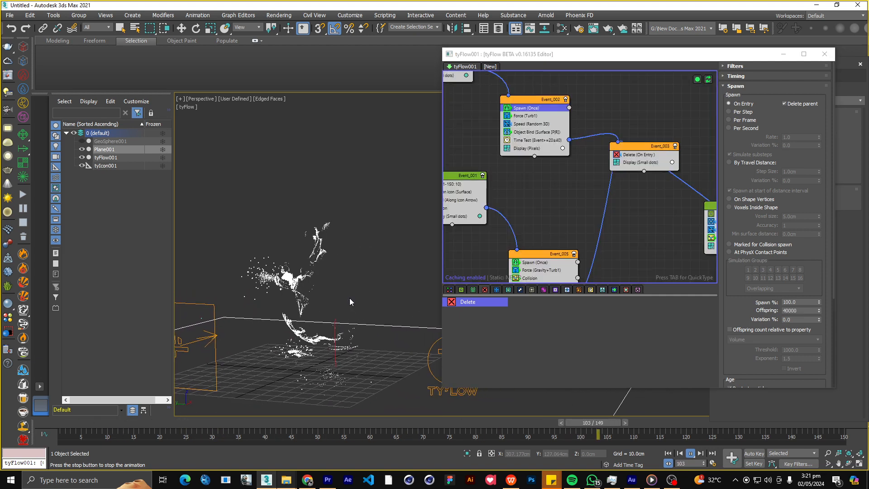